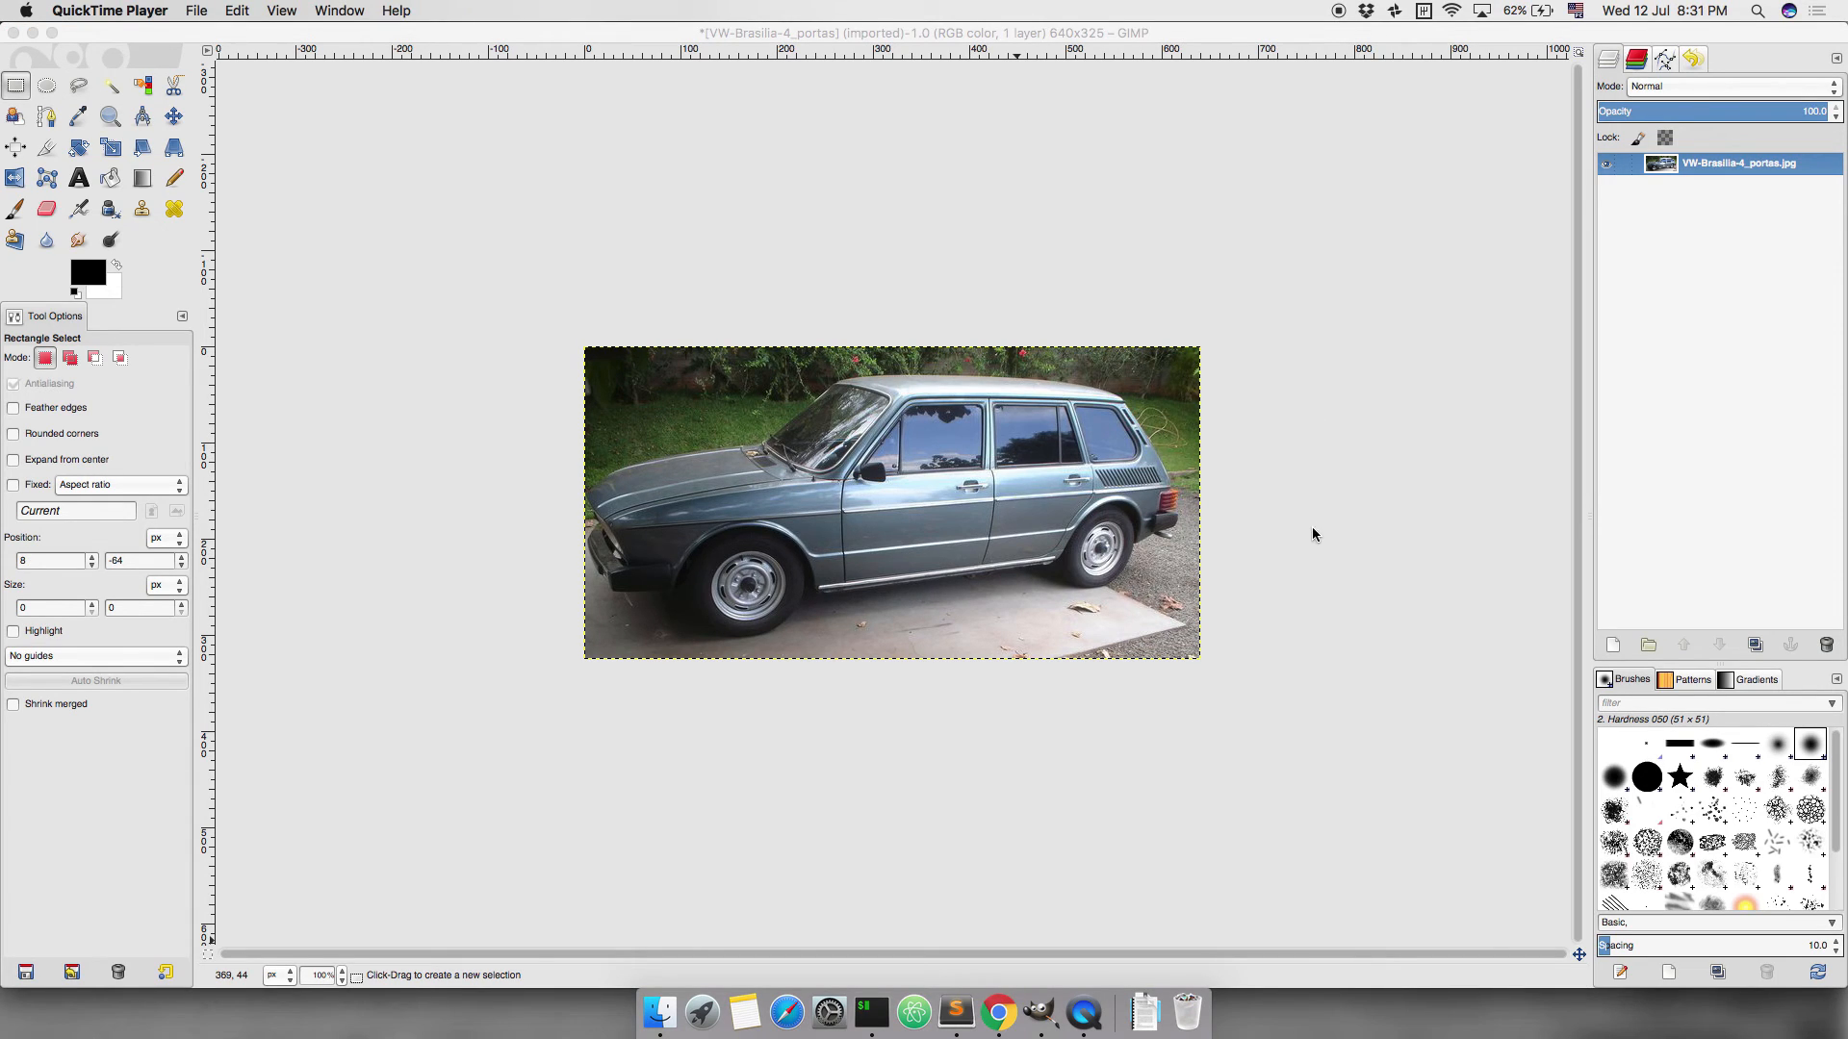
Select a rectangle of about 177 × 202 px around the car's front door and rotate it by 90 degrees.
left_click(407, 296)
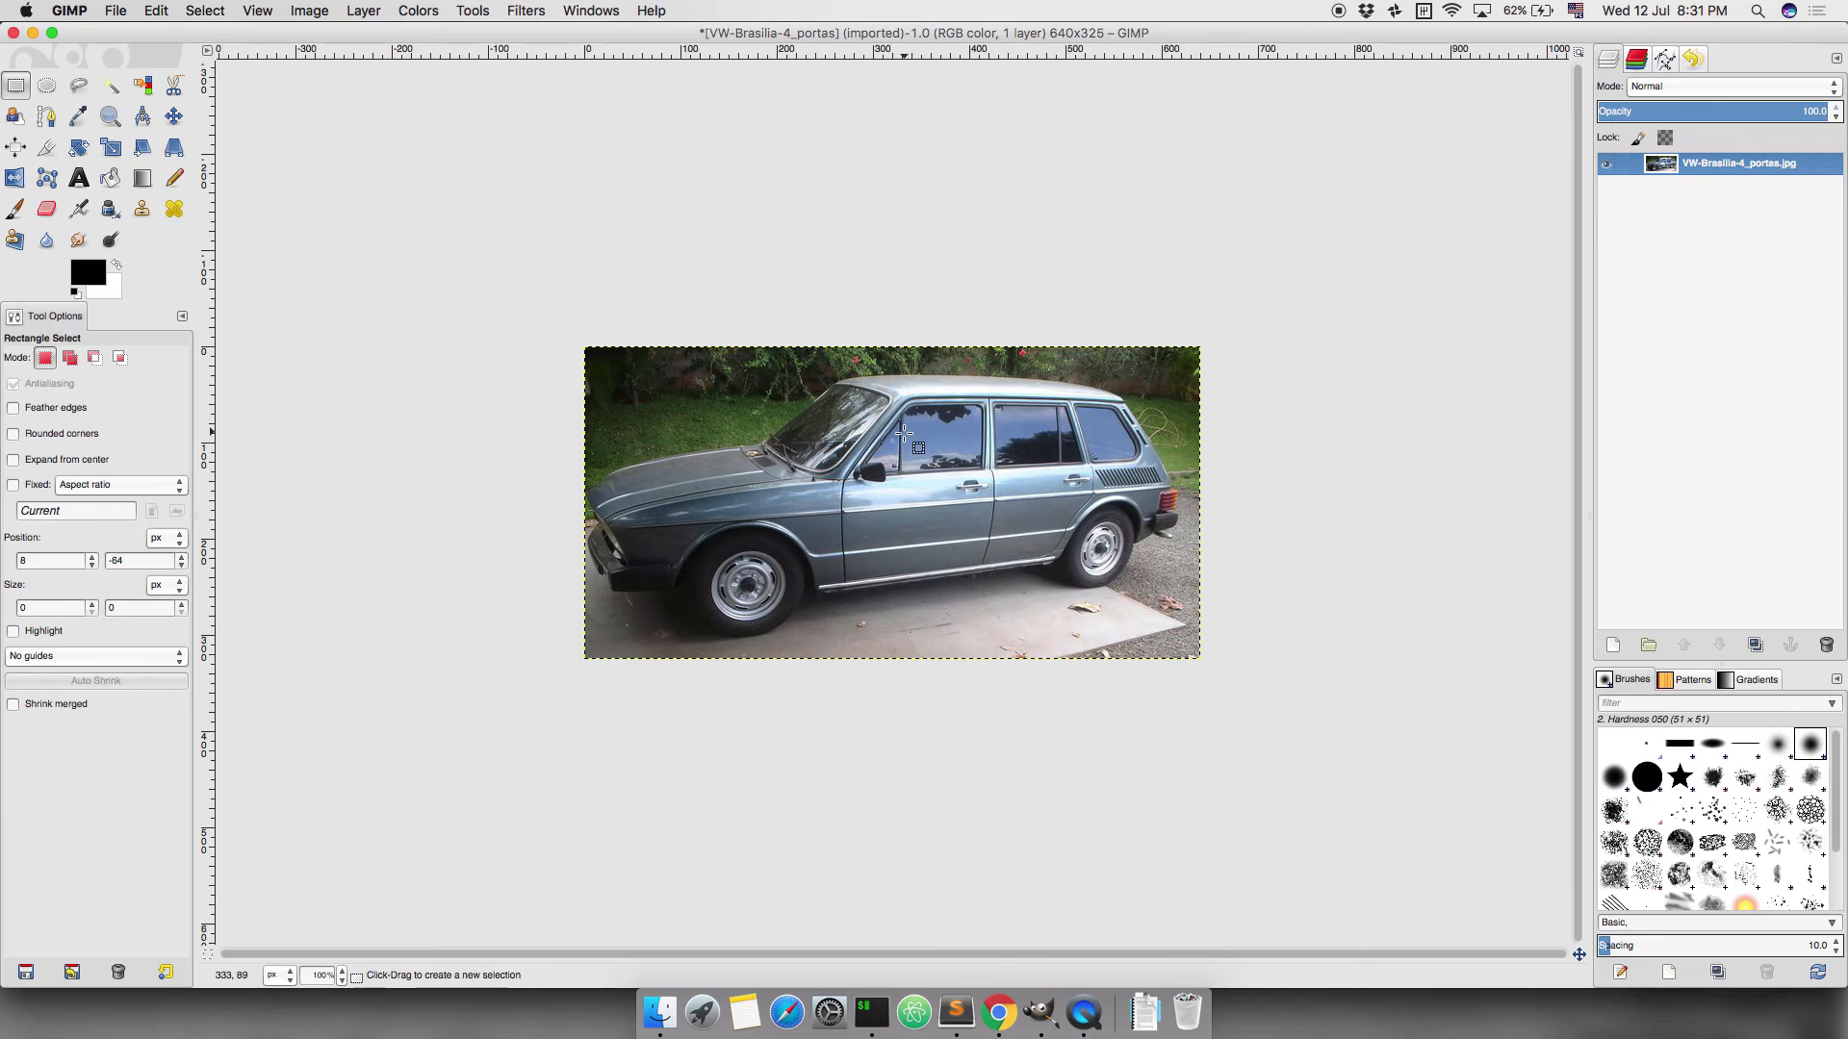
left_click_drag(831, 392, 1001, 585)
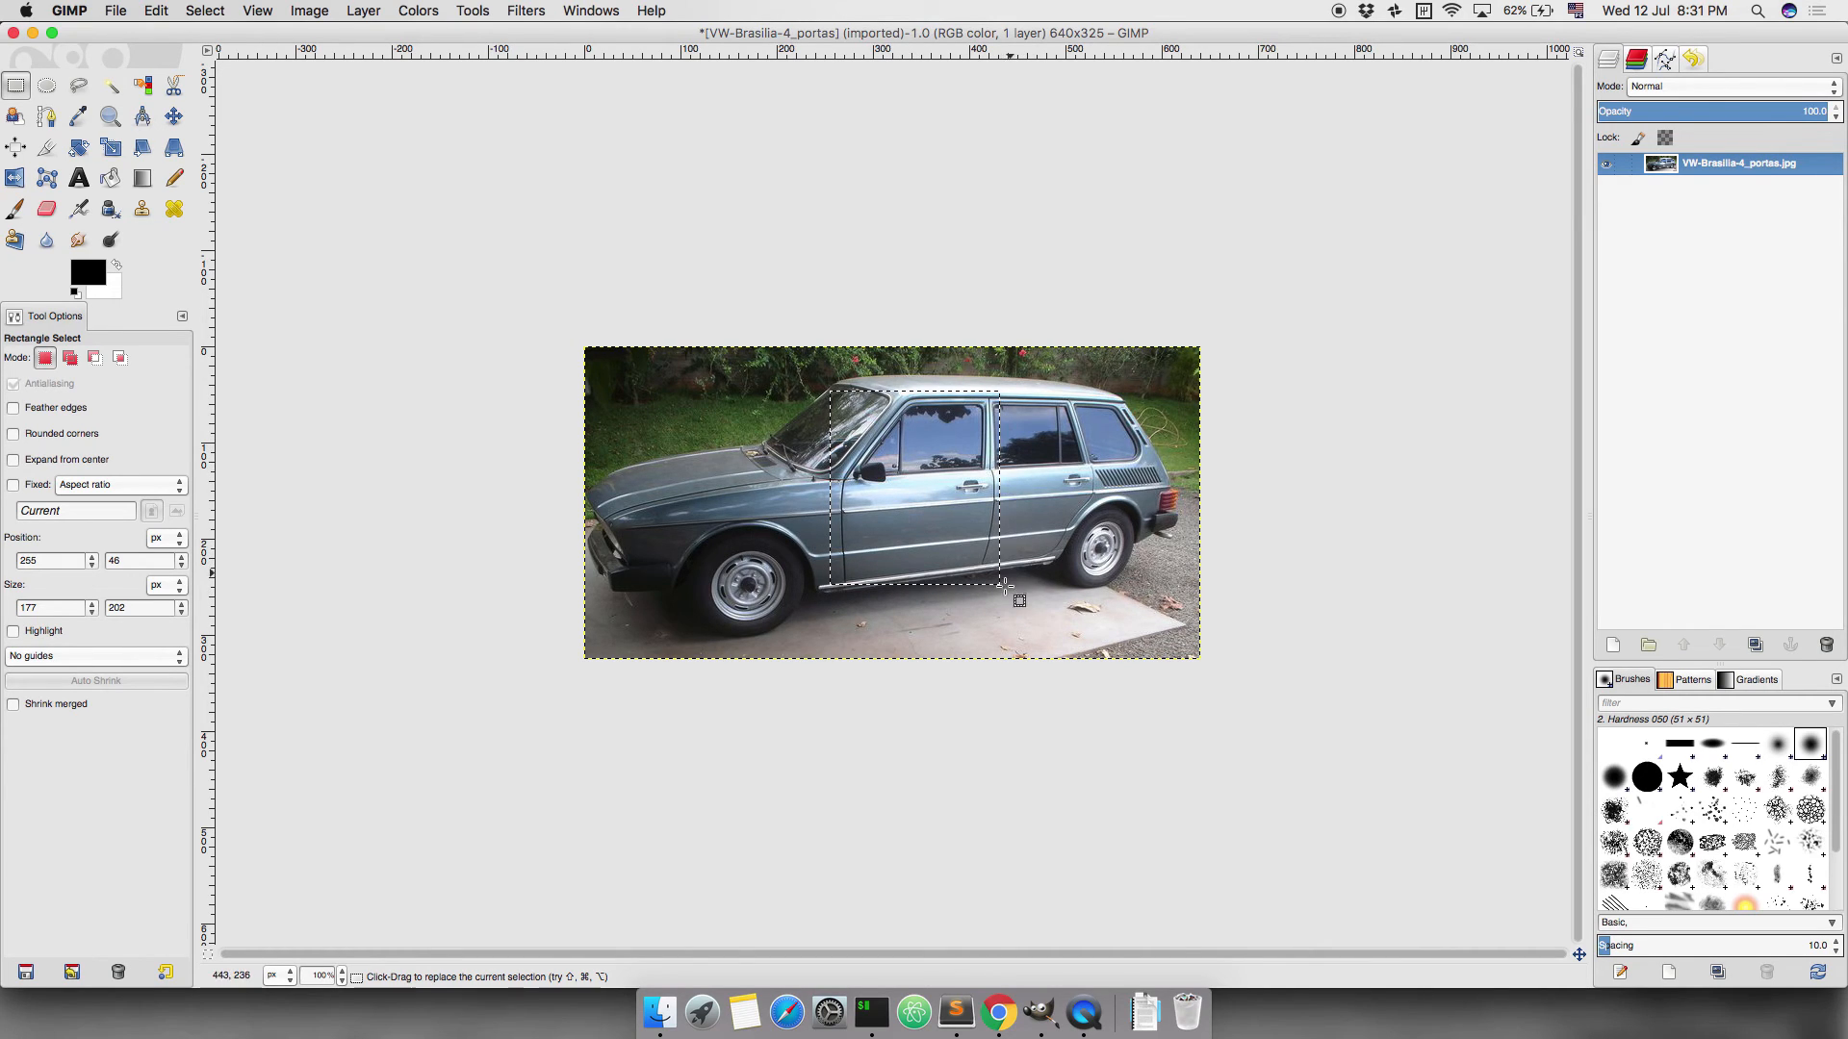
left_click(81, 150)
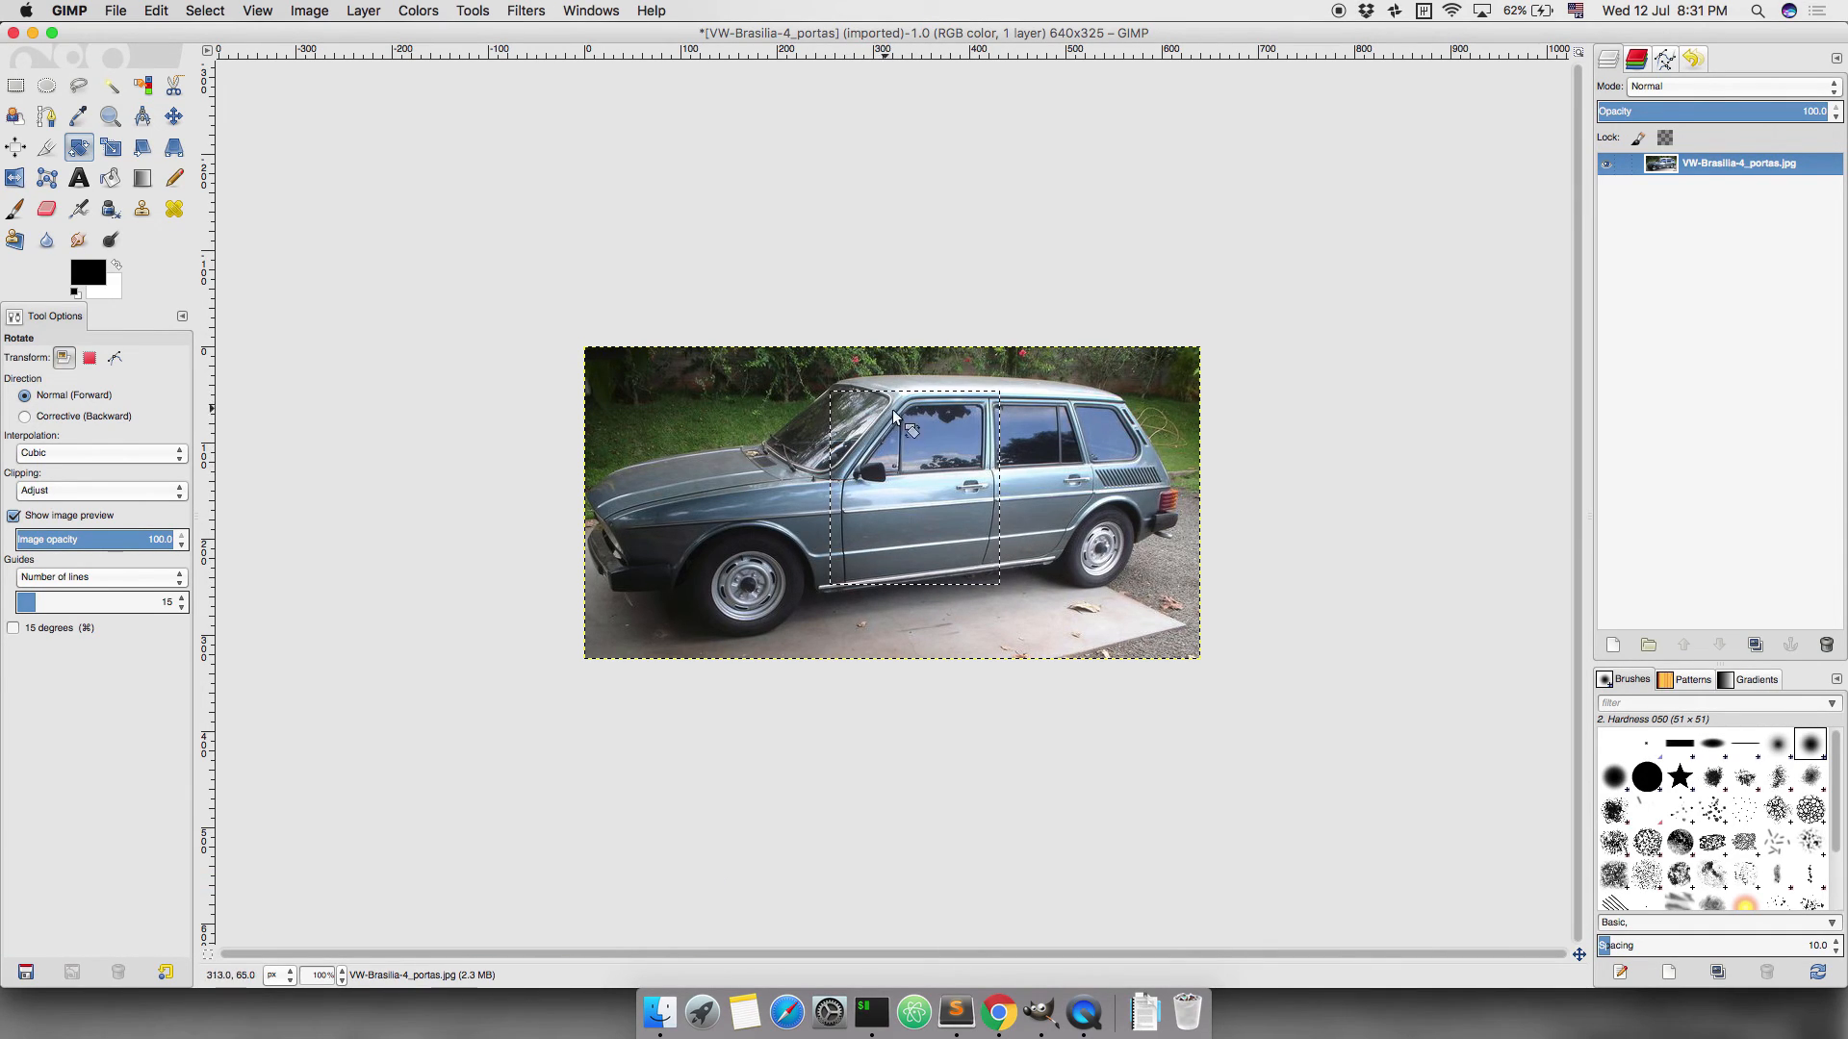
left_click_drag(957, 406, 992, 449)
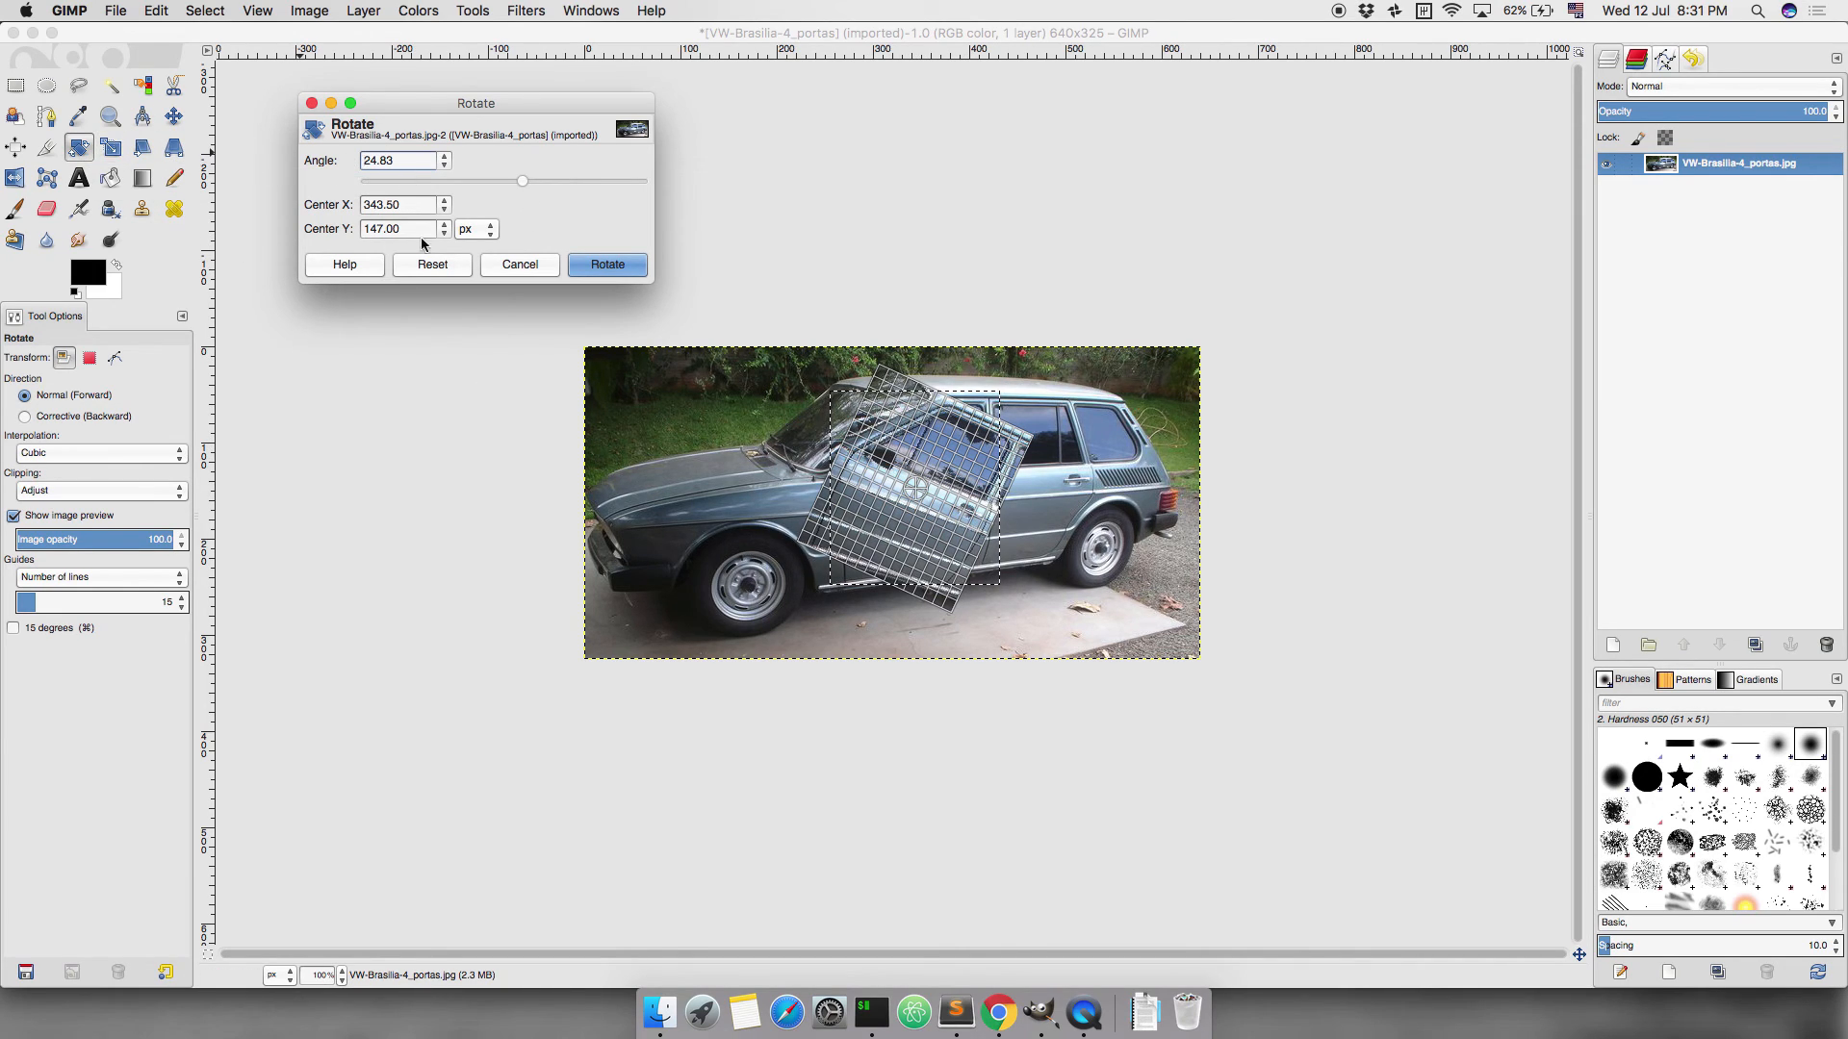
mouse_move(519, 181)
left_mouse_down()
mouse_move(453, 180)
mouse_move(537, 180)
left_mouse_up()
double_click(402, 163)
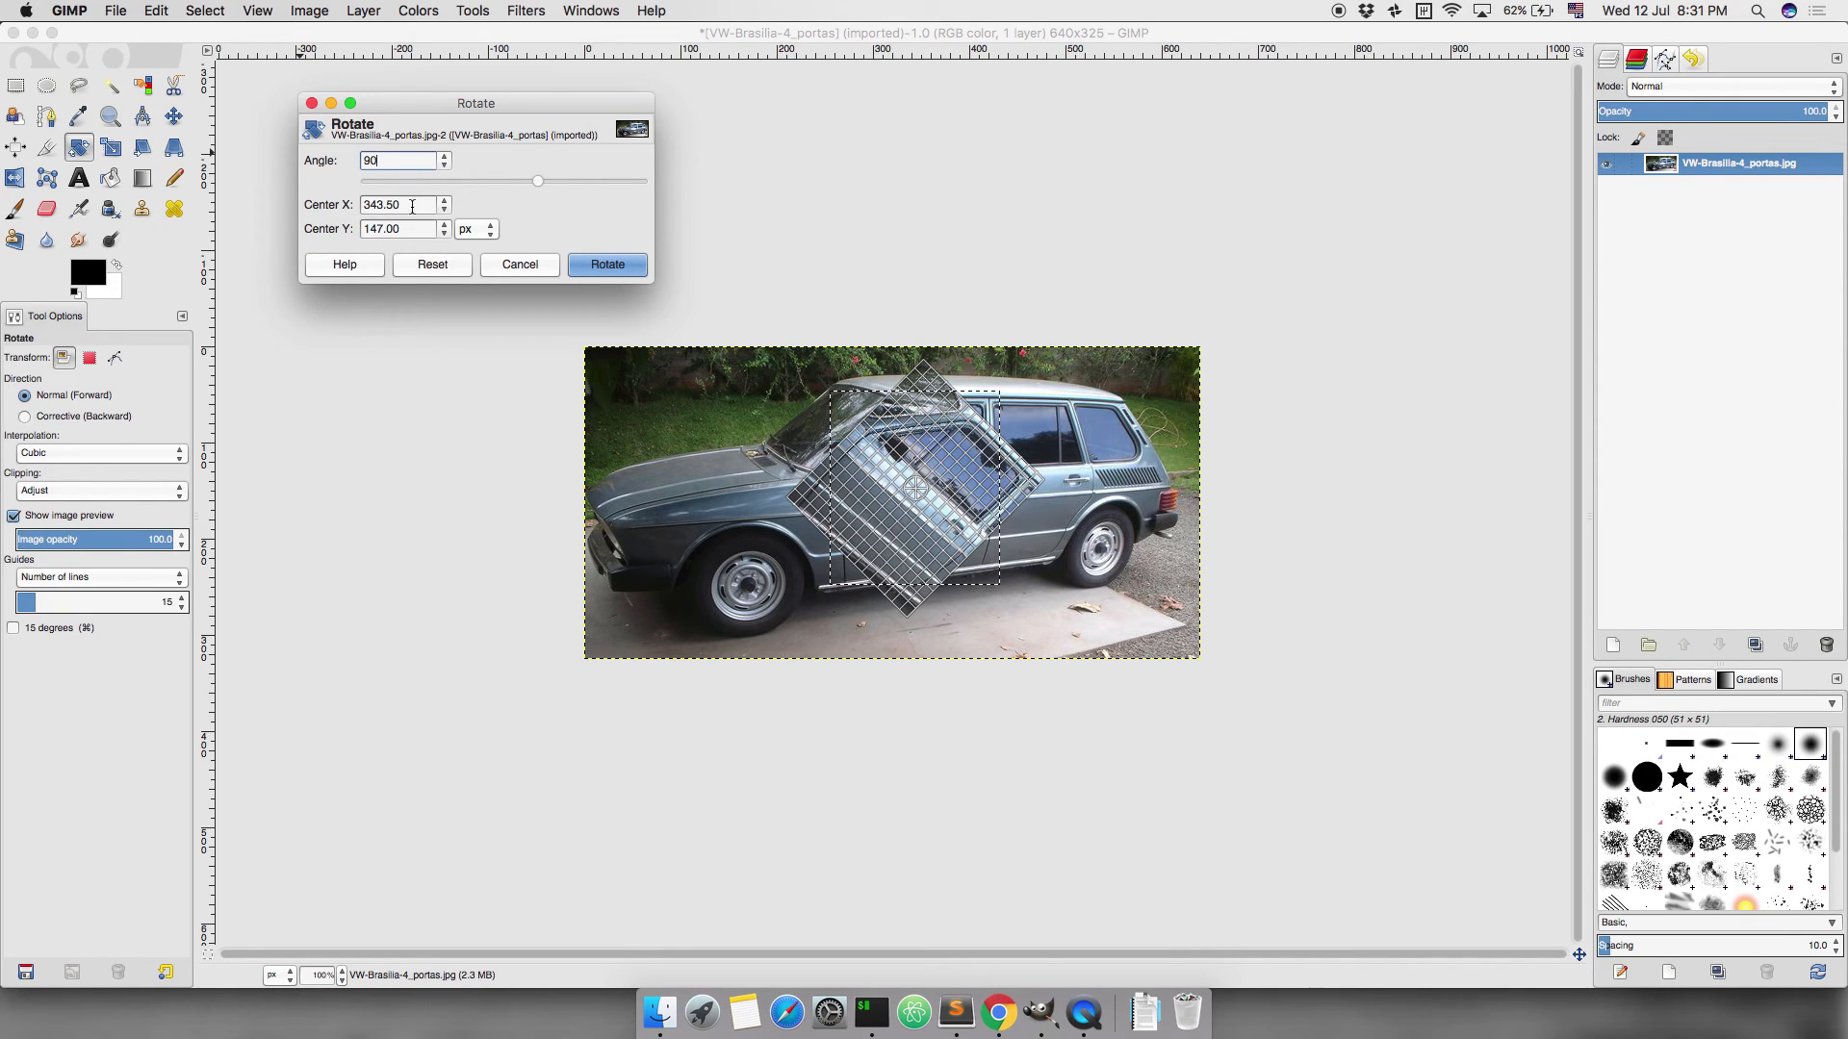
left_click(412, 205)
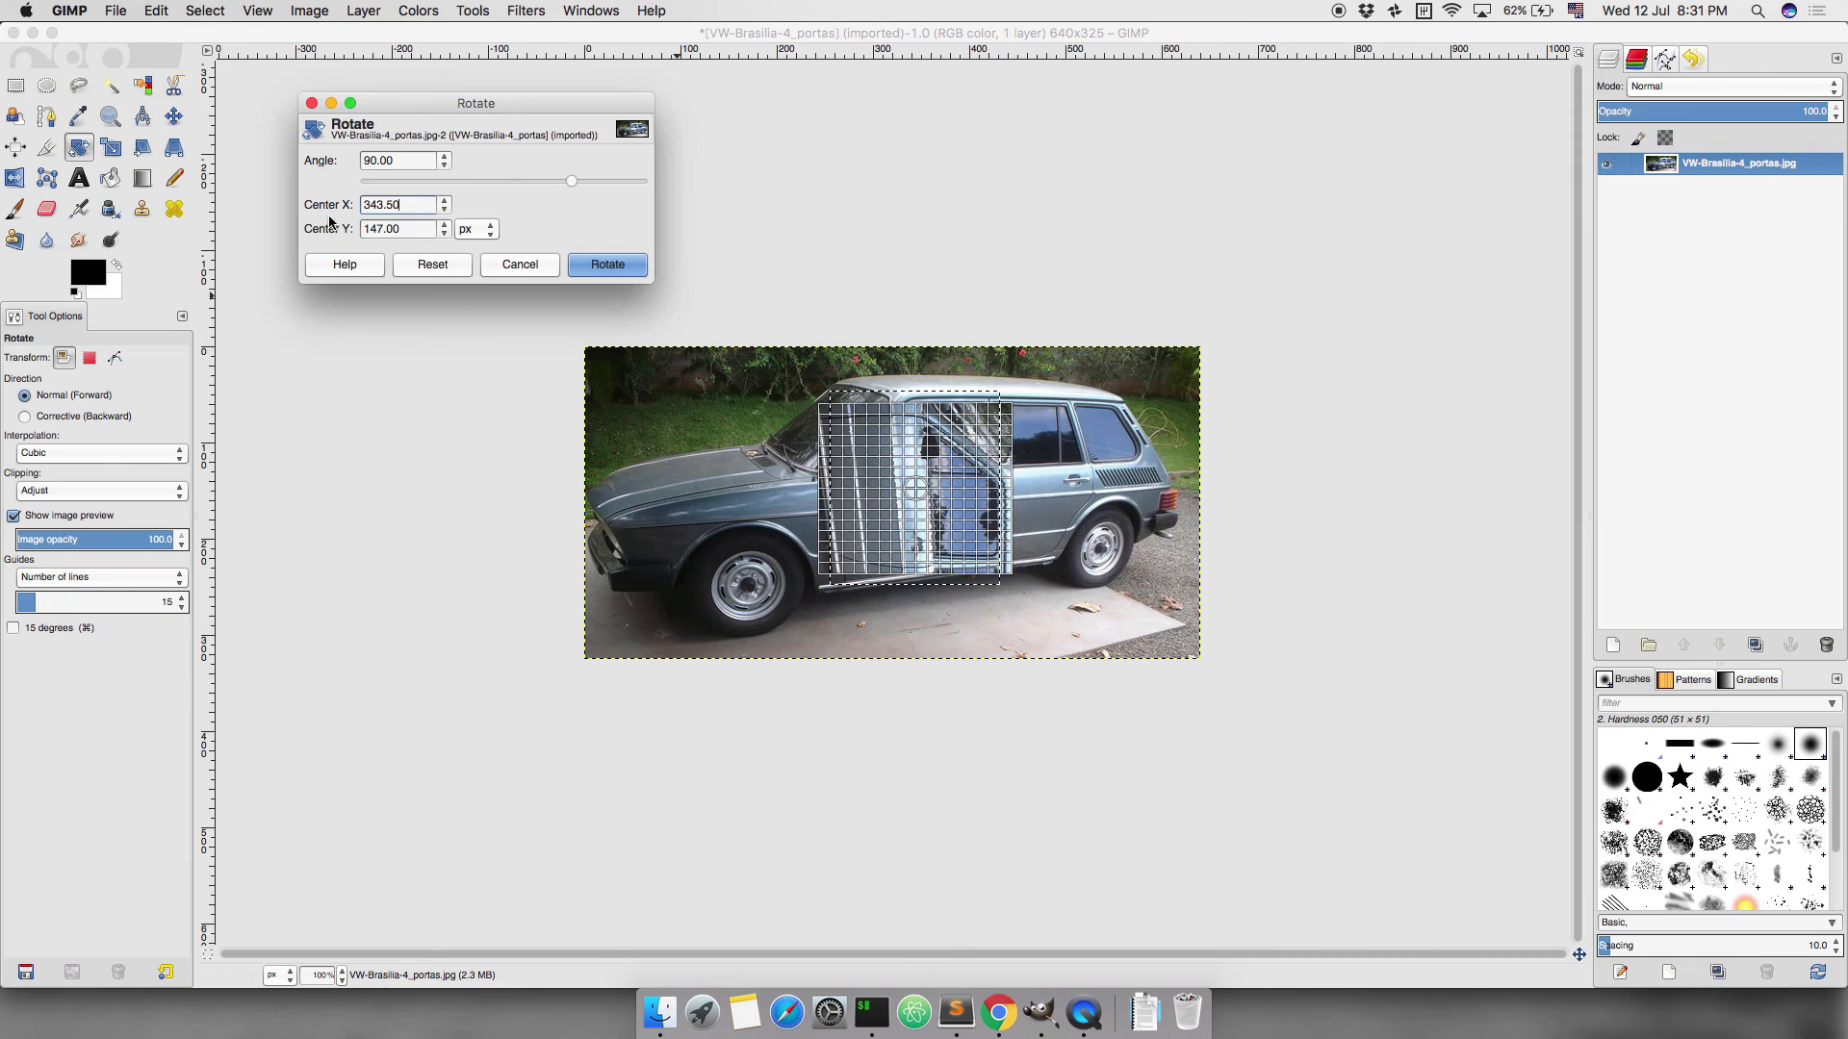
left_click(409, 162)
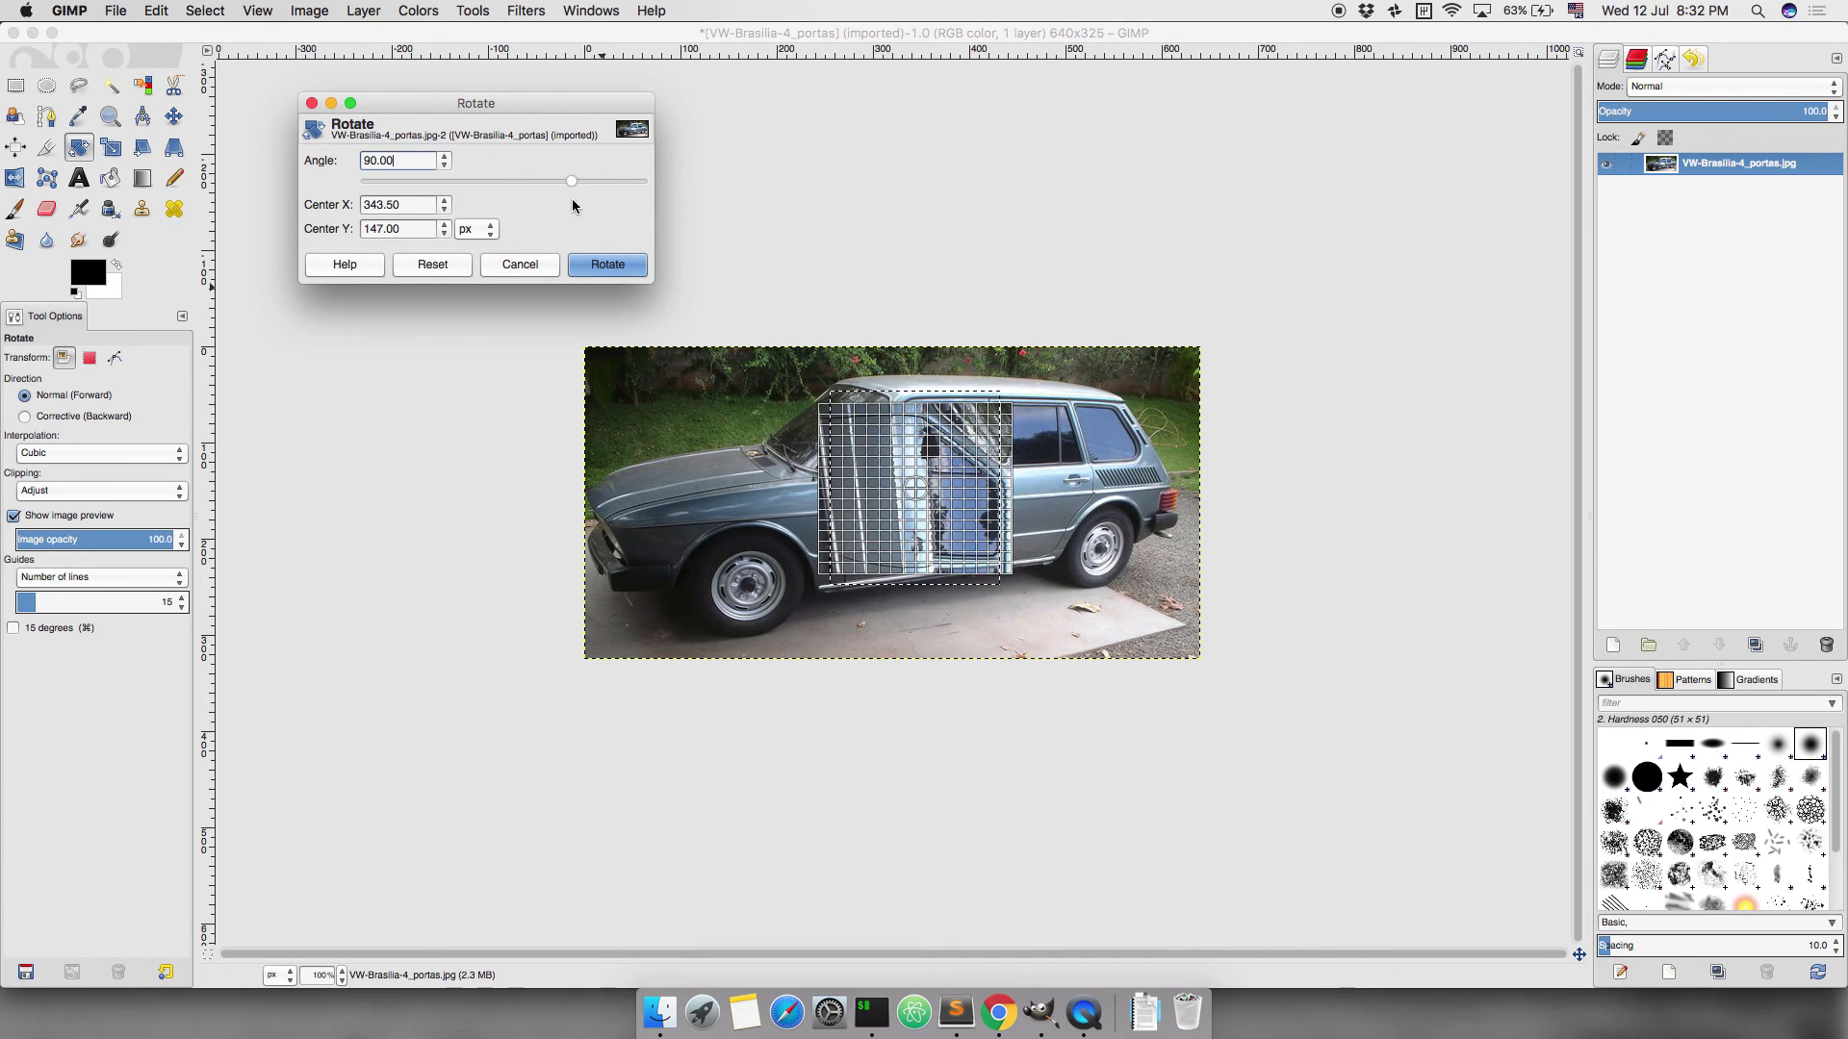
left_click(606, 265)
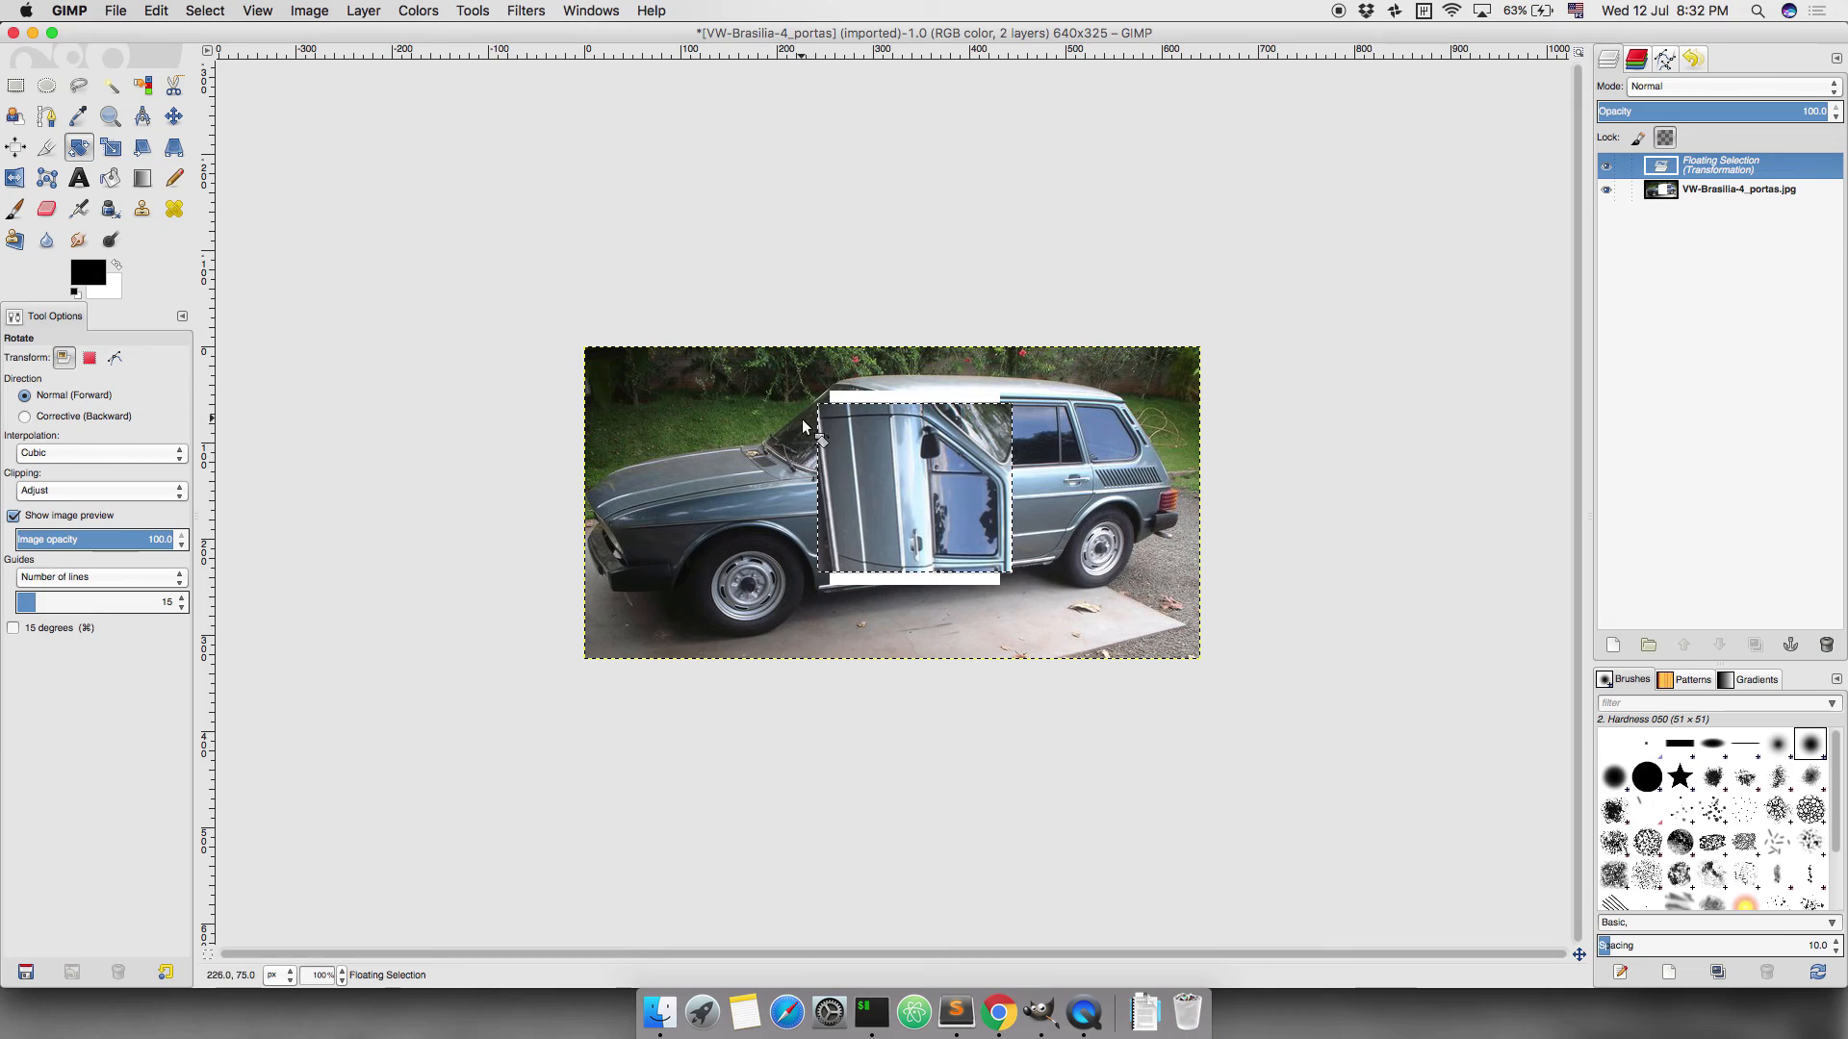
Anchor the rotated floating selection to the image, and undo both the anchoring and the rotation.
left_click(17, 87)
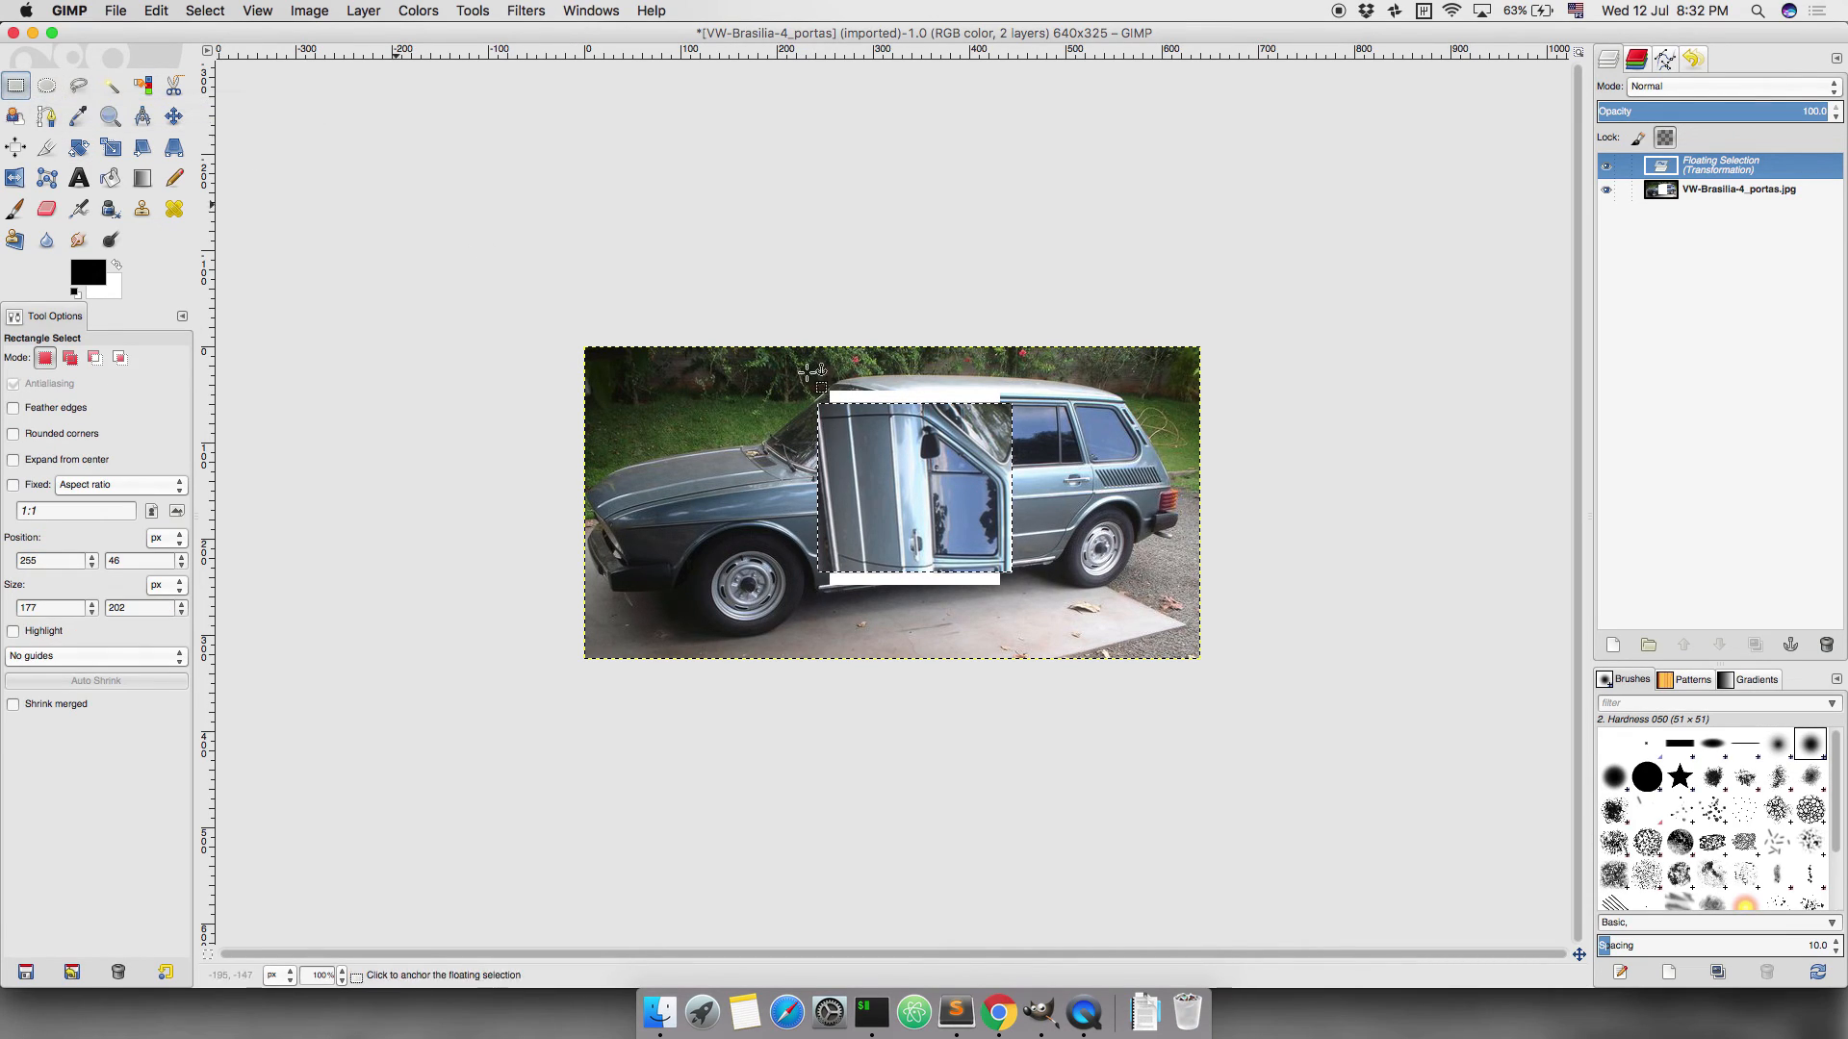
left_click(1107, 430)
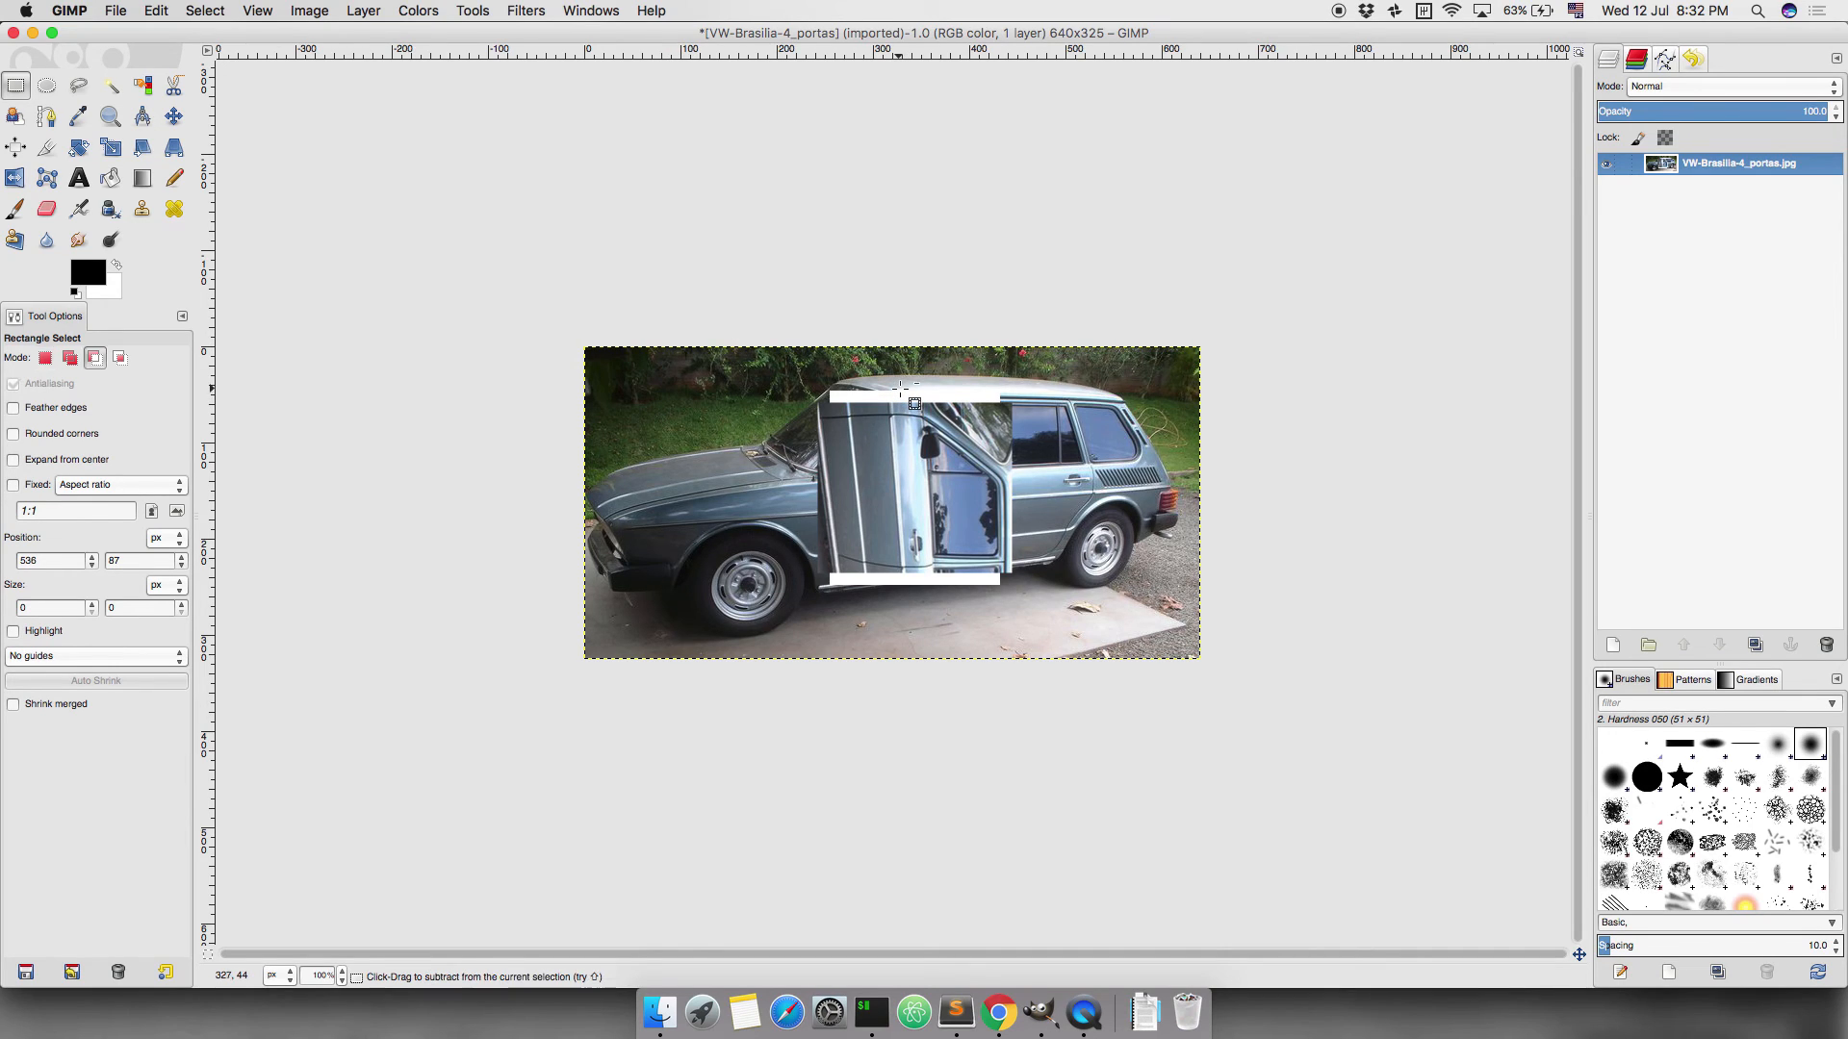
key("super+z")
key("super+z")
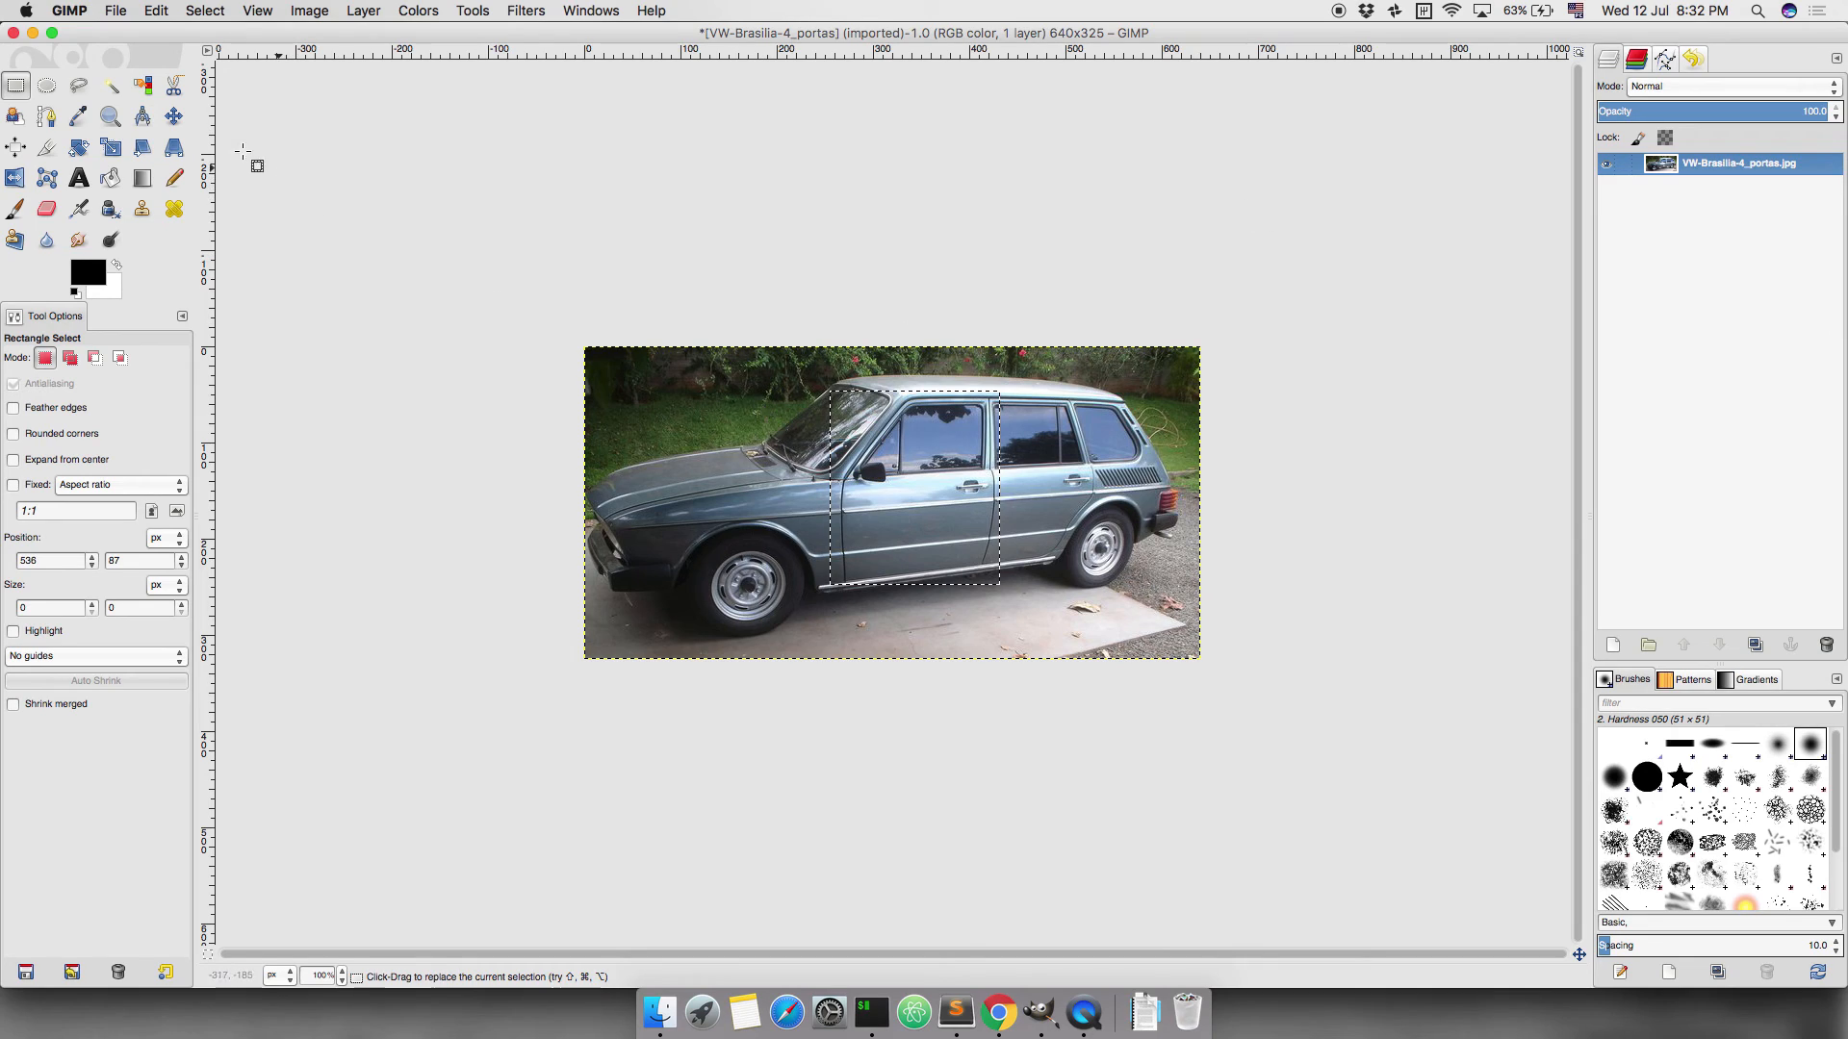
Try scaling the selected door area freely to about 160 × 149 px, and cancel the scaling.
left_click(117, 151)
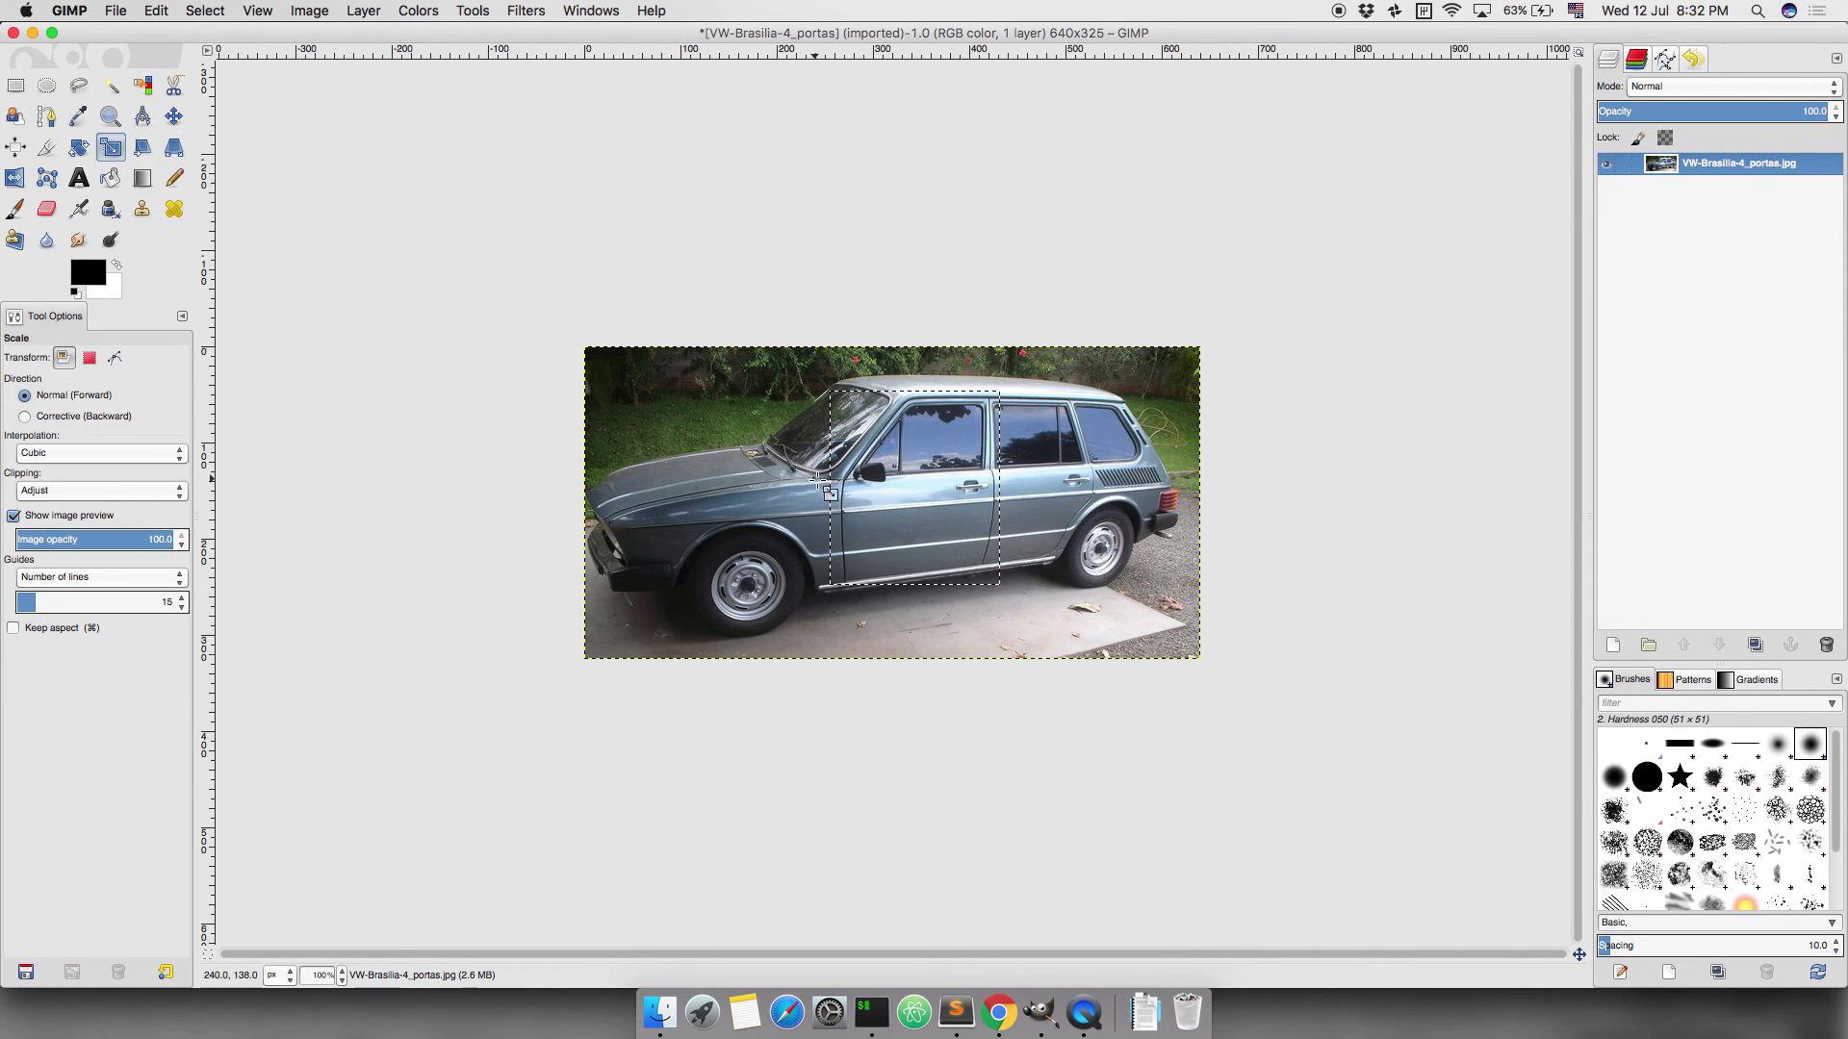
left_click_drag(995, 580, 1039, 610)
left_click_drag(952, 552, 939, 635)
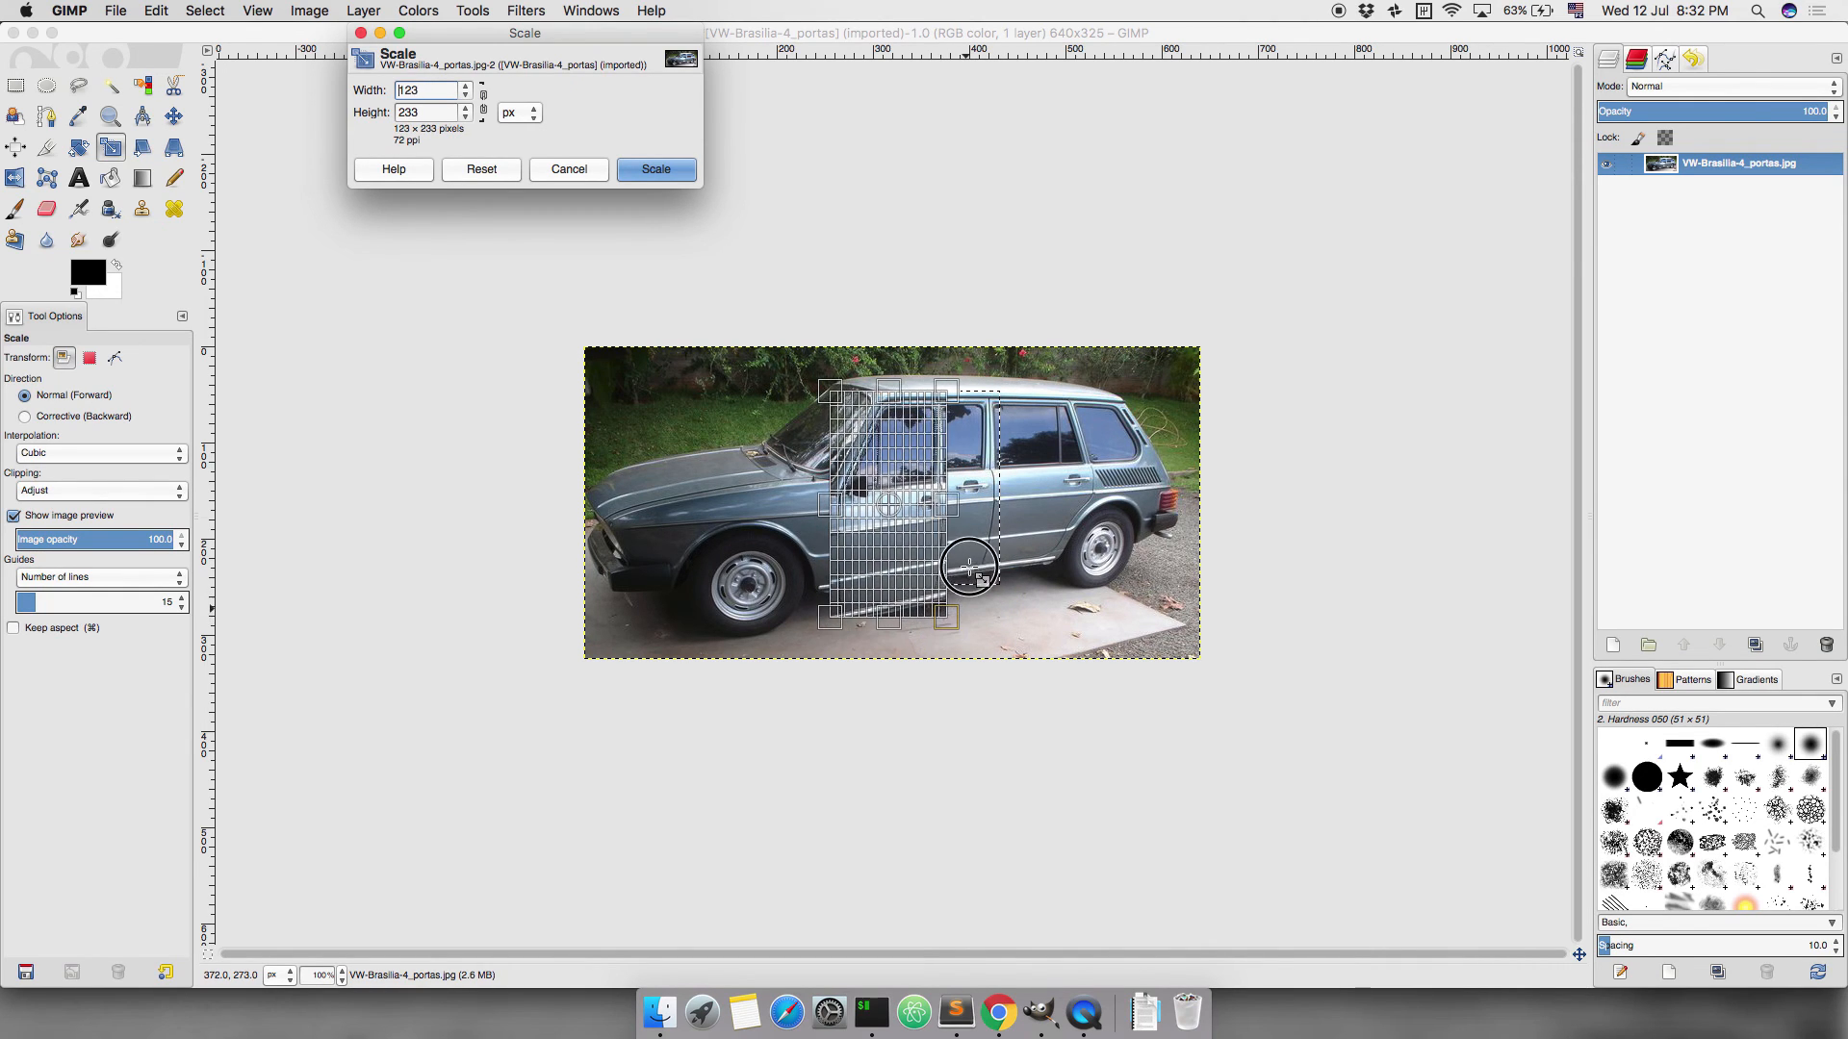
mouse_move(1022, 535)
left_mouse_down()
mouse_move(1087, 510)
mouse_move(959, 554)
mouse_move(989, 548)
left_mouse_up()
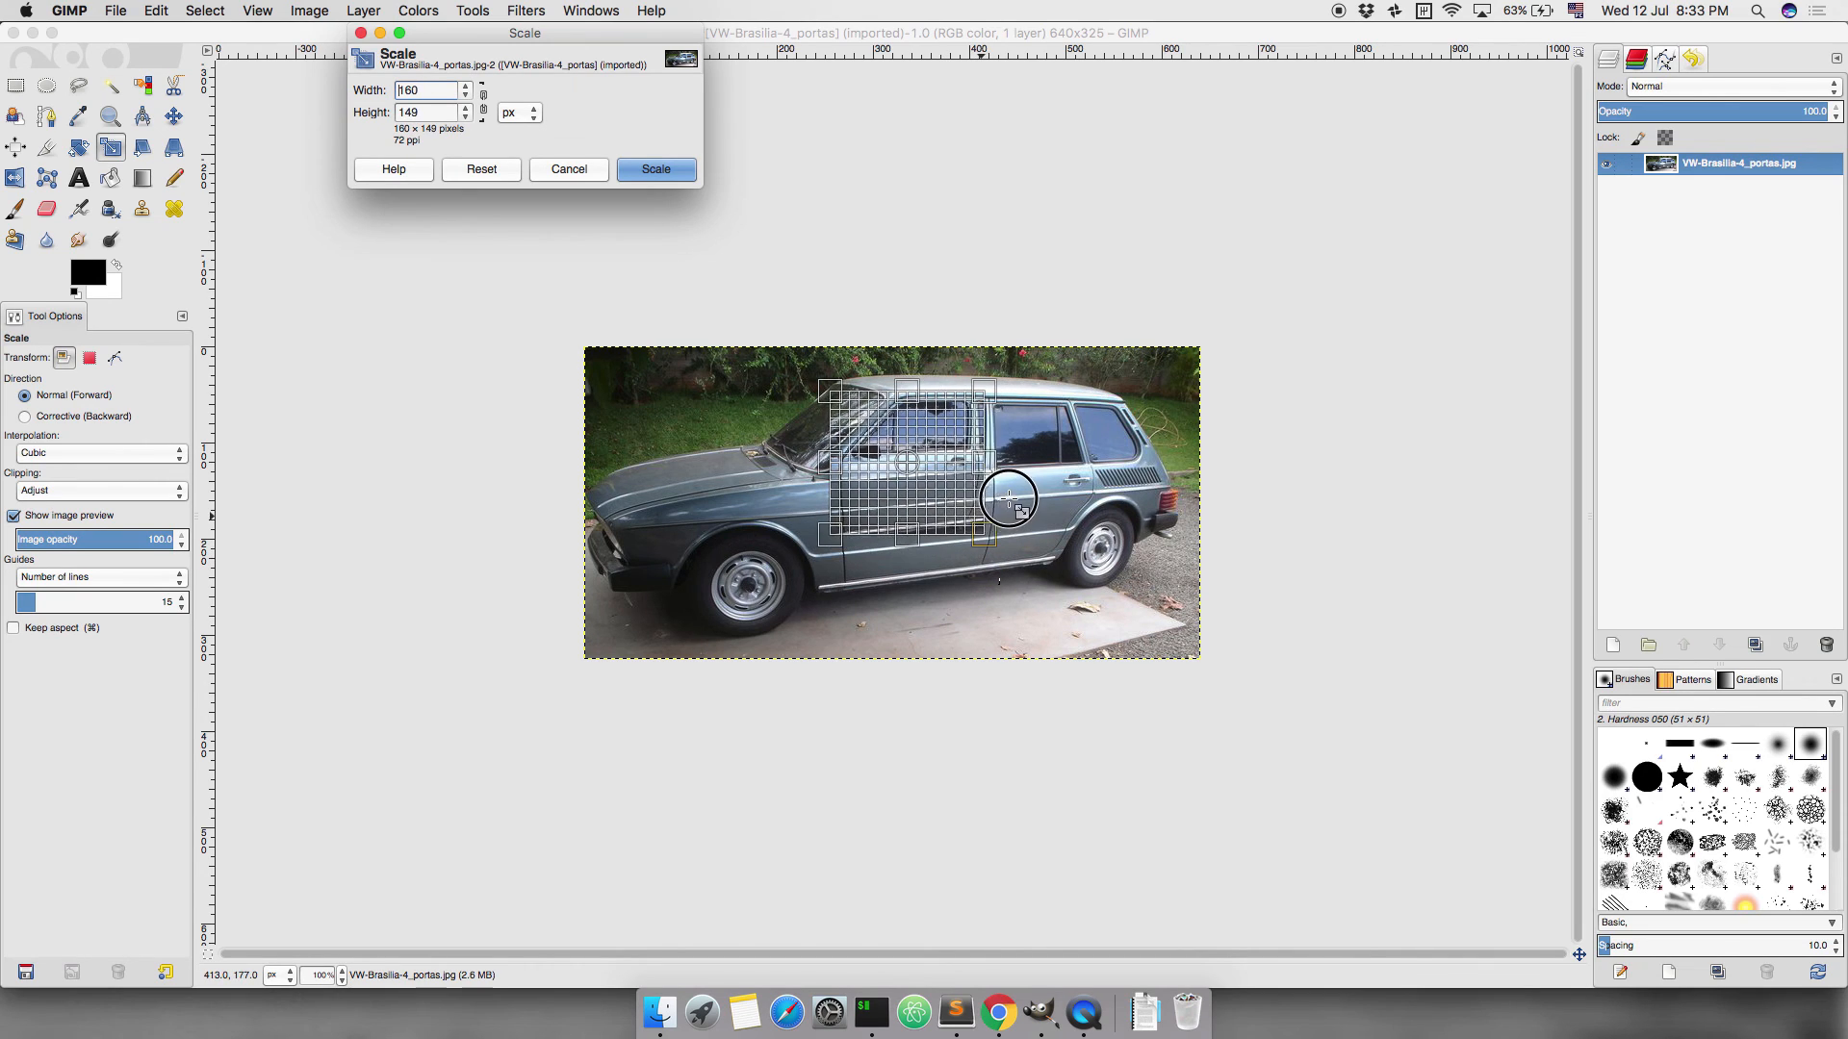
left_click(585, 169)
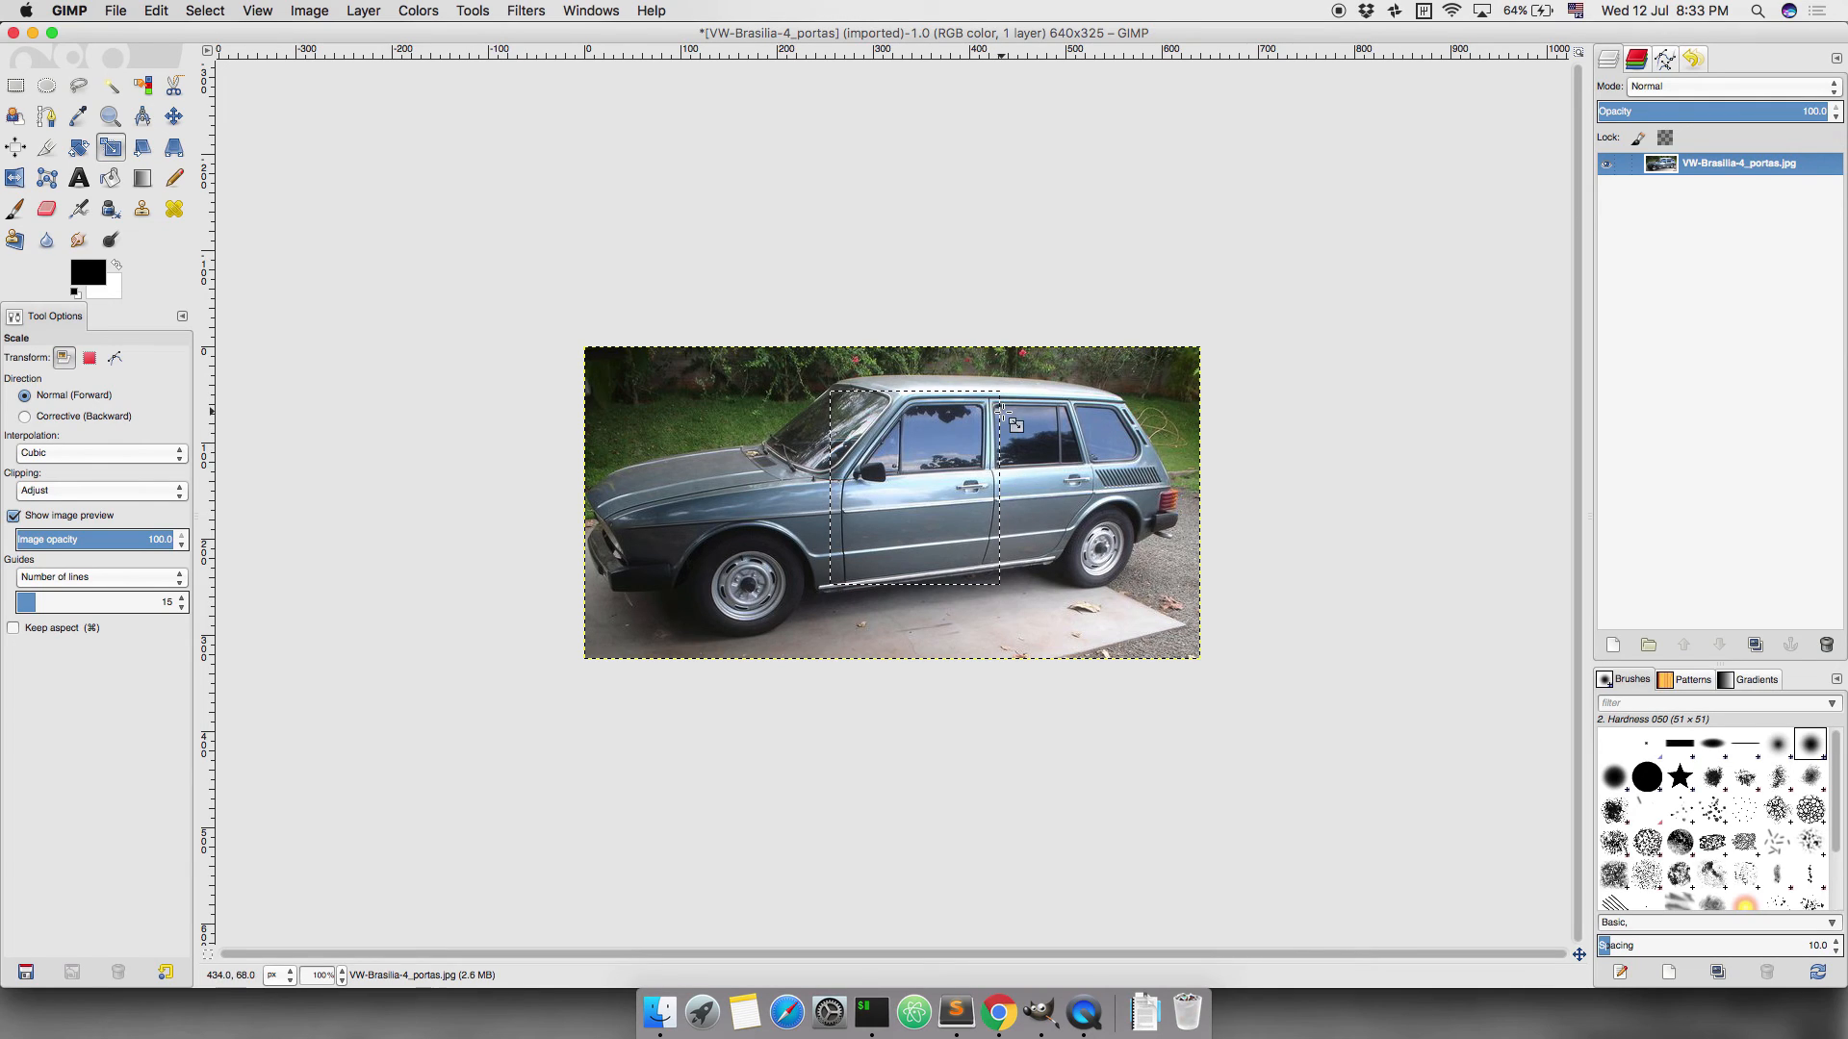
Scale the selected door area with its aspect ratio kept, to about 216 × 246 px.
mouse_move(996, 584)
left_mouse_down()
mouse_move(1017, 601)
mouse_move(930, 601)
mouse_move(967, 601)
mouse_move(976, 580)
mouse_move(960, 616)
mouse_move(967, 574)
left_mouse_up()
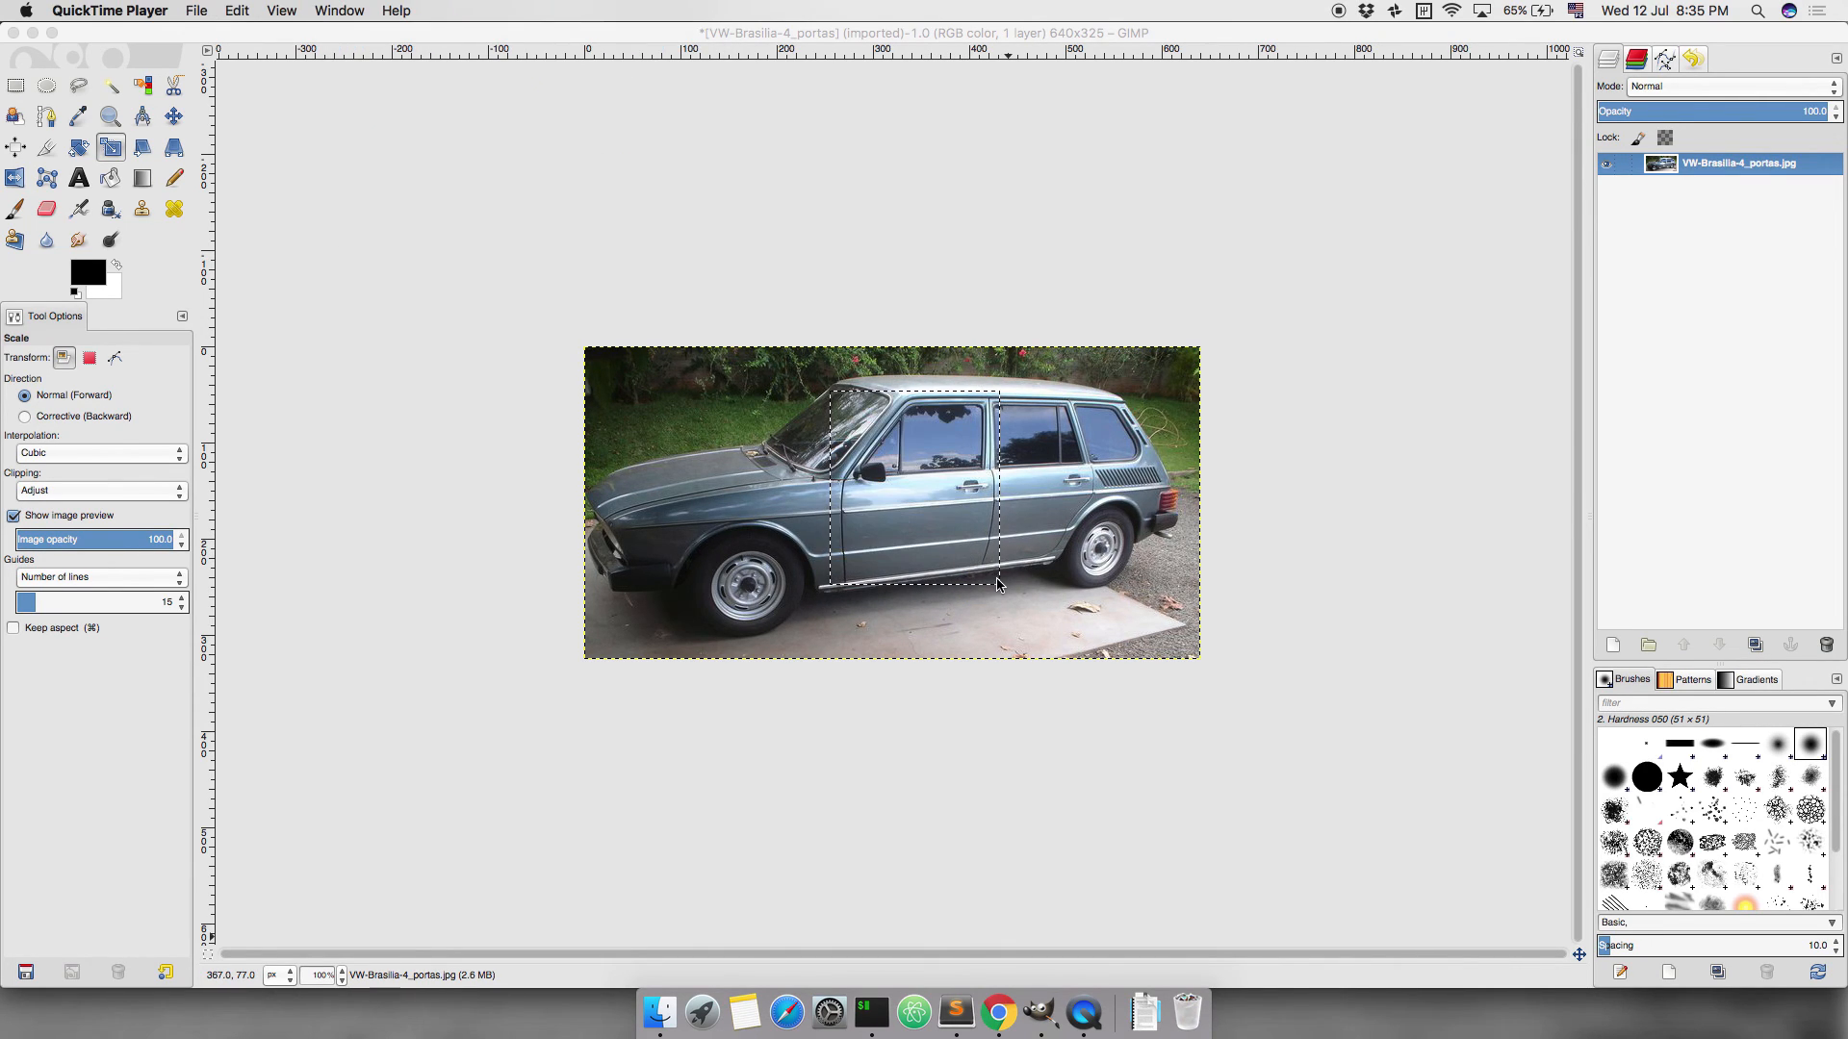
left_click(997, 583)
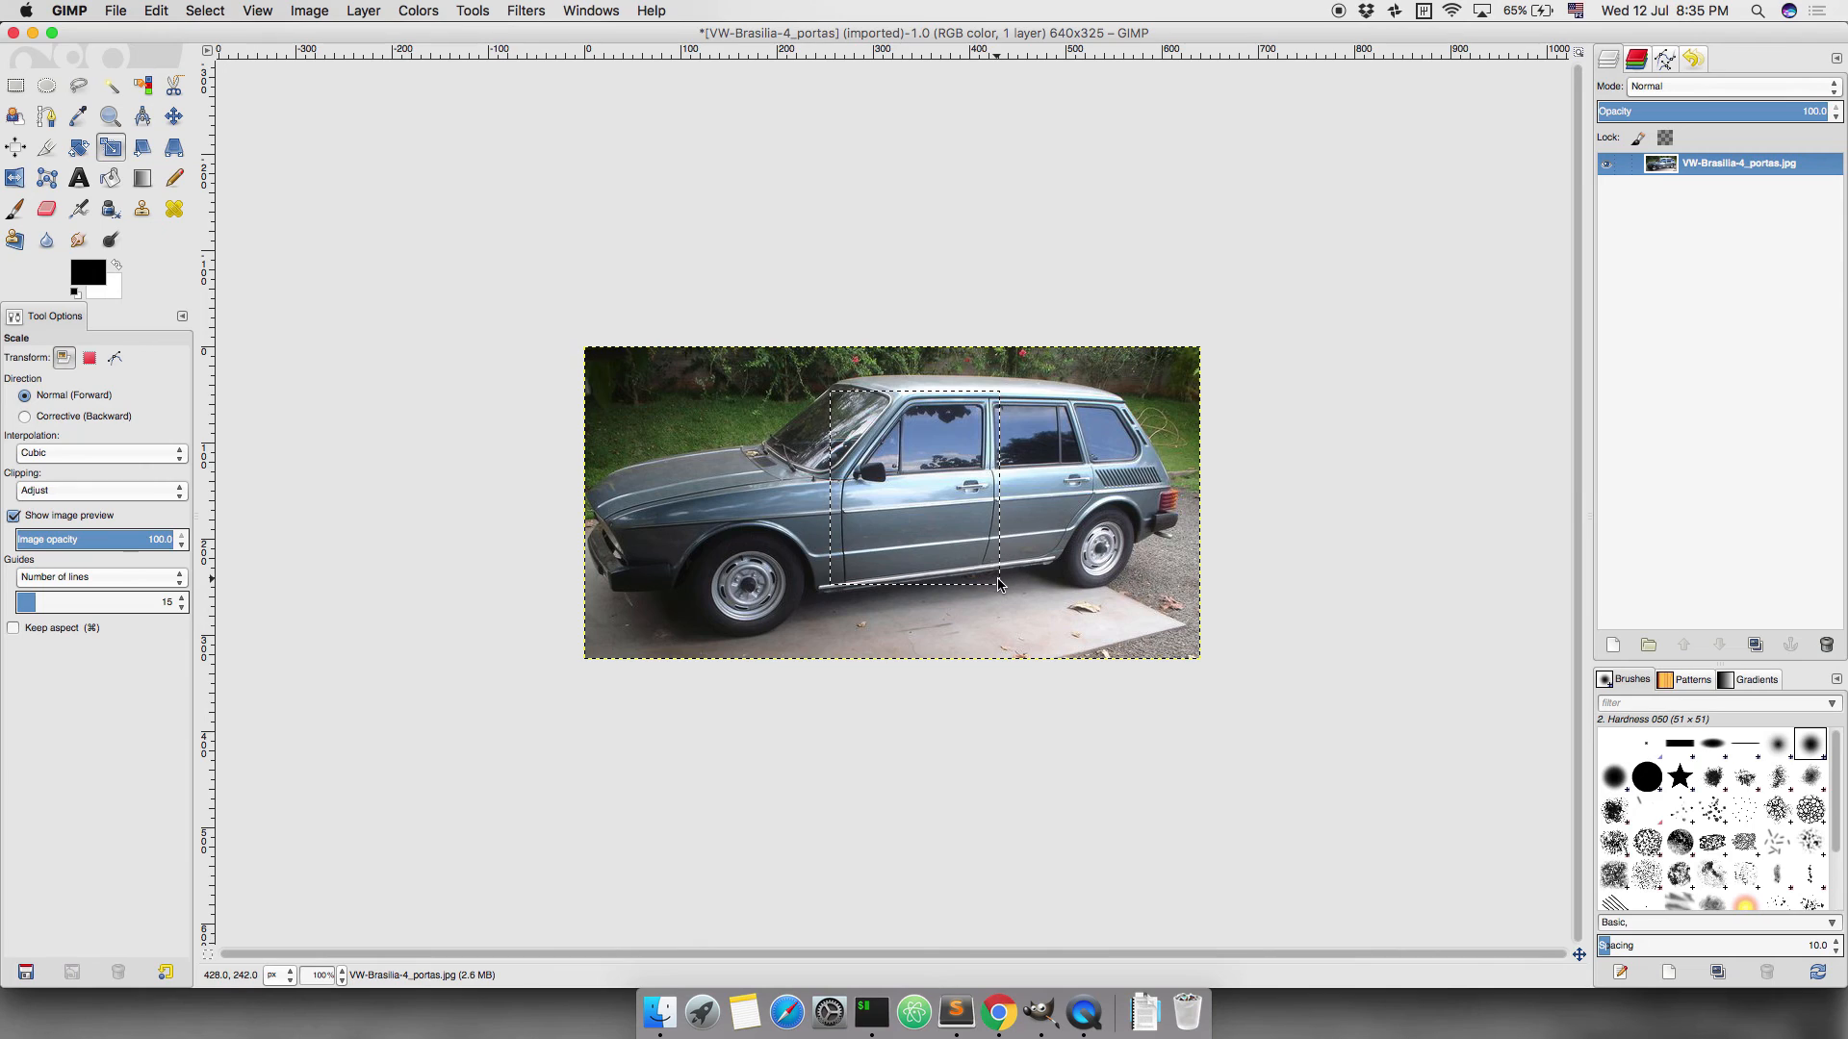
left_click(992, 584)
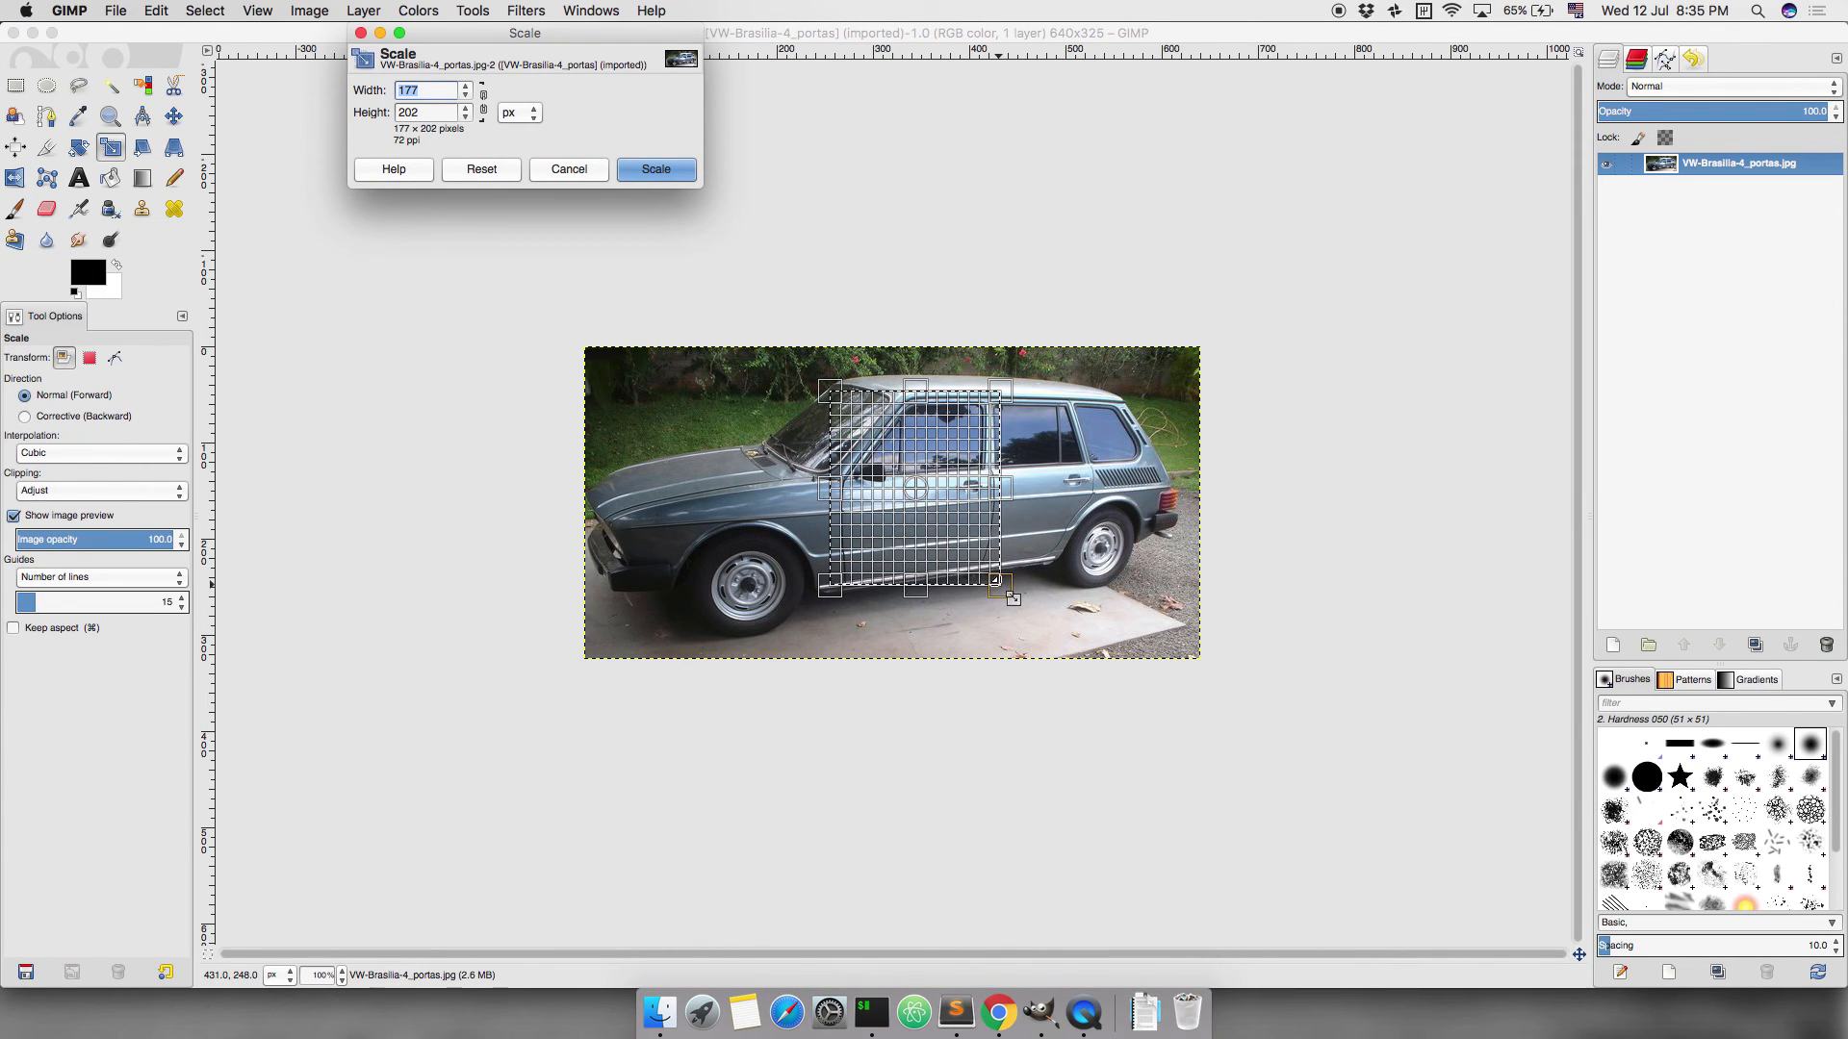
left_click_drag(1011, 592, 1042, 629)
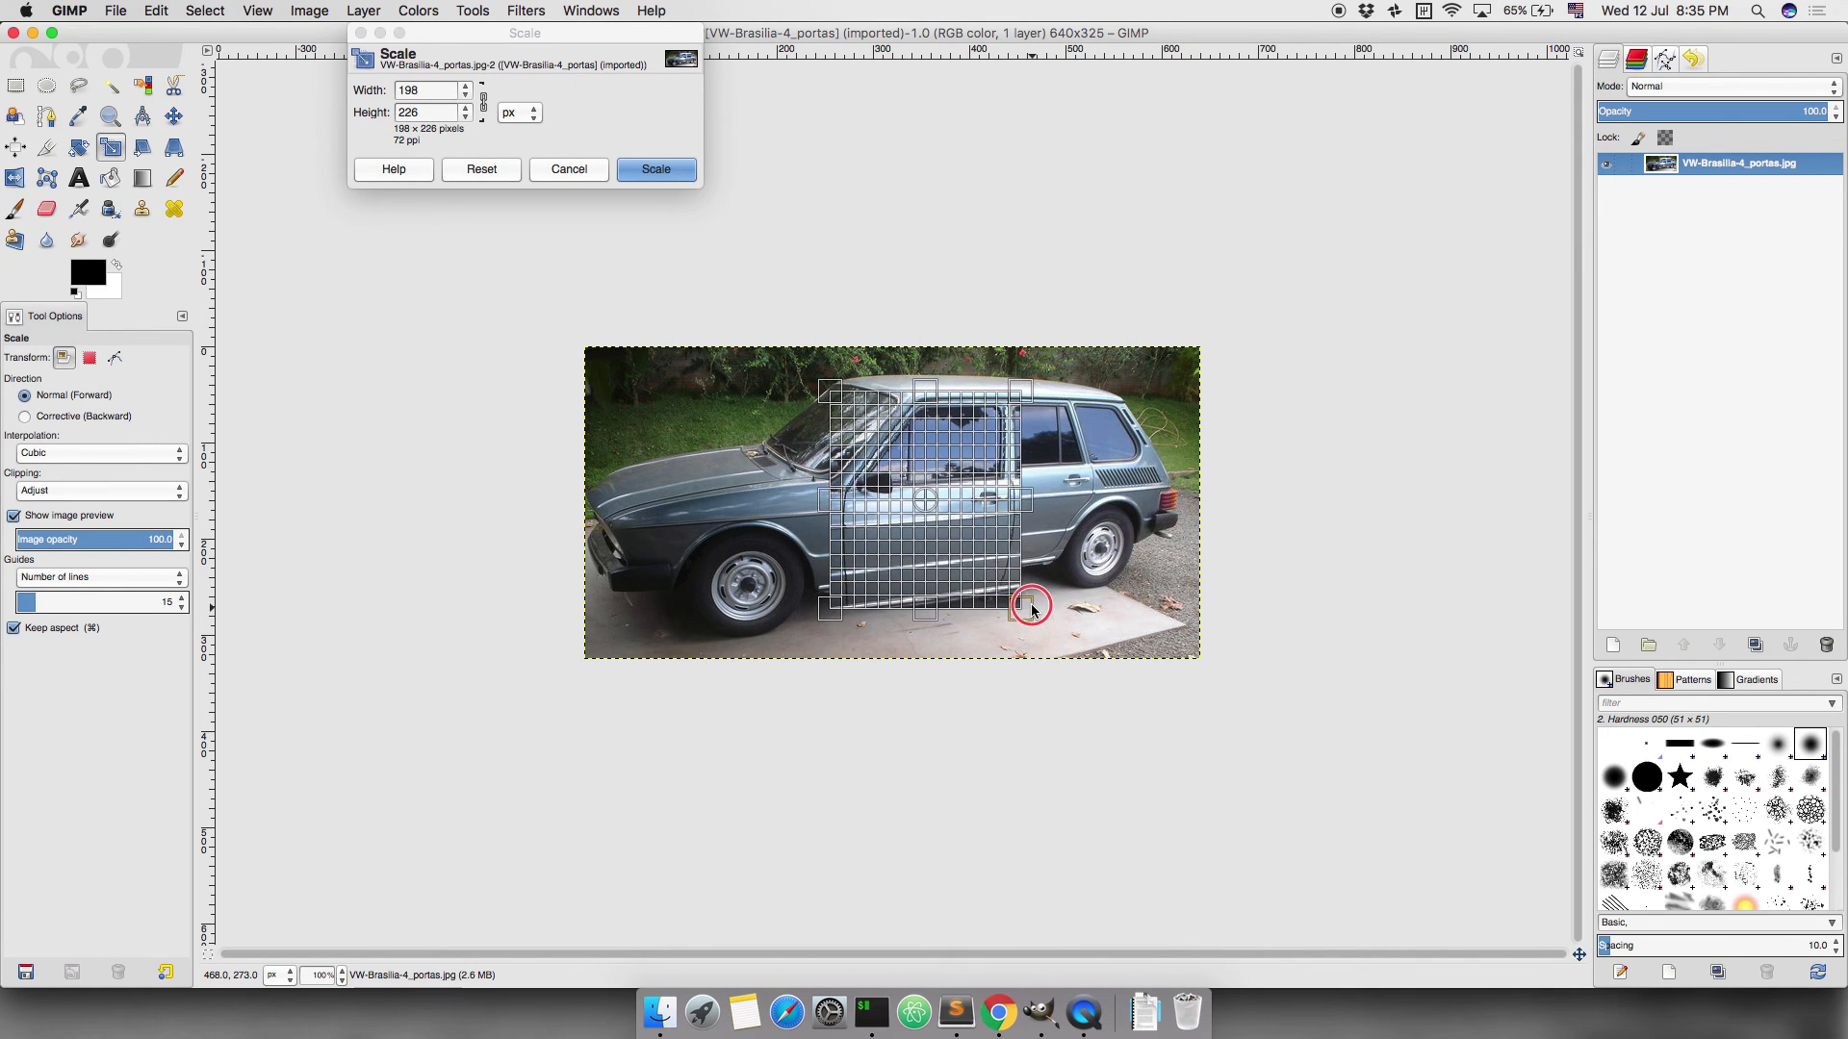
left_click_drag(1032, 608, 1020, 600)
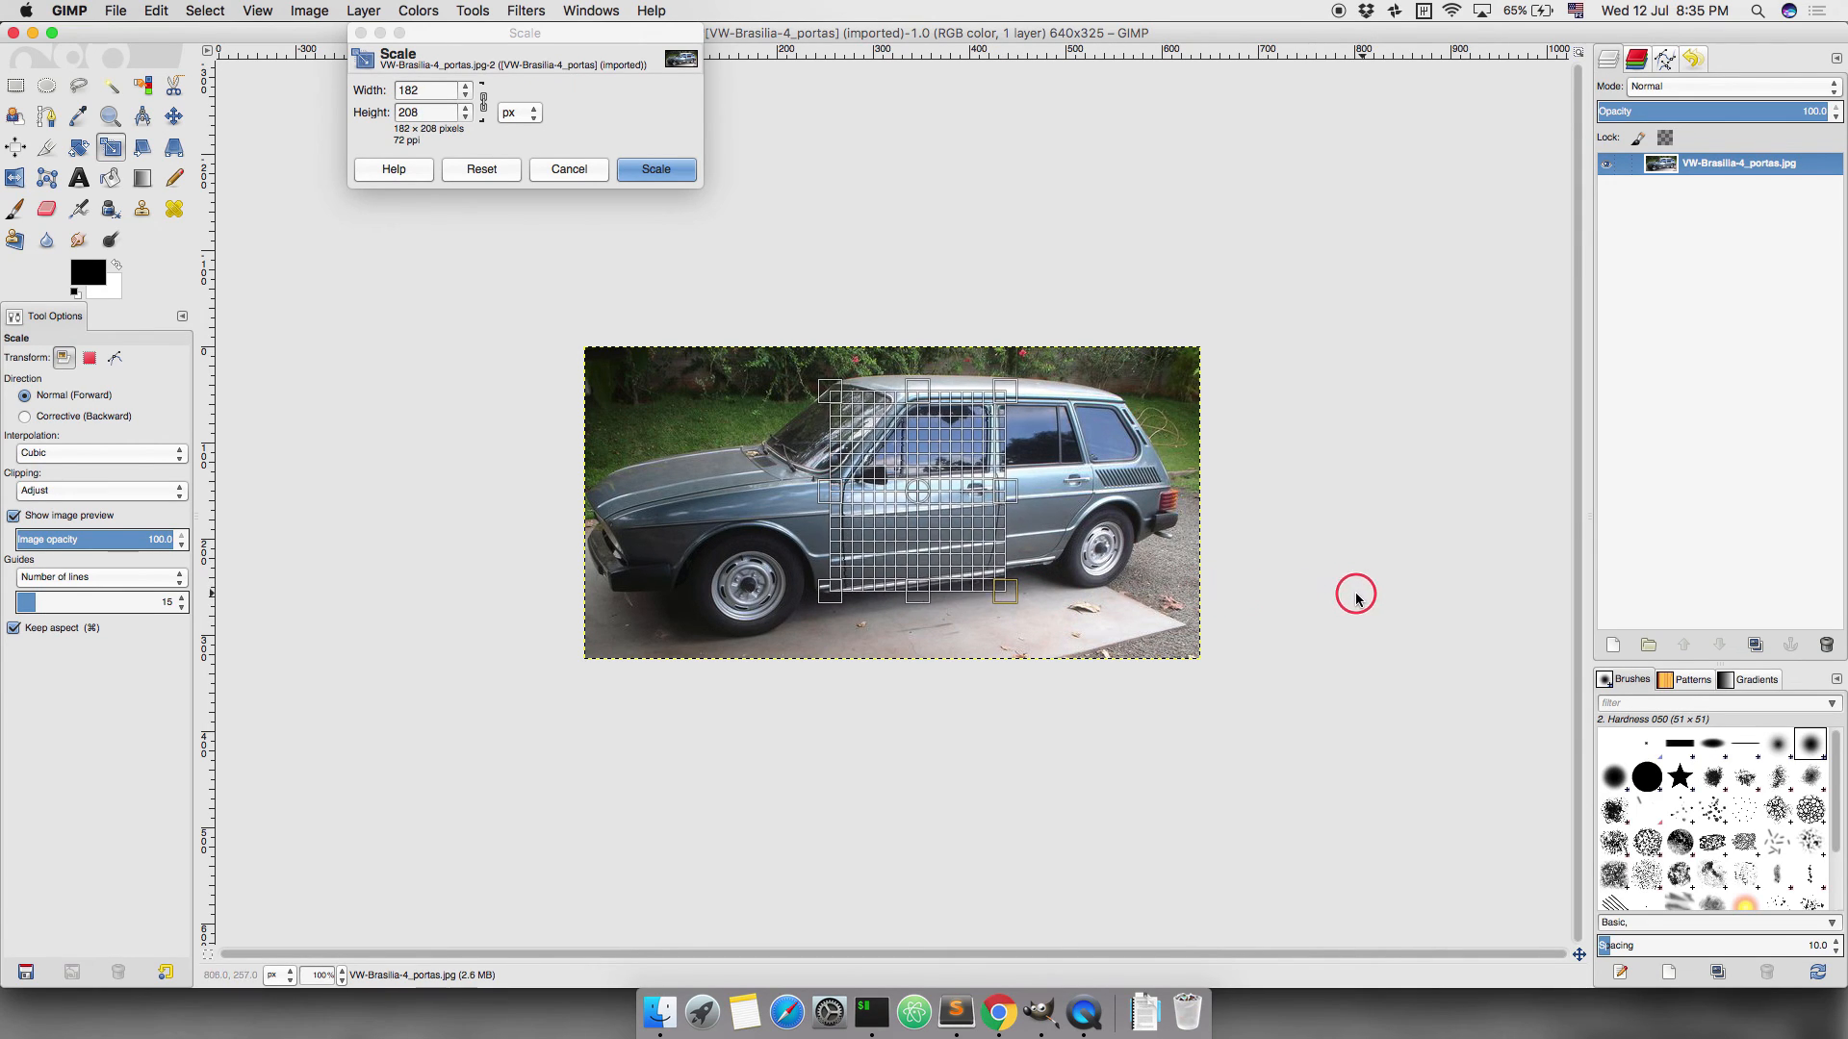
left_click_drag(1367, 633, 1267, 594)
left_click_drag(1221, 581, 1262, 633)
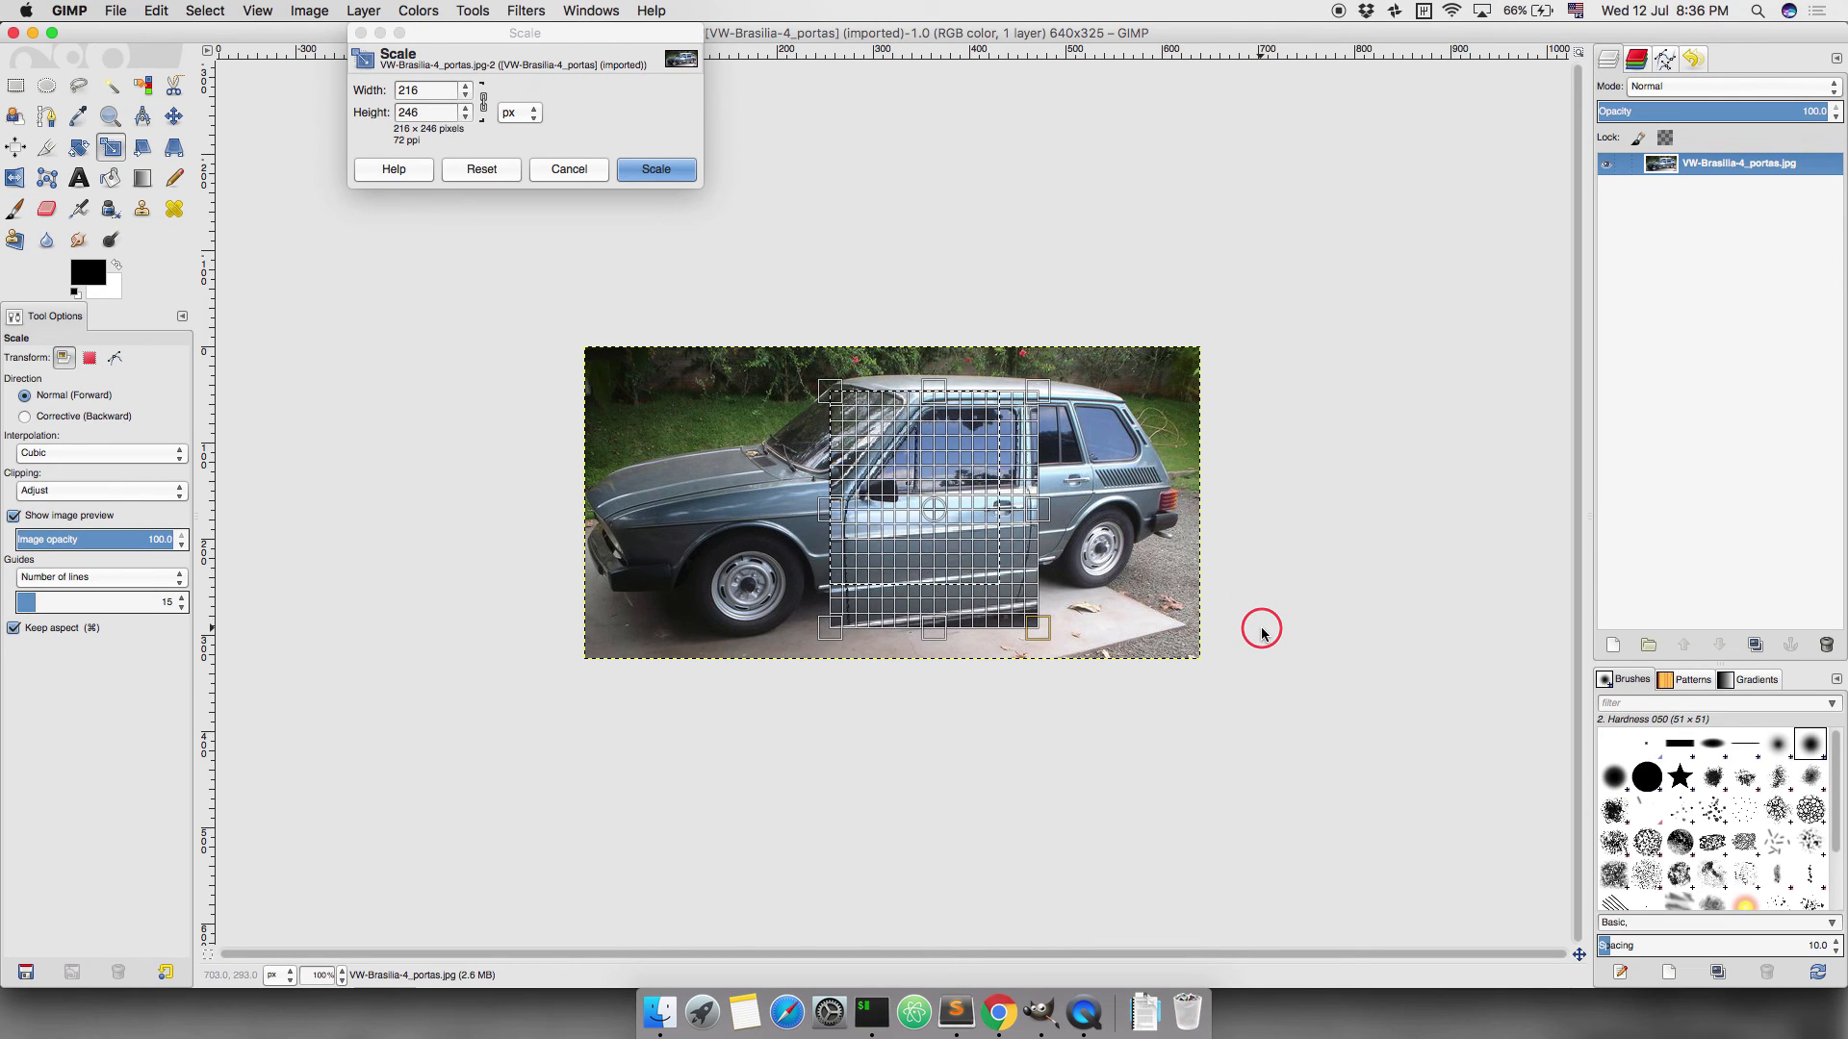
left_click_drag(1262, 633, 1265, 628)
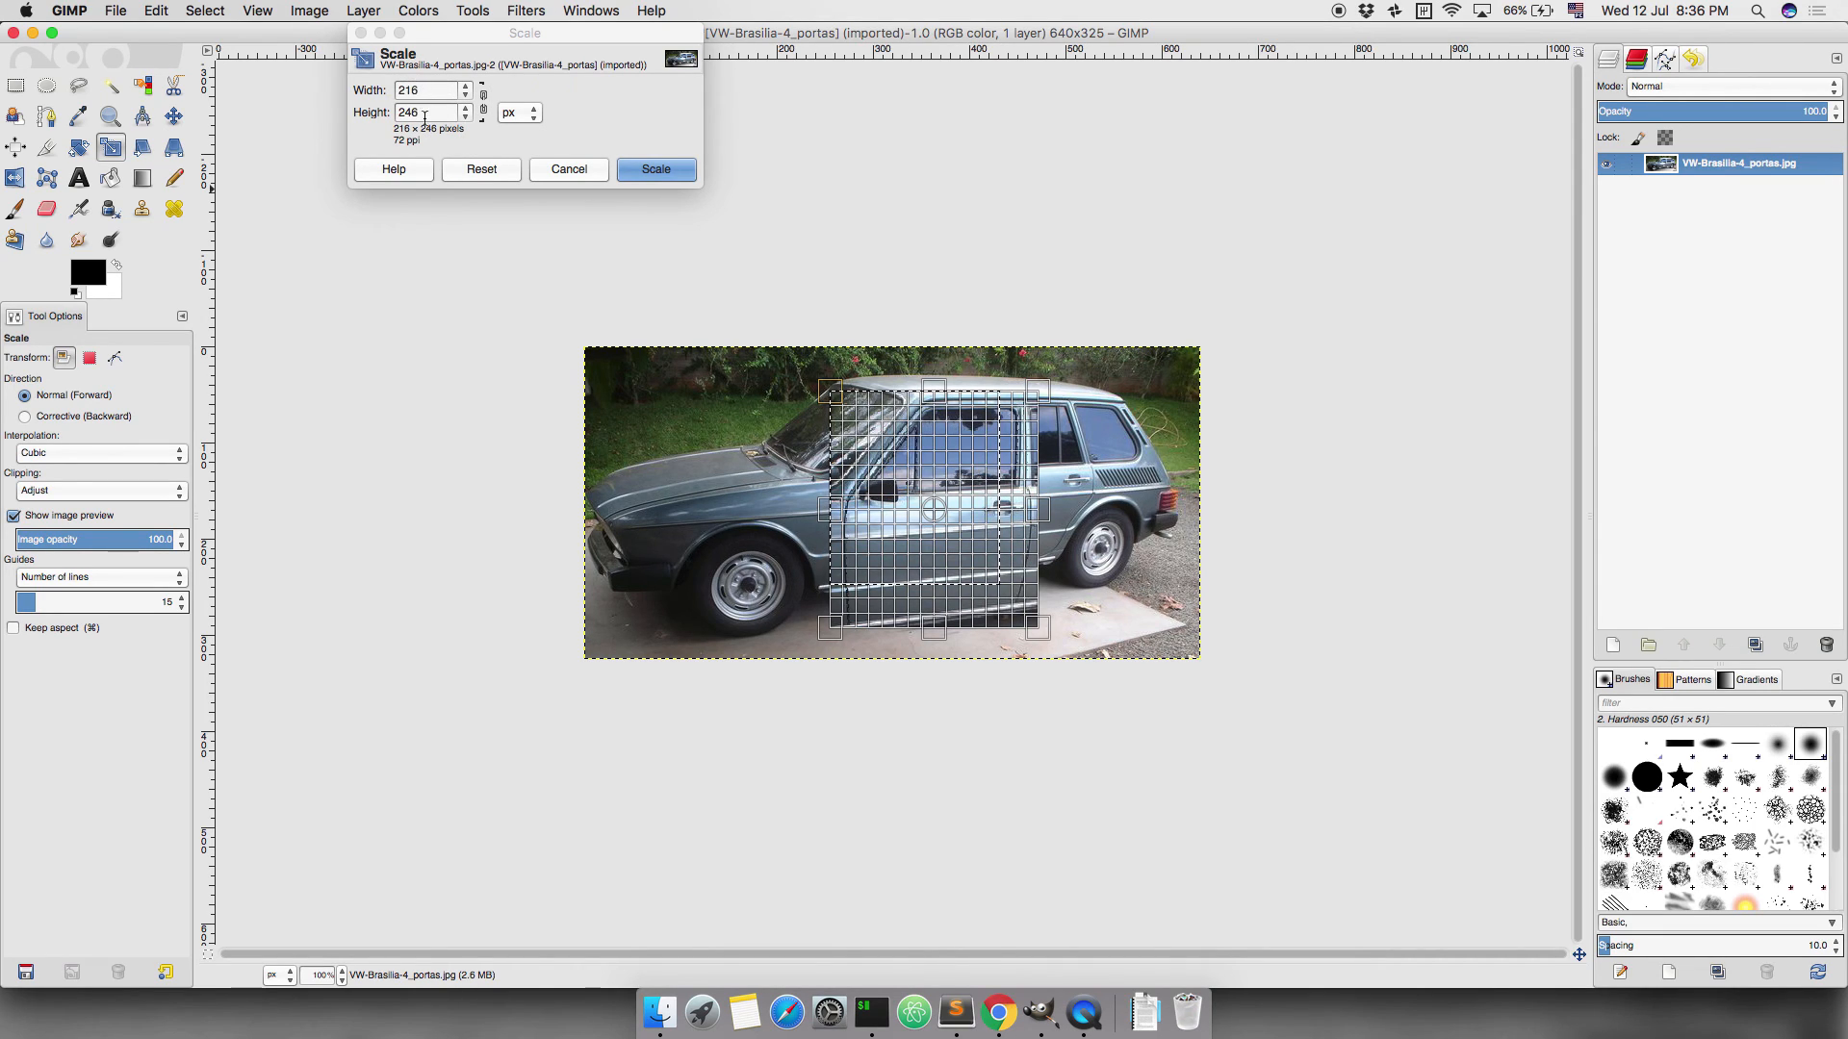
left_click(656, 169)
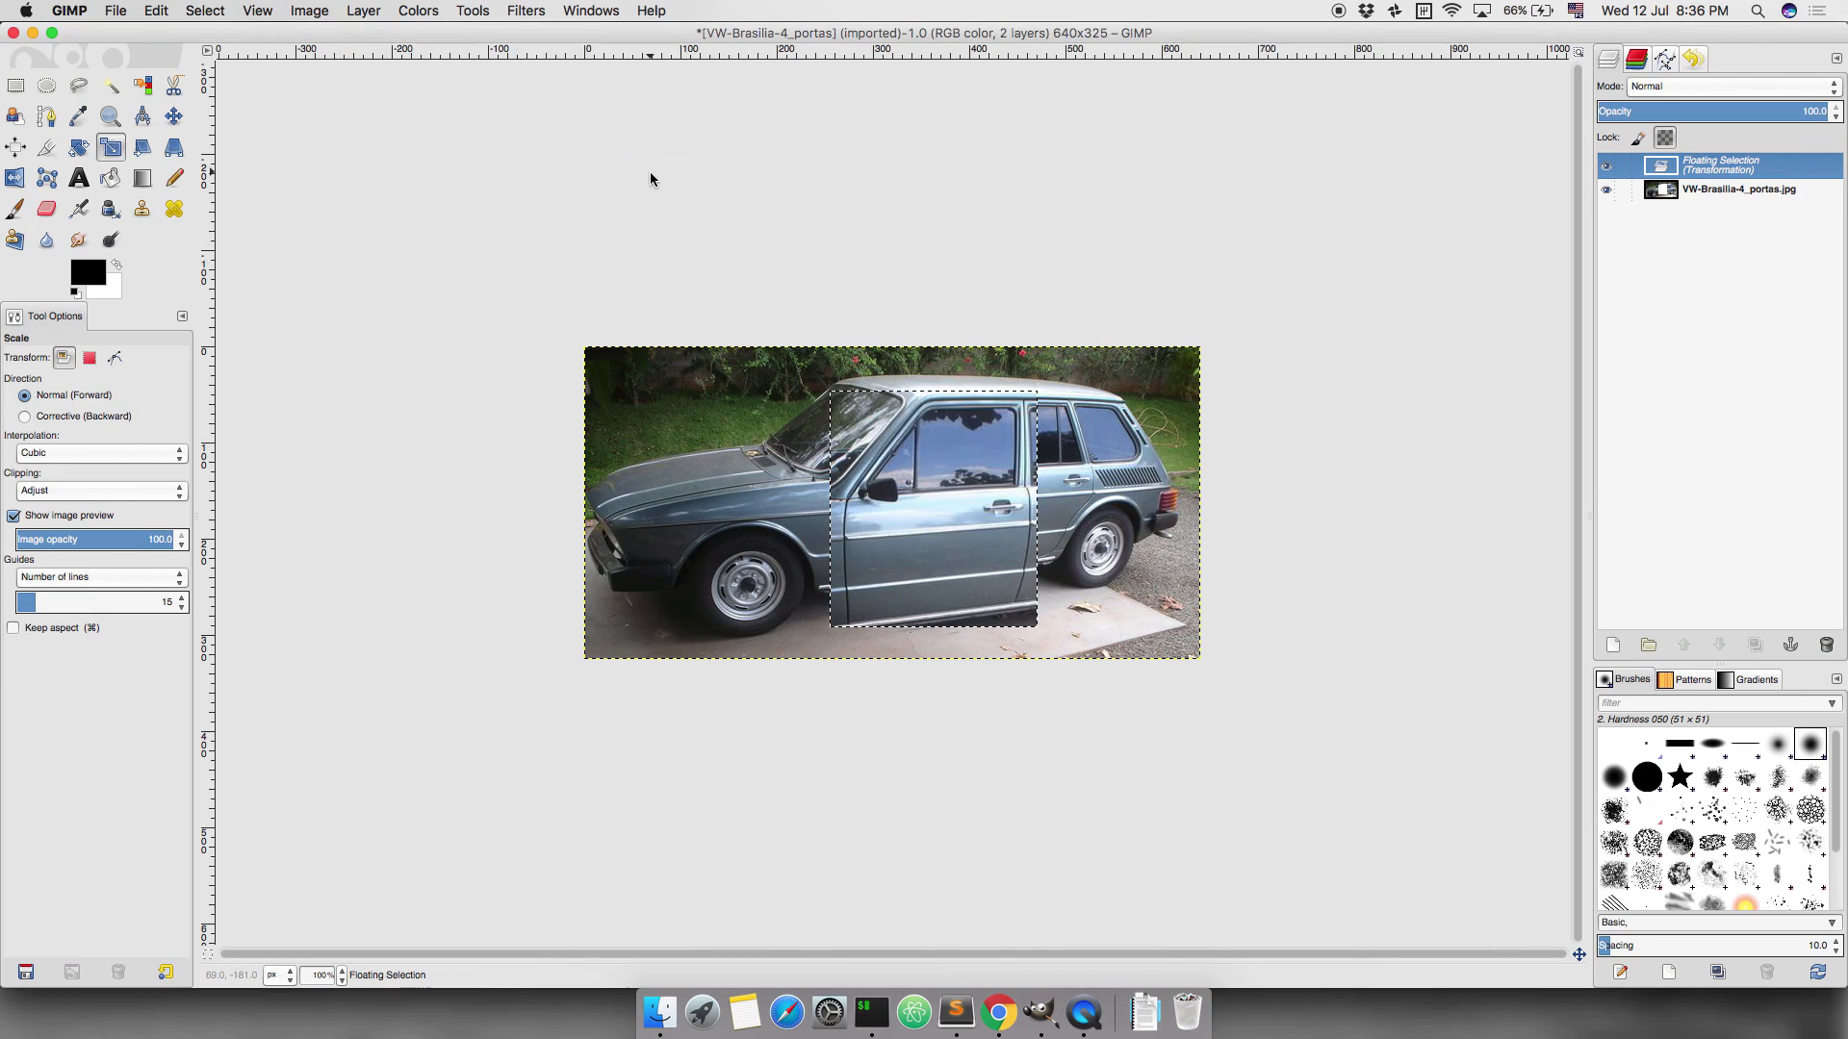
Anchor the scaled floating selection, and undo back to the original photo without the door selection.
key("r")
left_click(1016, 323)
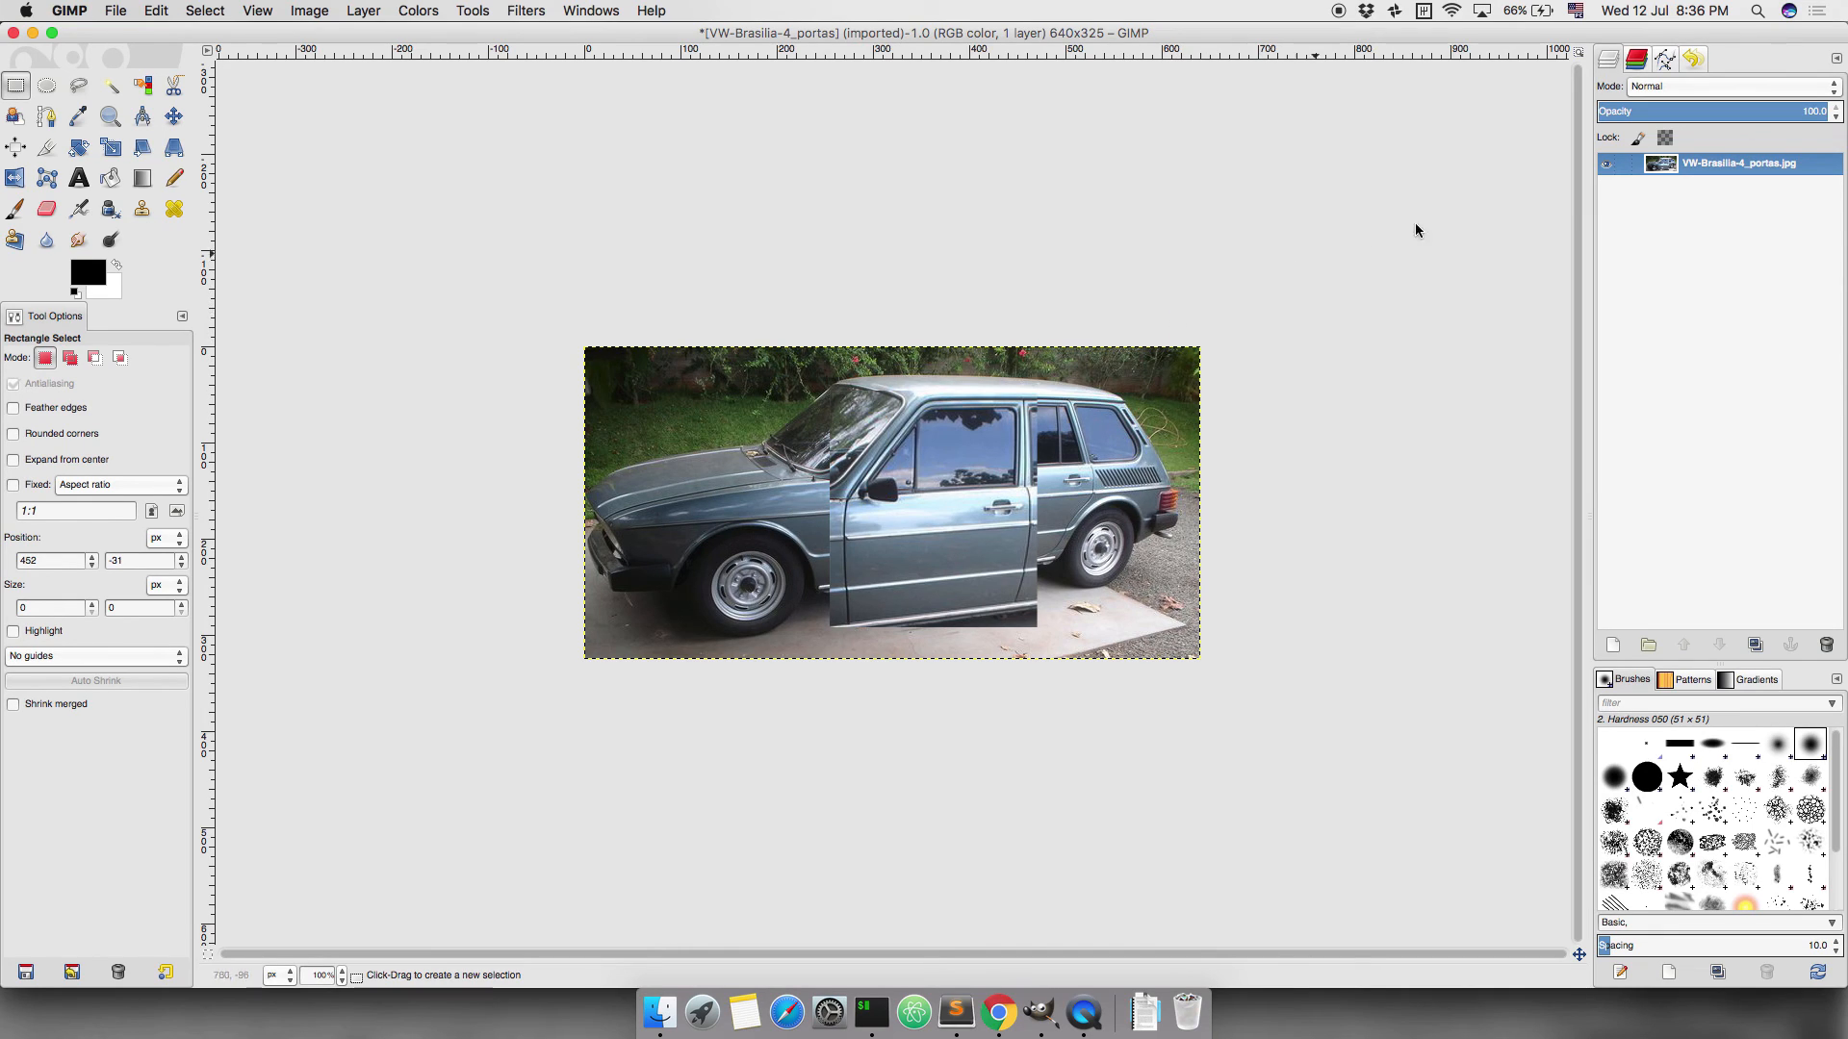
key("ctrl")
key("ctrl+z")
key("ctrl+z")
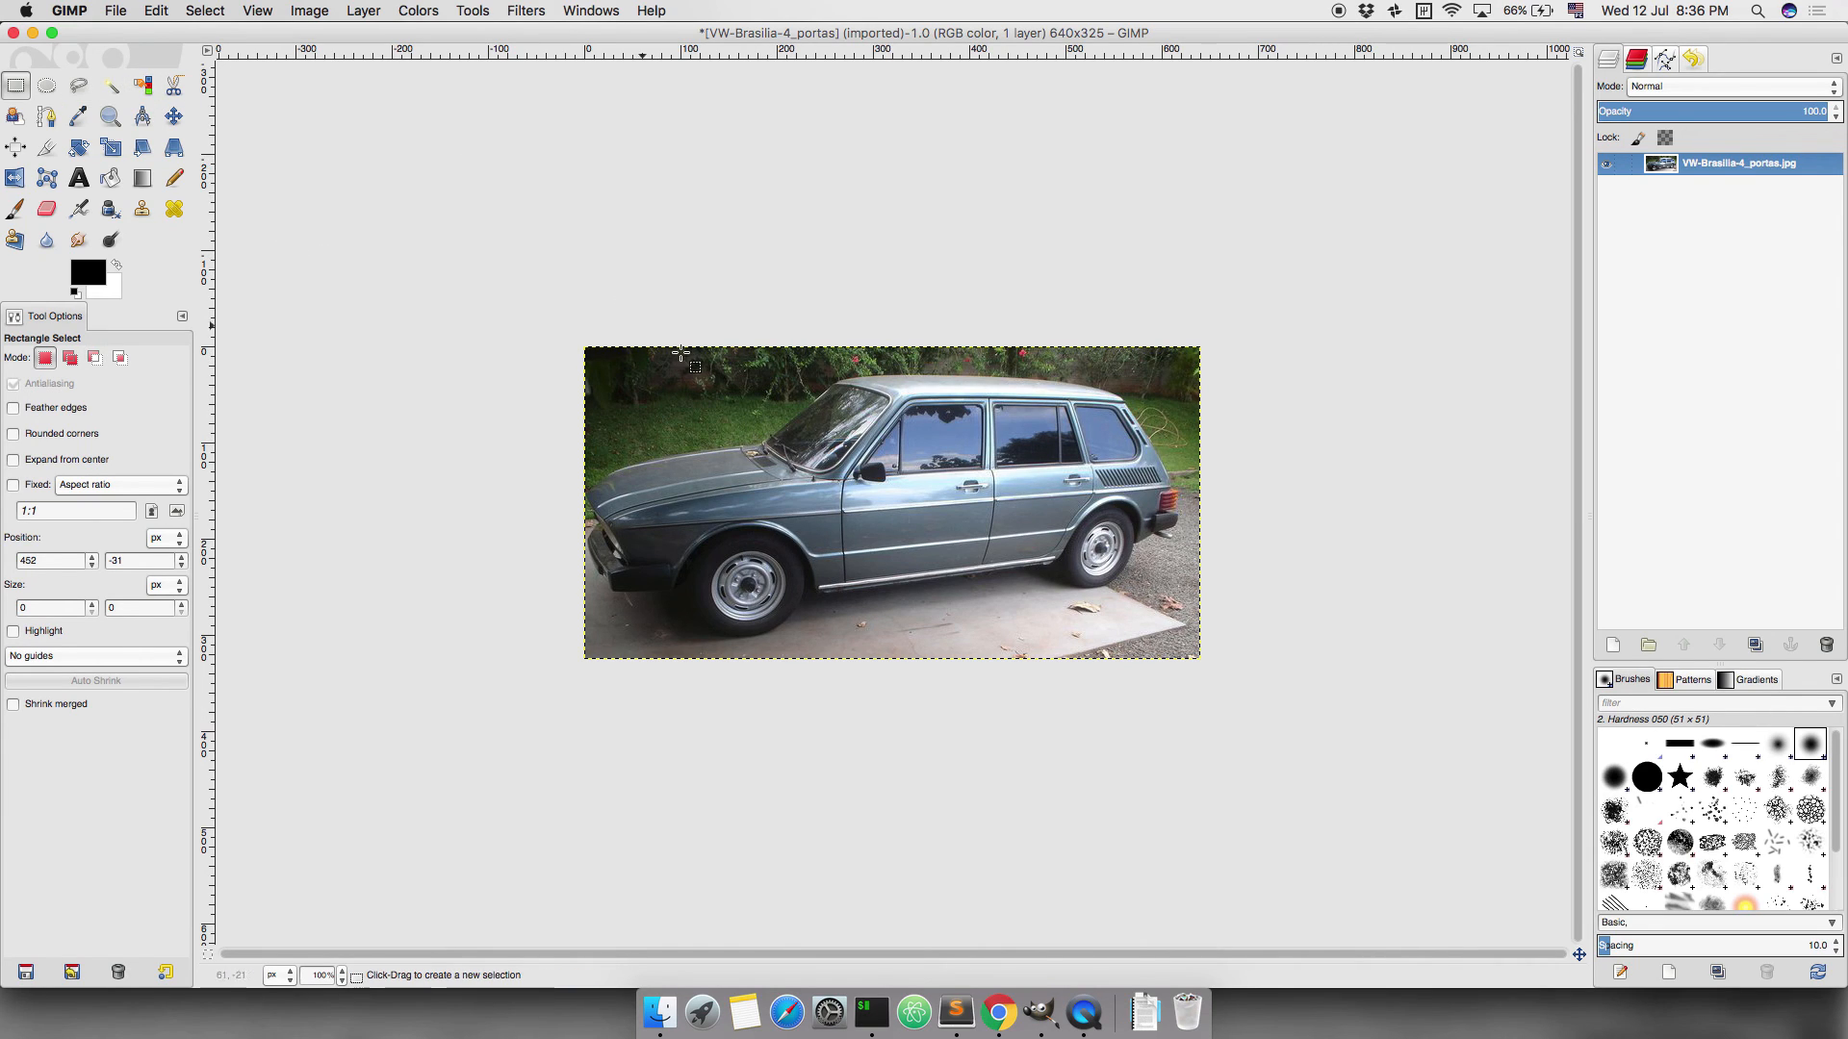
Draw a rectangular selection of about 161 × 192 px around the car's front door.
left_click_drag(834, 399, 989, 582)
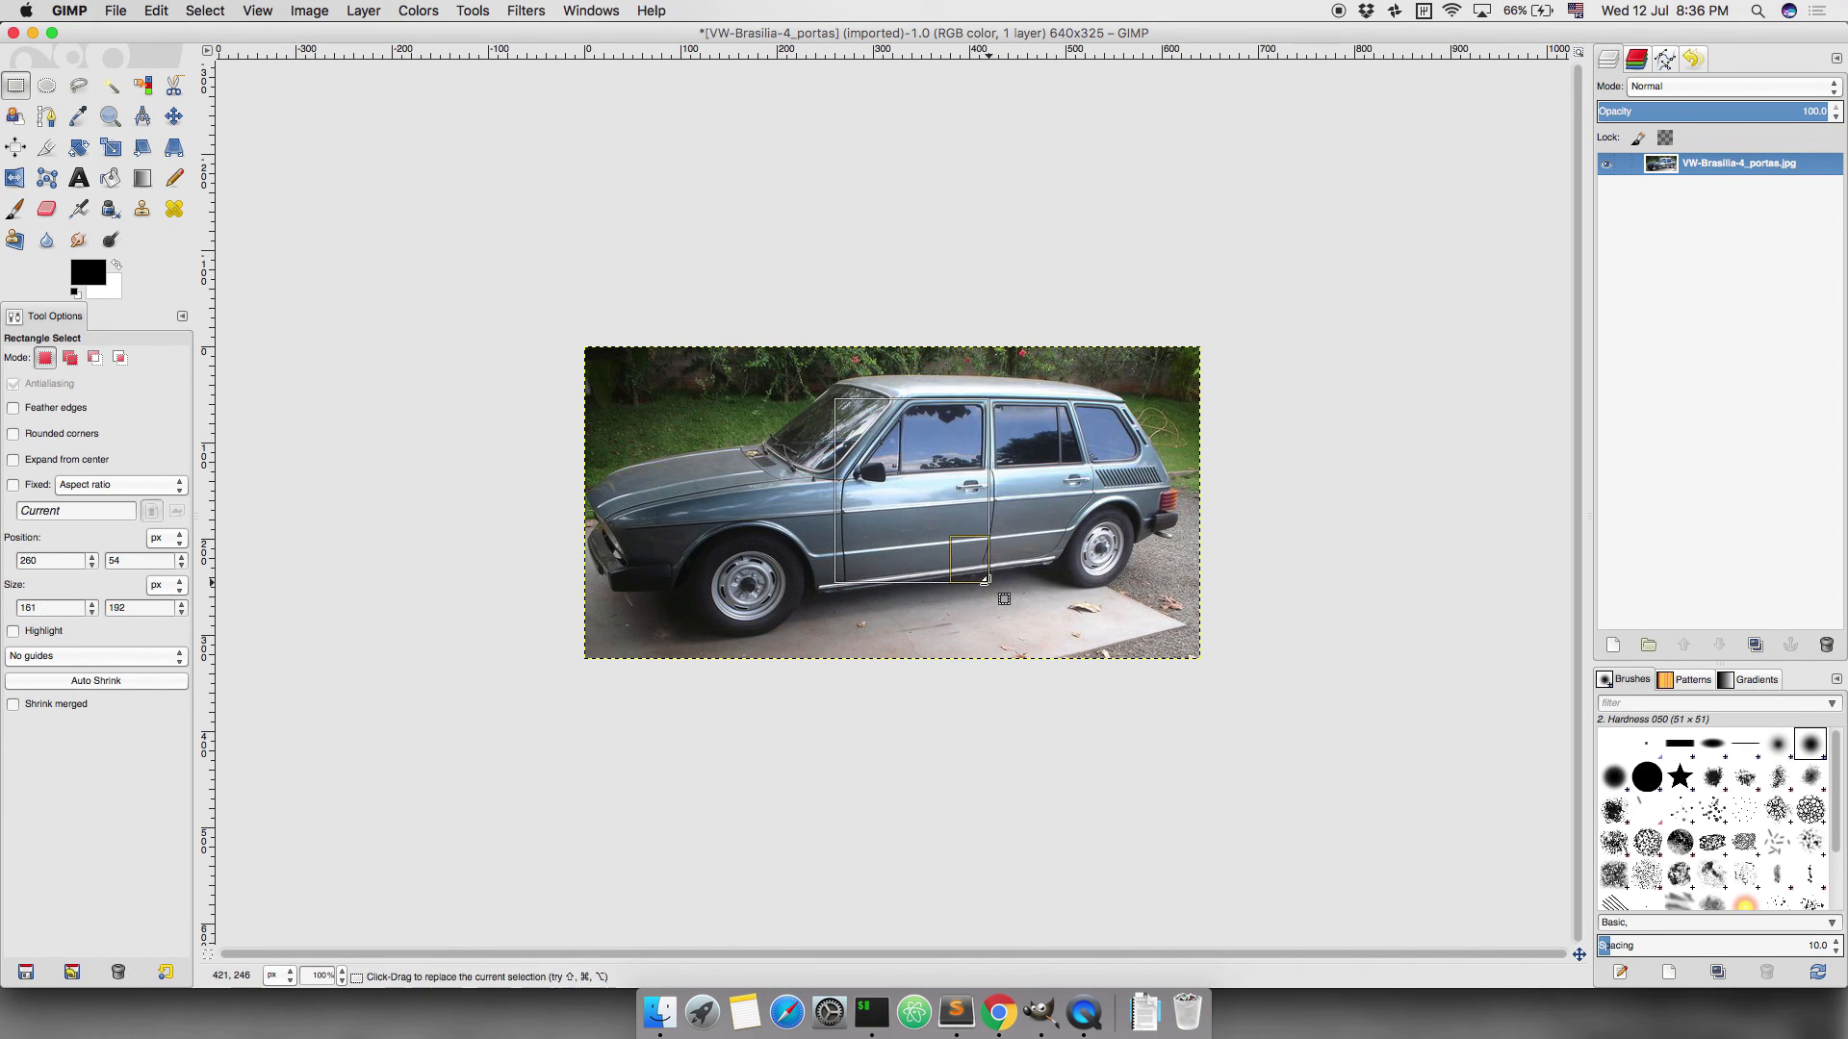
left_click(885, 481)
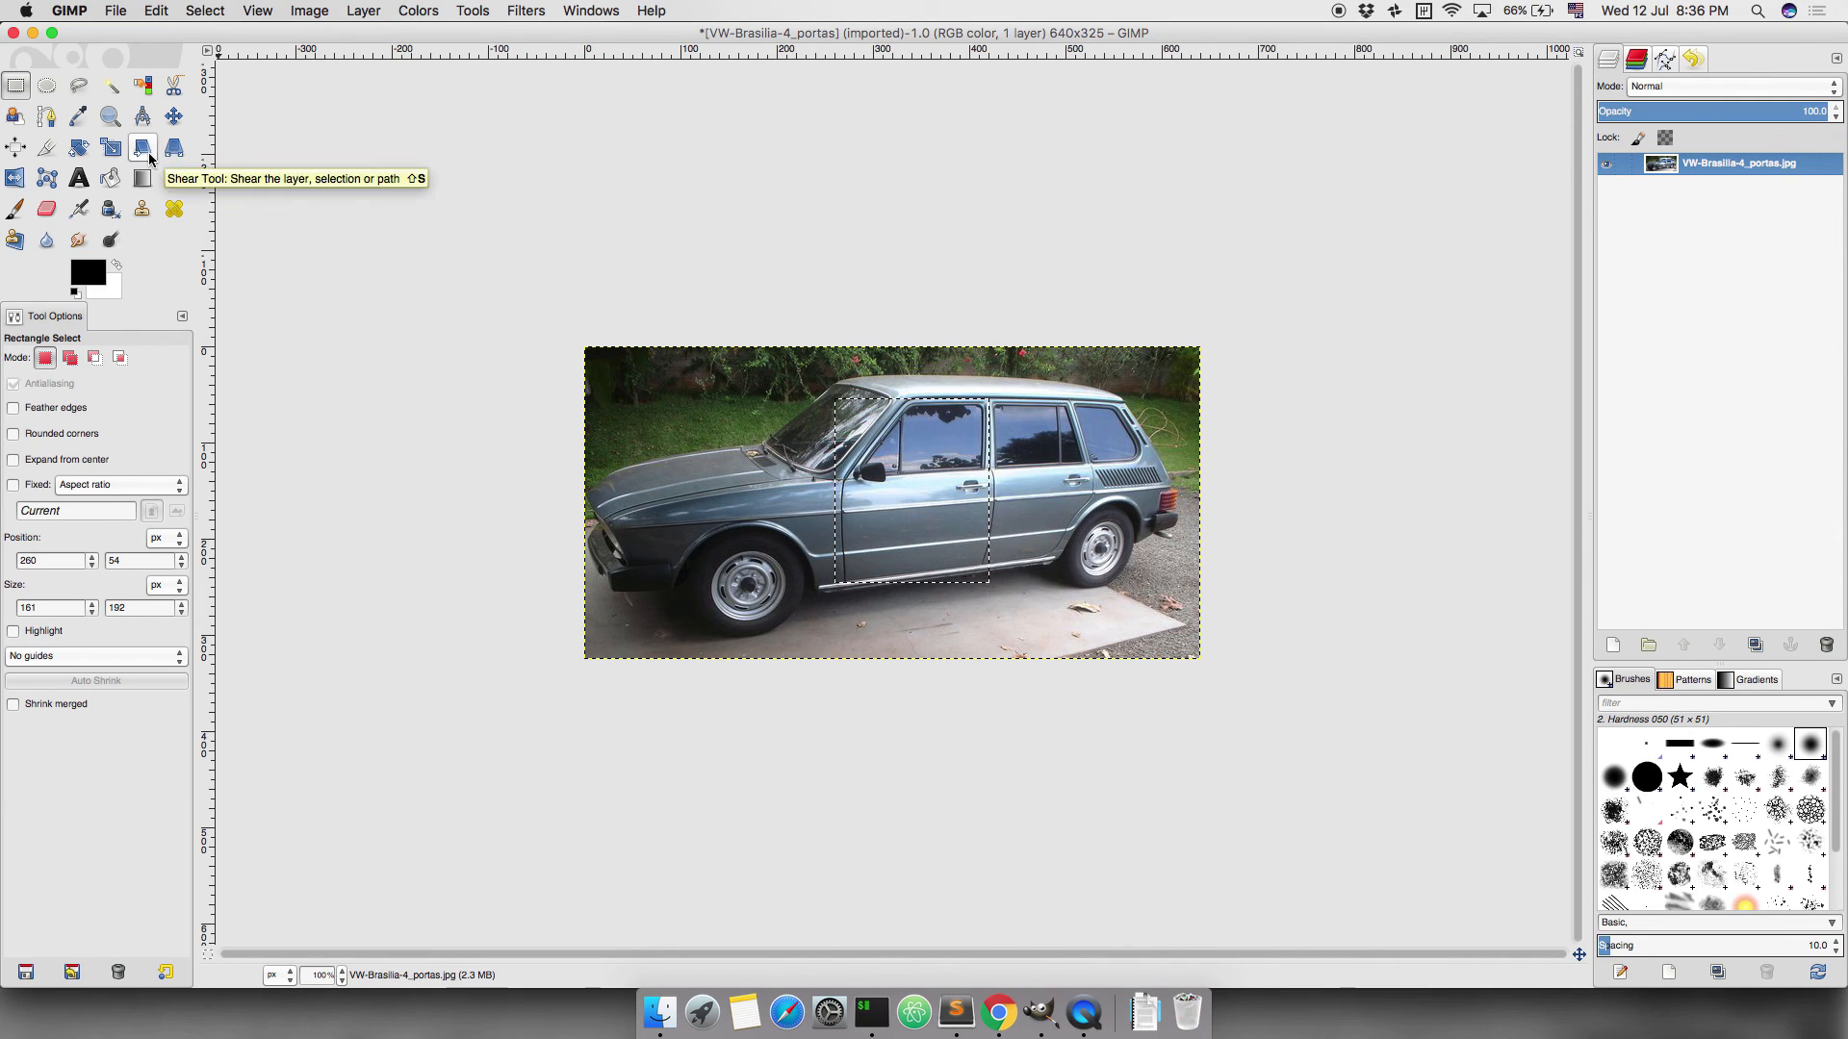
Try shearing the selected door with an X magnitude of 12 and with a Y magnitude of 10, and cancel the shear.
left_click(142, 147)
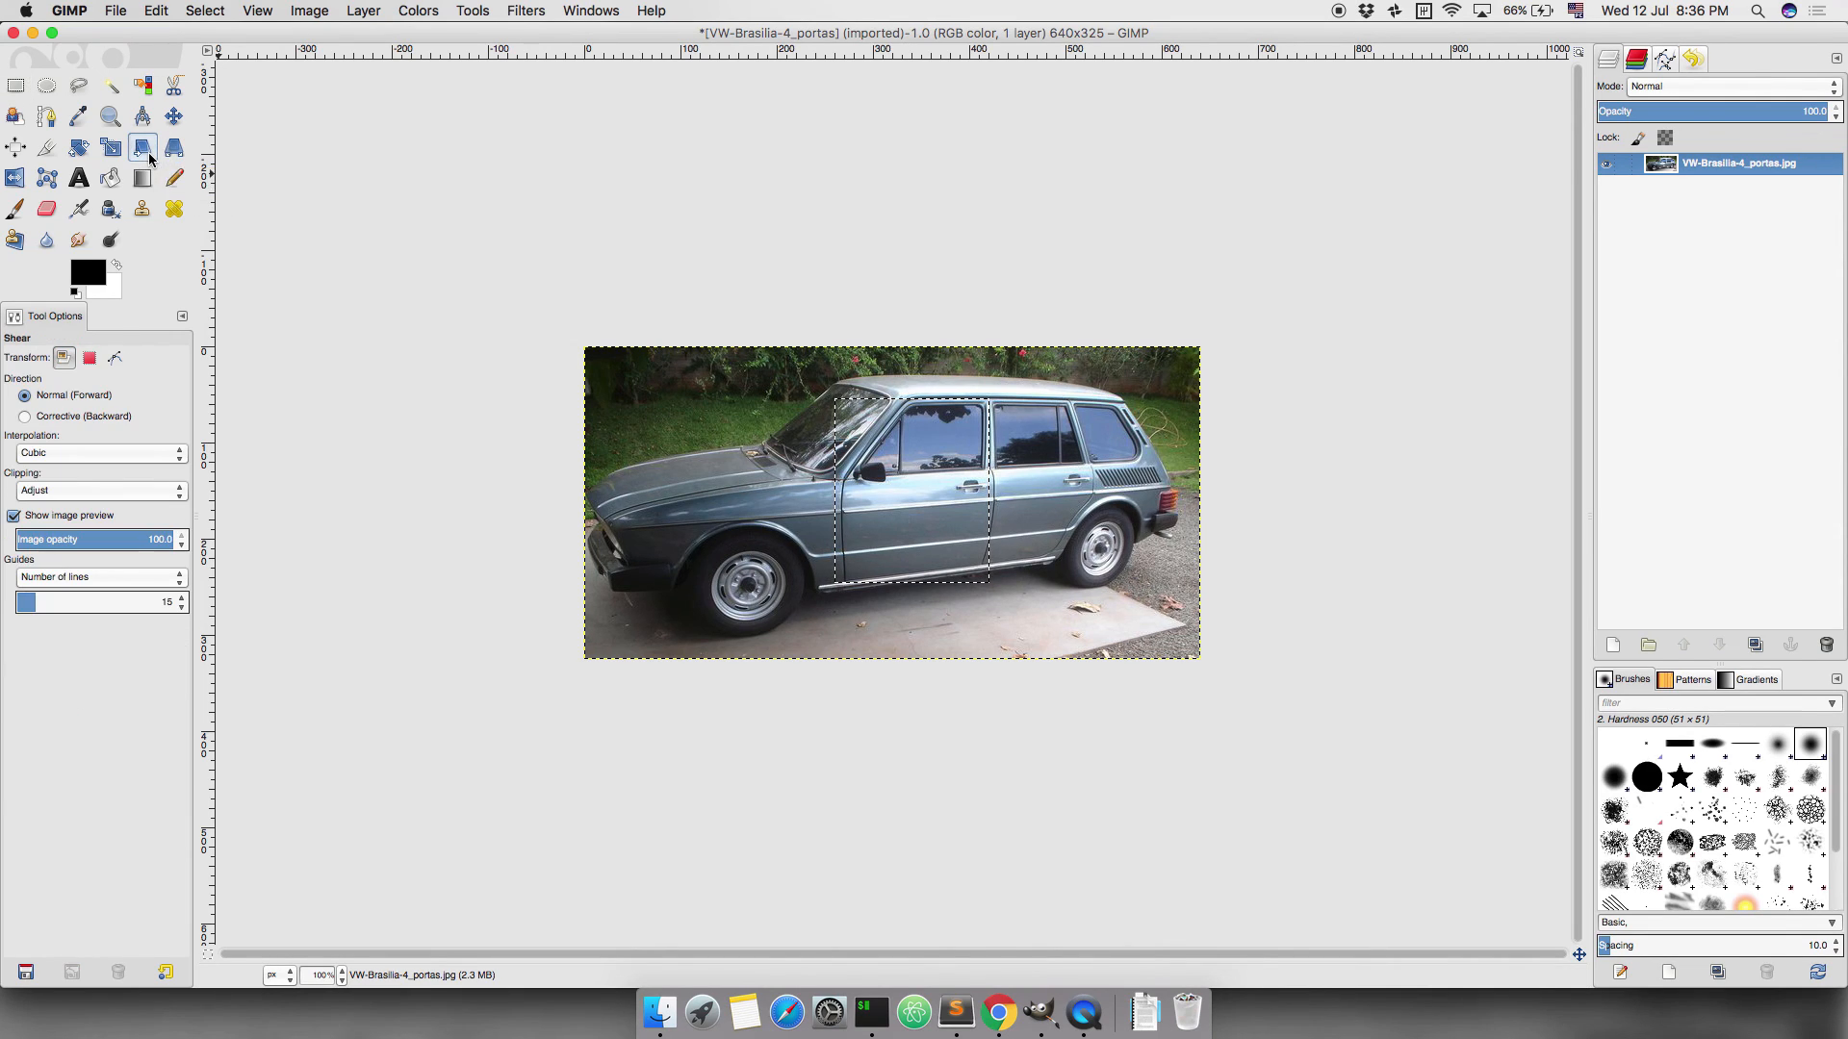
left_click(886, 580)
mouse_move(886, 580)
left_mouse_down()
mouse_move(977, 581)
mouse_move(855, 572)
mouse_move(890, 570)
left_mouse_up()
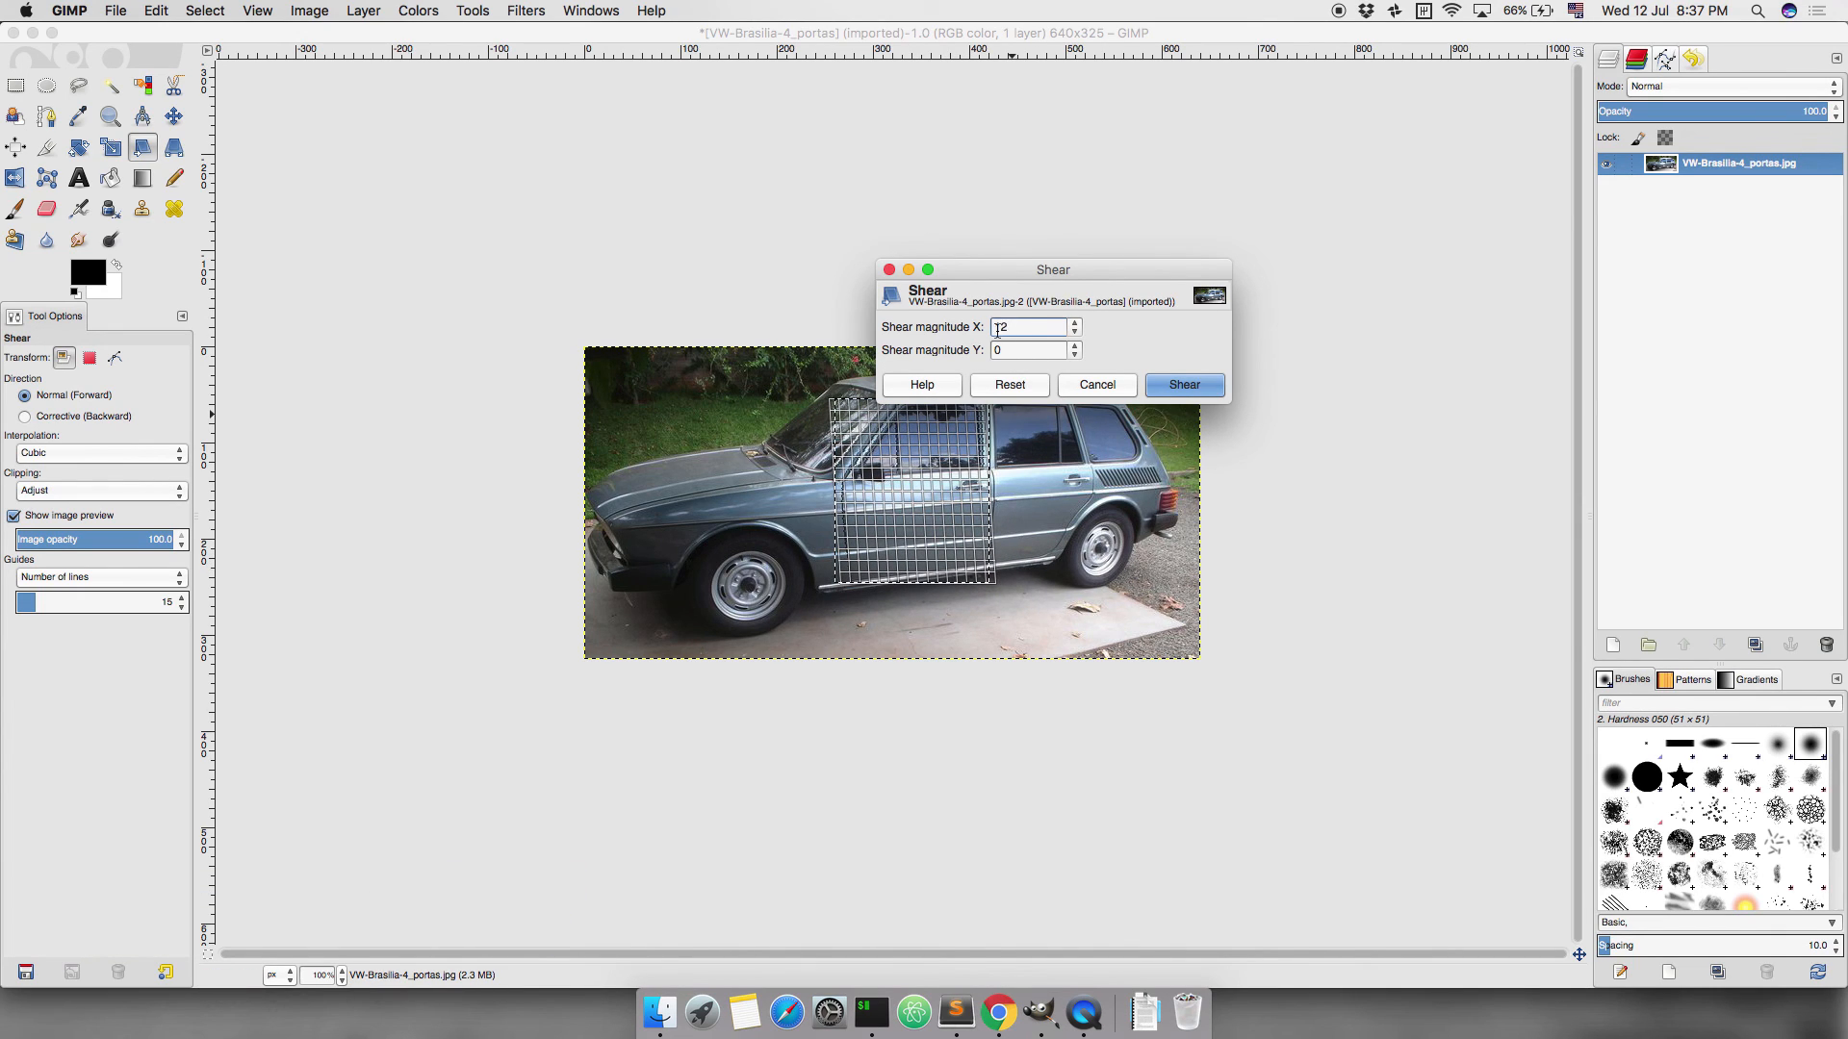
left_click_drag(1044, 299, 1166, 229)
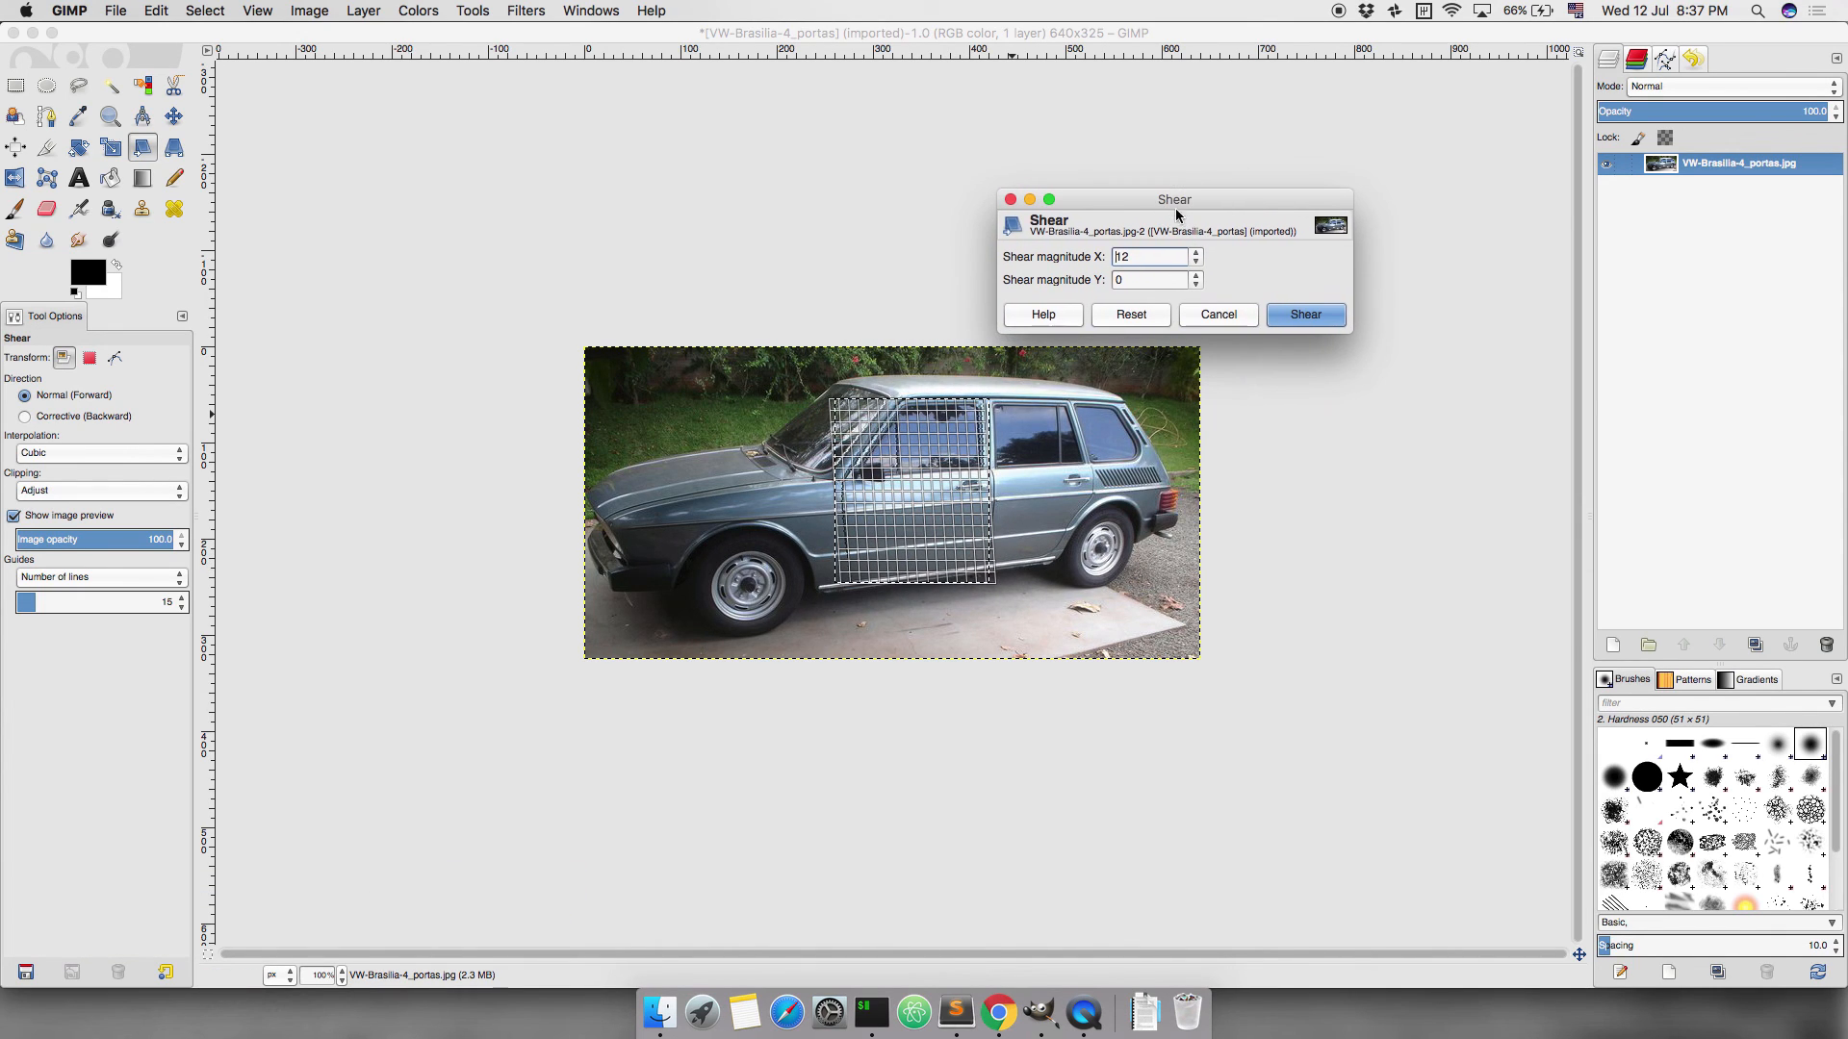
left_click(934, 573)
mouse_move(935, 572)
left_mouse_down()
mouse_move(901, 568)
mouse_move(932, 569)
left_mouse_up()
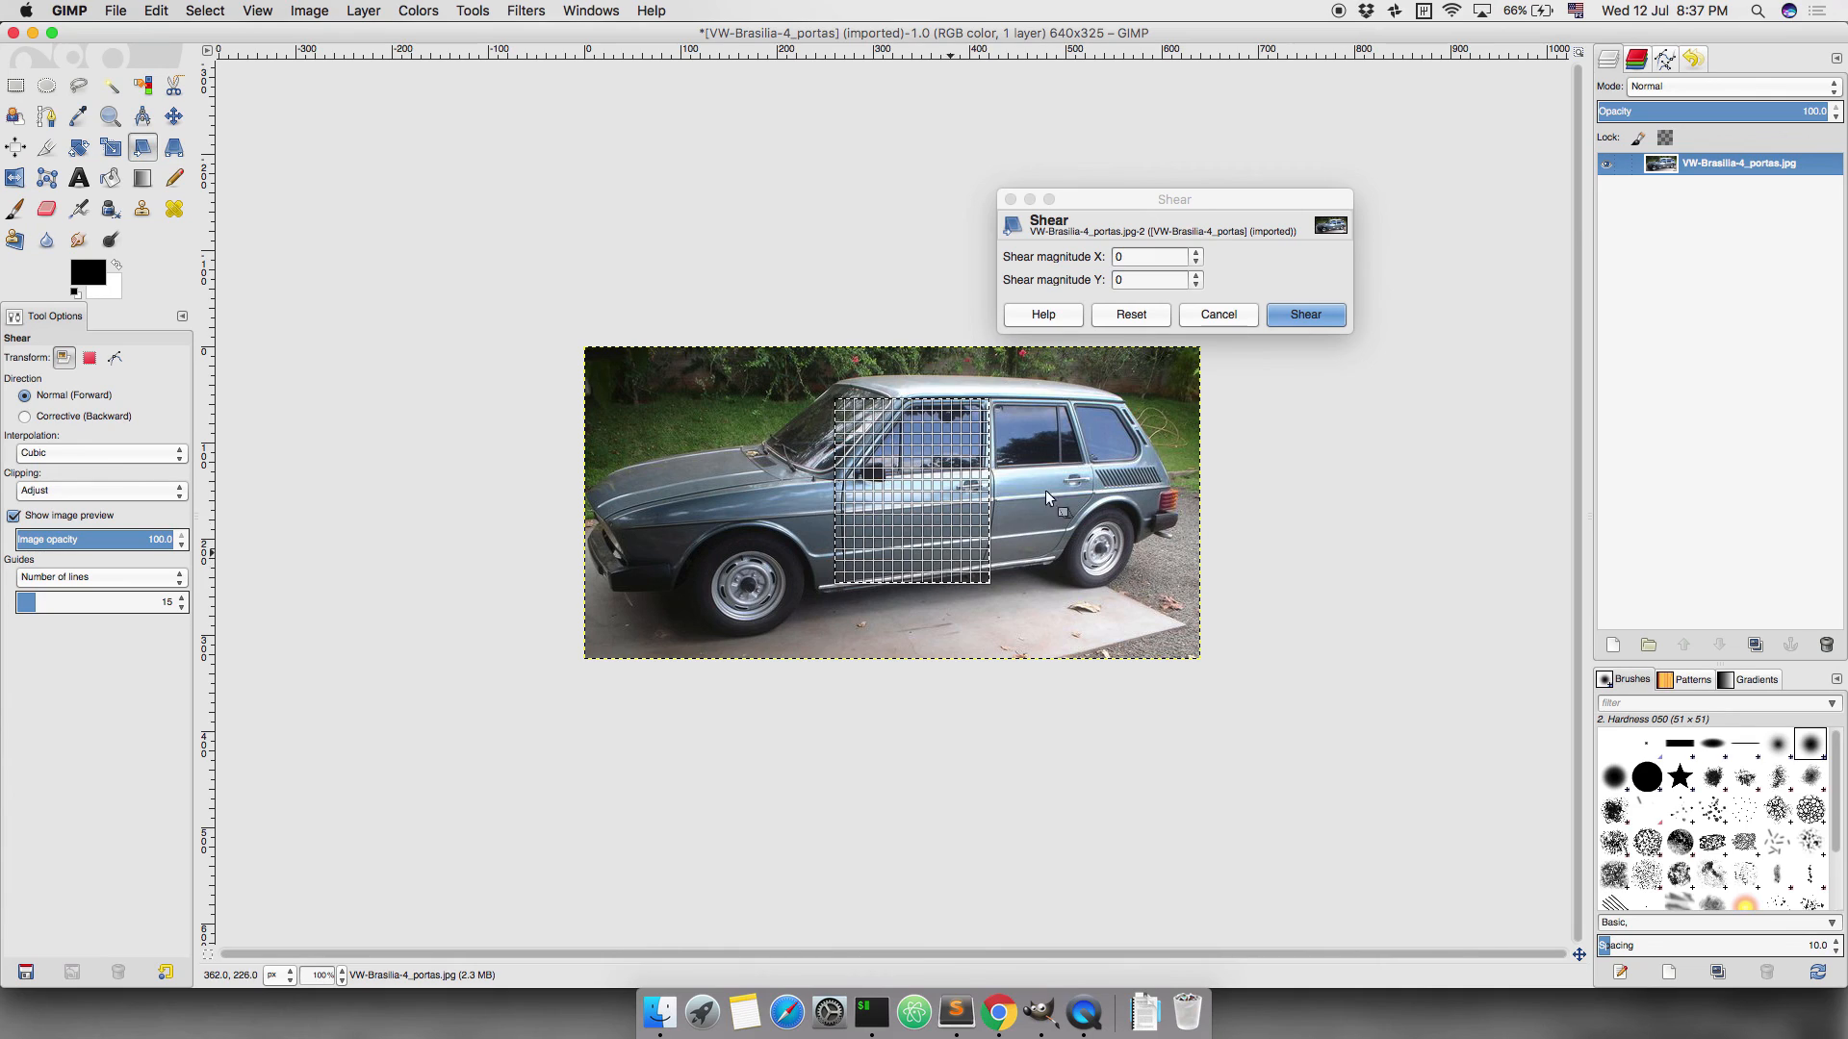
left_click(1195, 279)
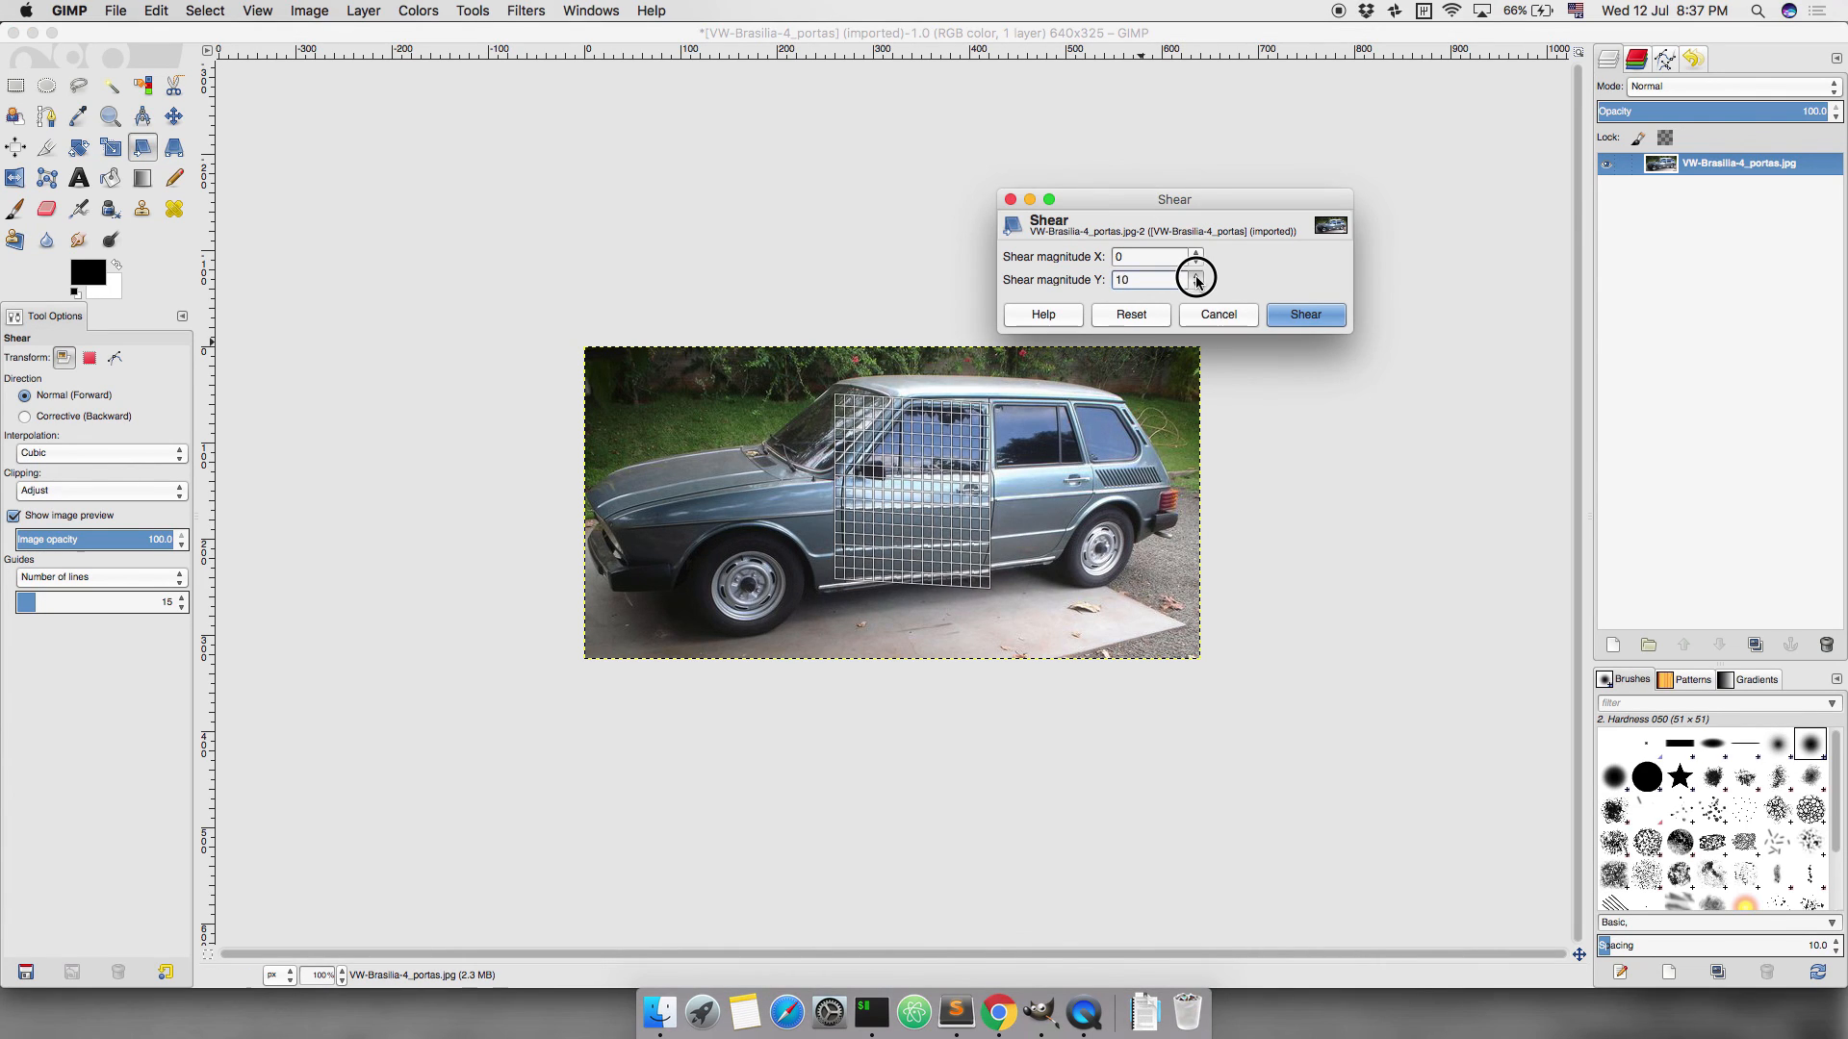
left_click_drag(1196, 280, 1196, 294)
left_click(1216, 314)
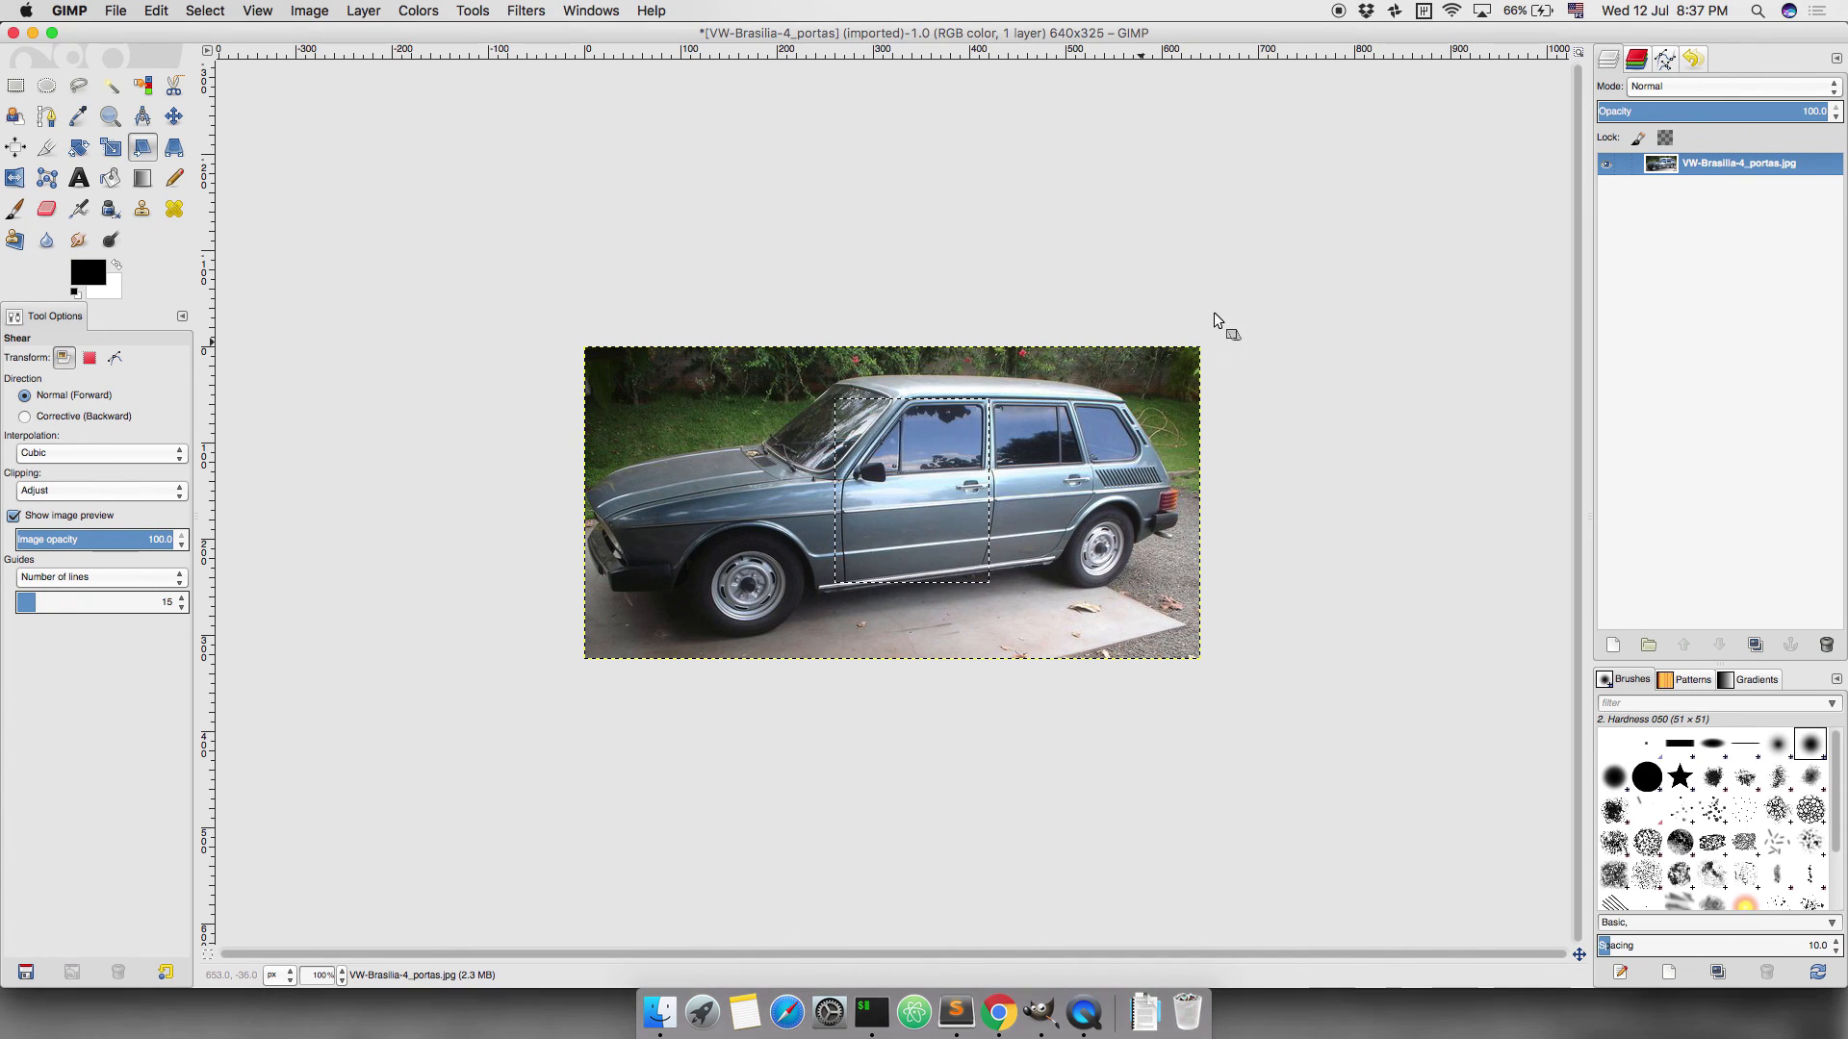
Try a perspective transform on the selected front door by moving all four corners, and cancel it.
left_click(179, 149)
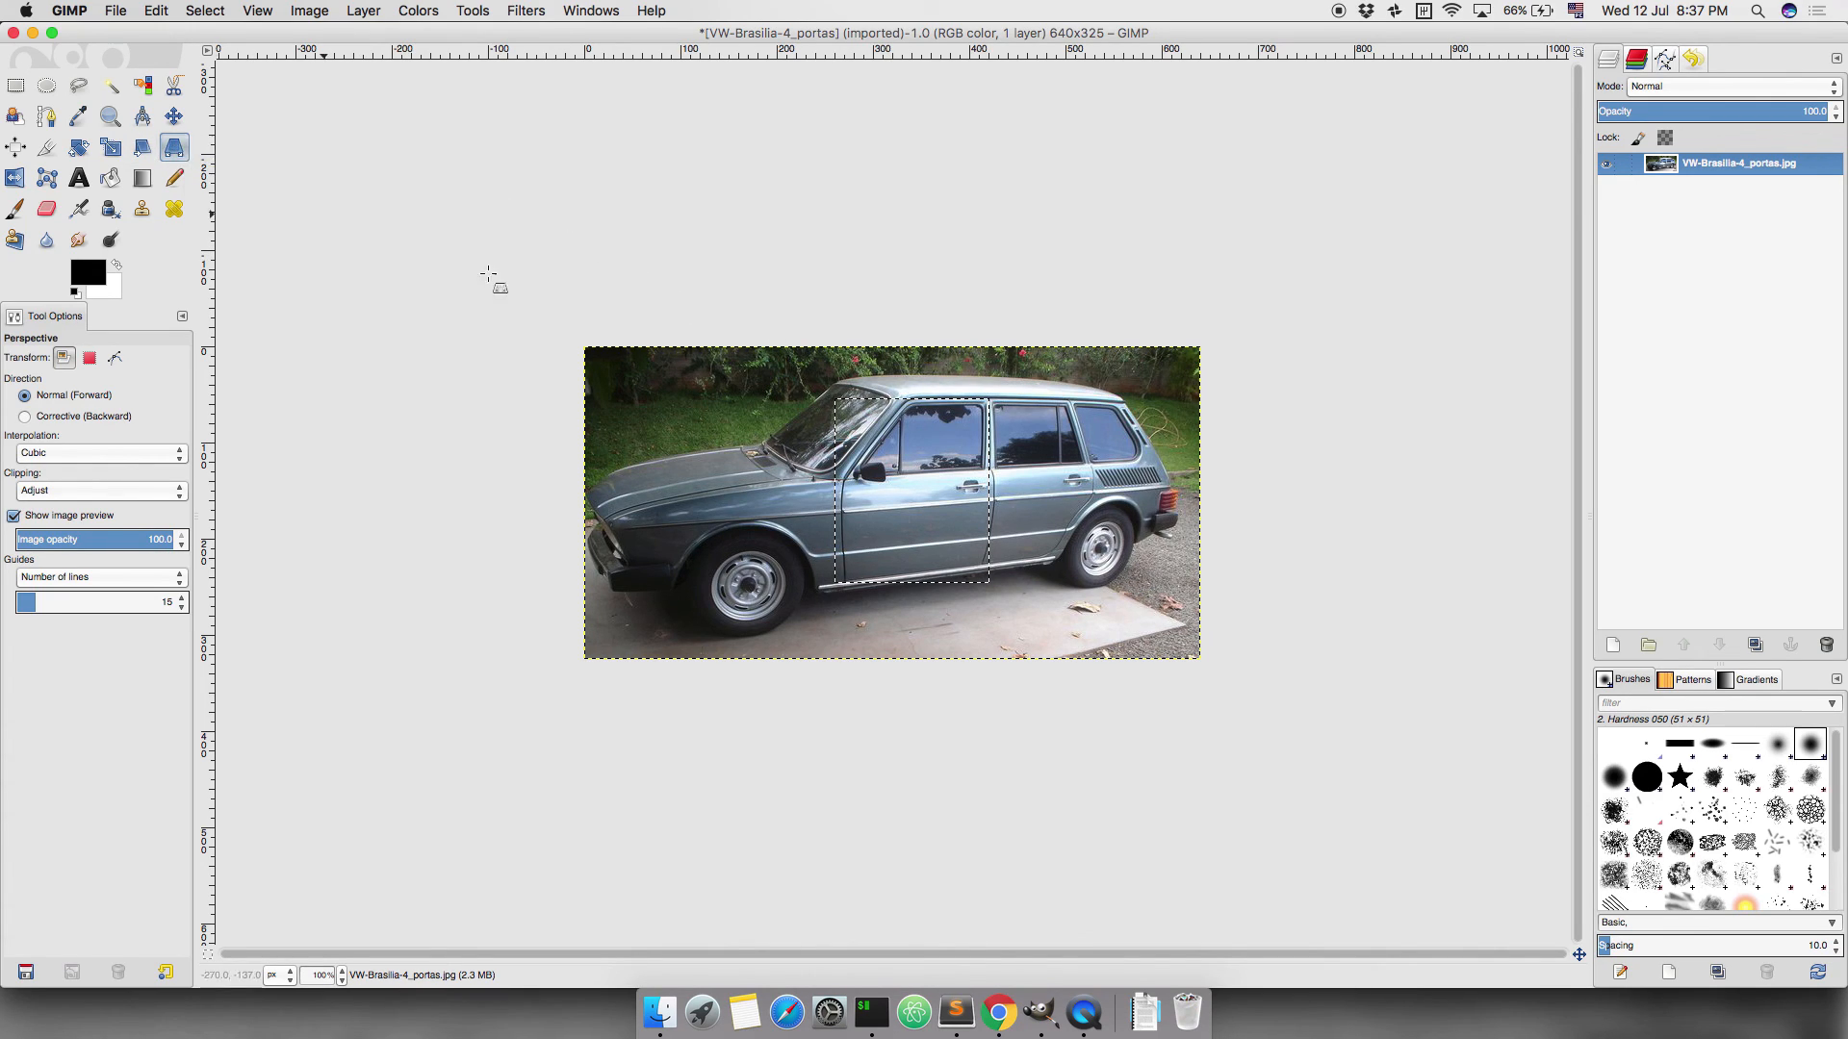
left_click(896, 511)
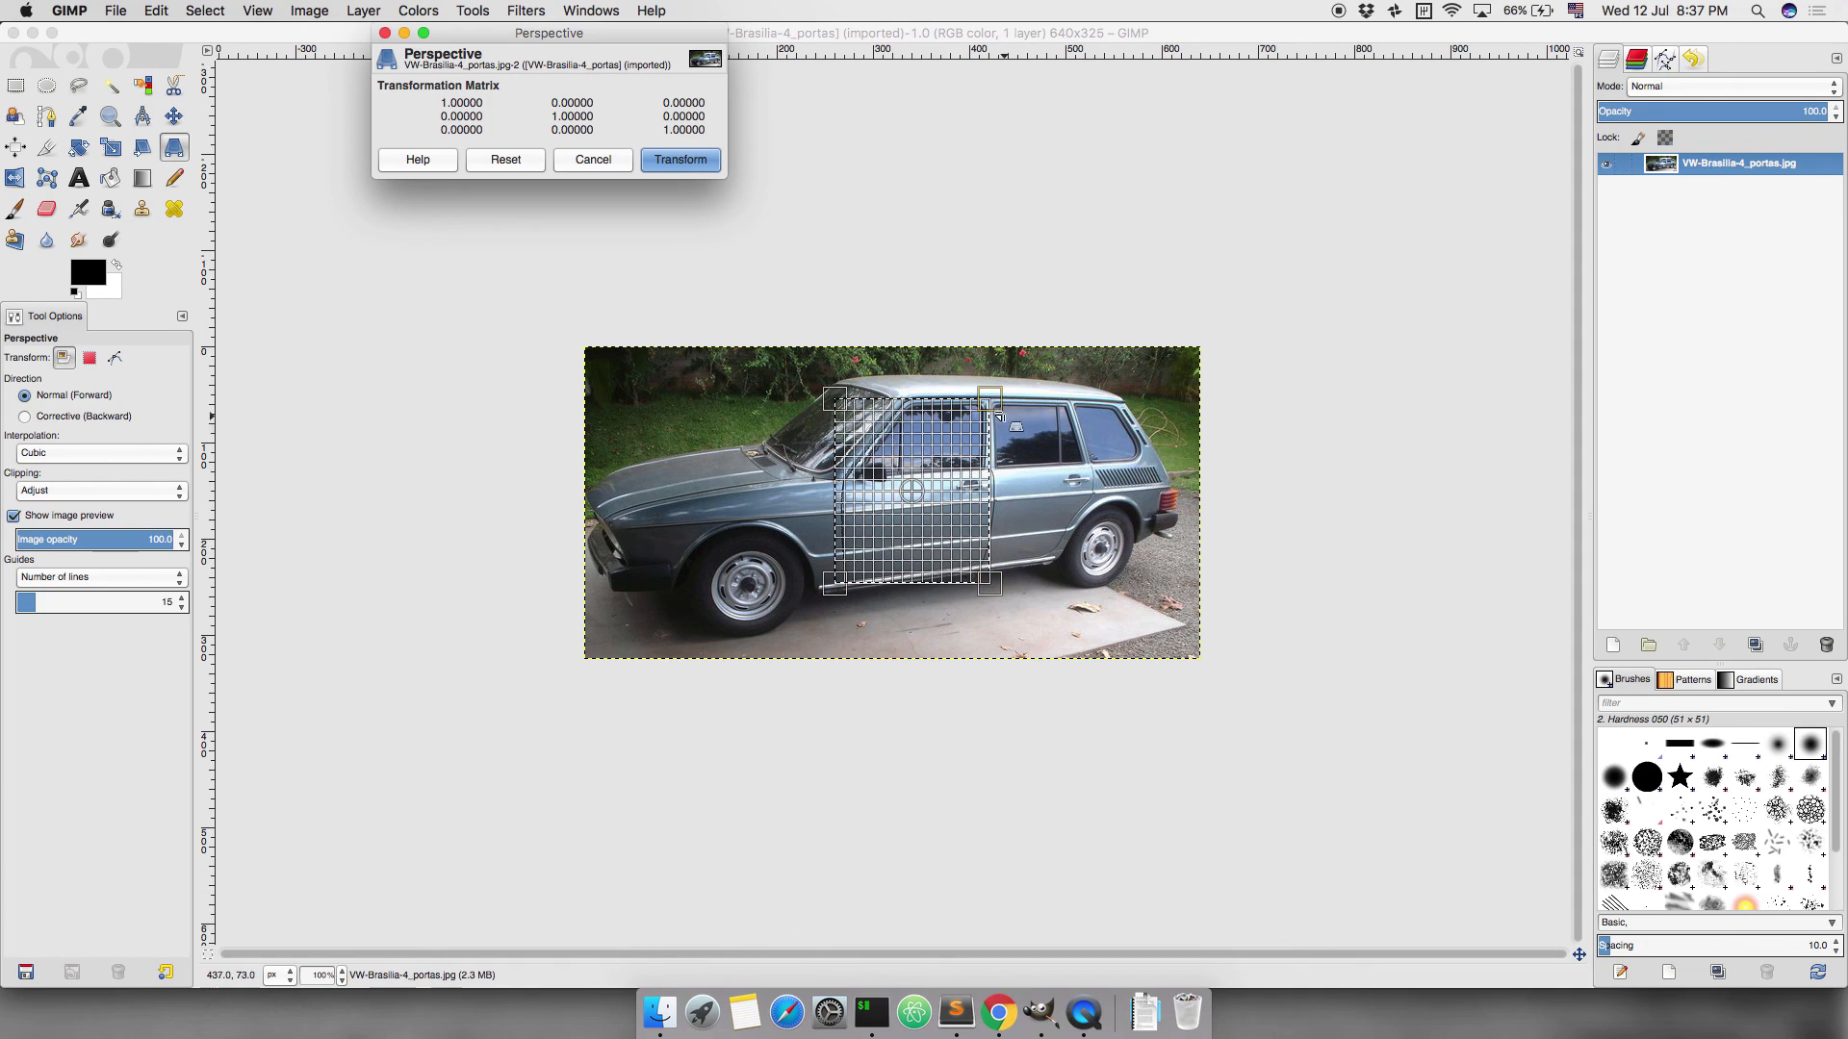
left_click_drag(989, 584, 1061, 622)
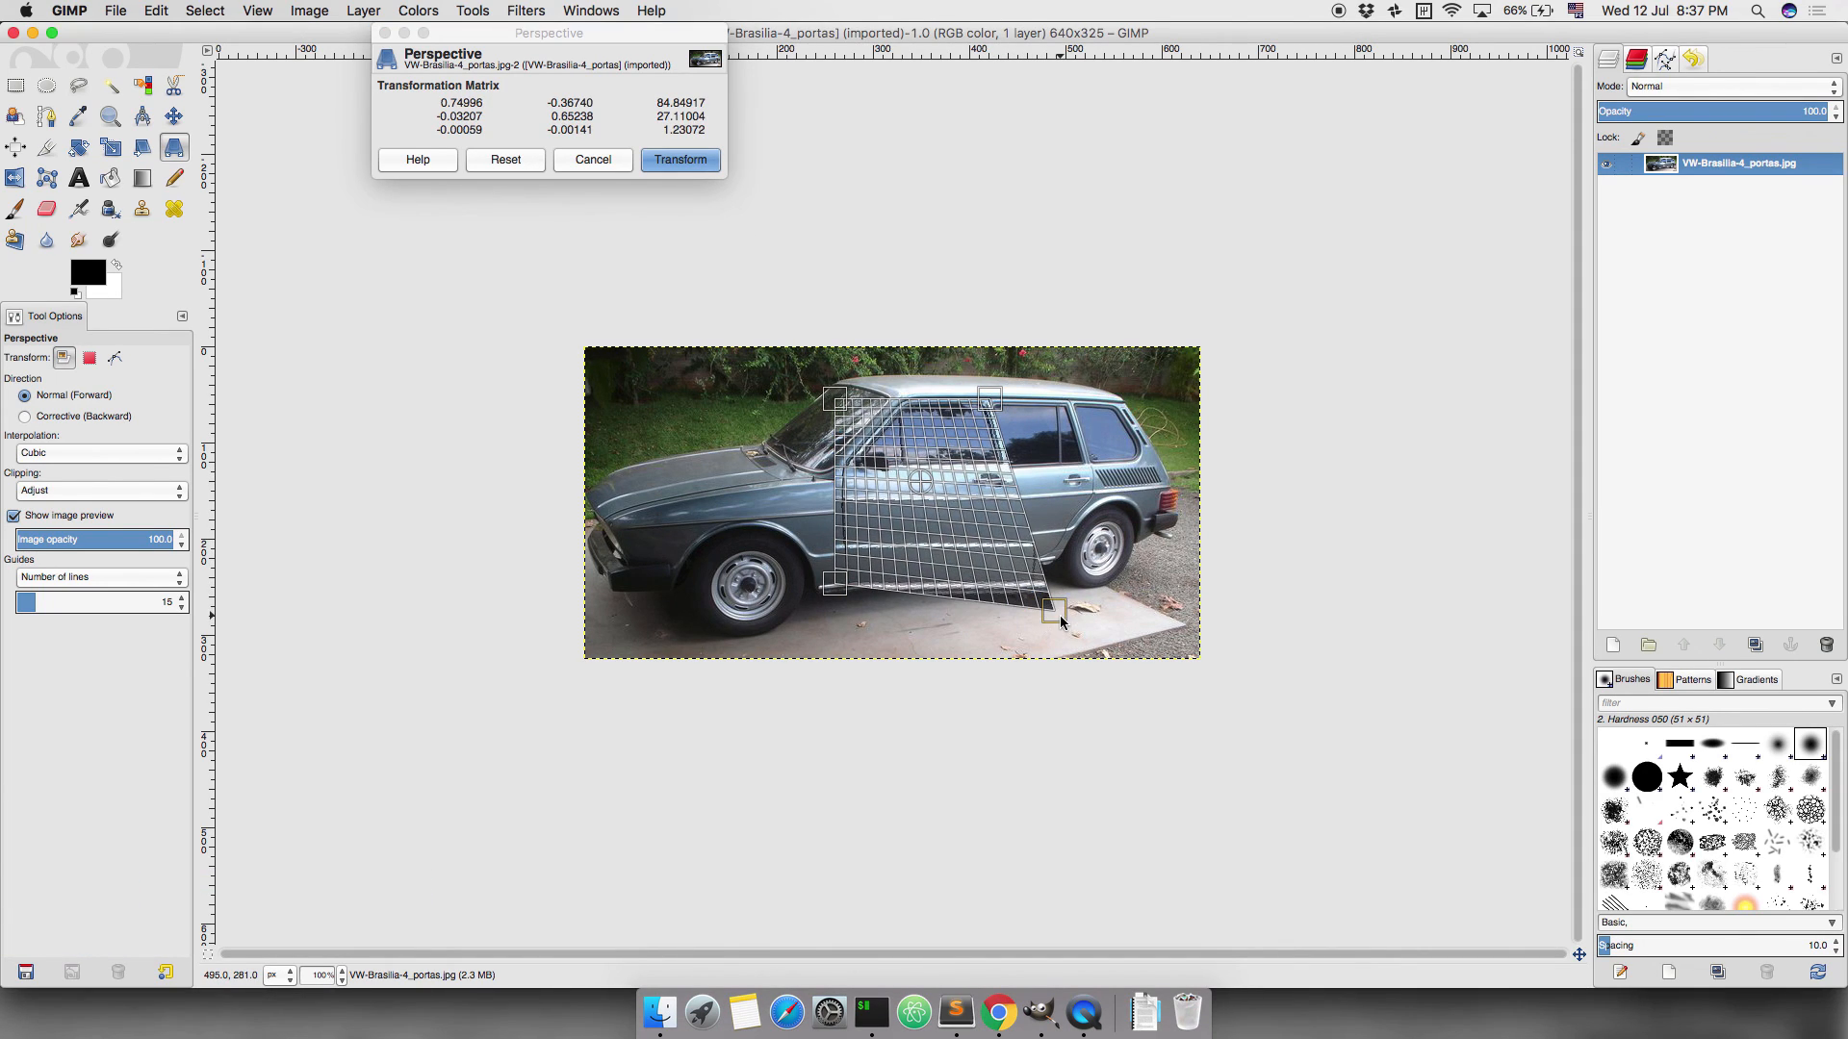
left_click_drag(834, 398, 865, 424)
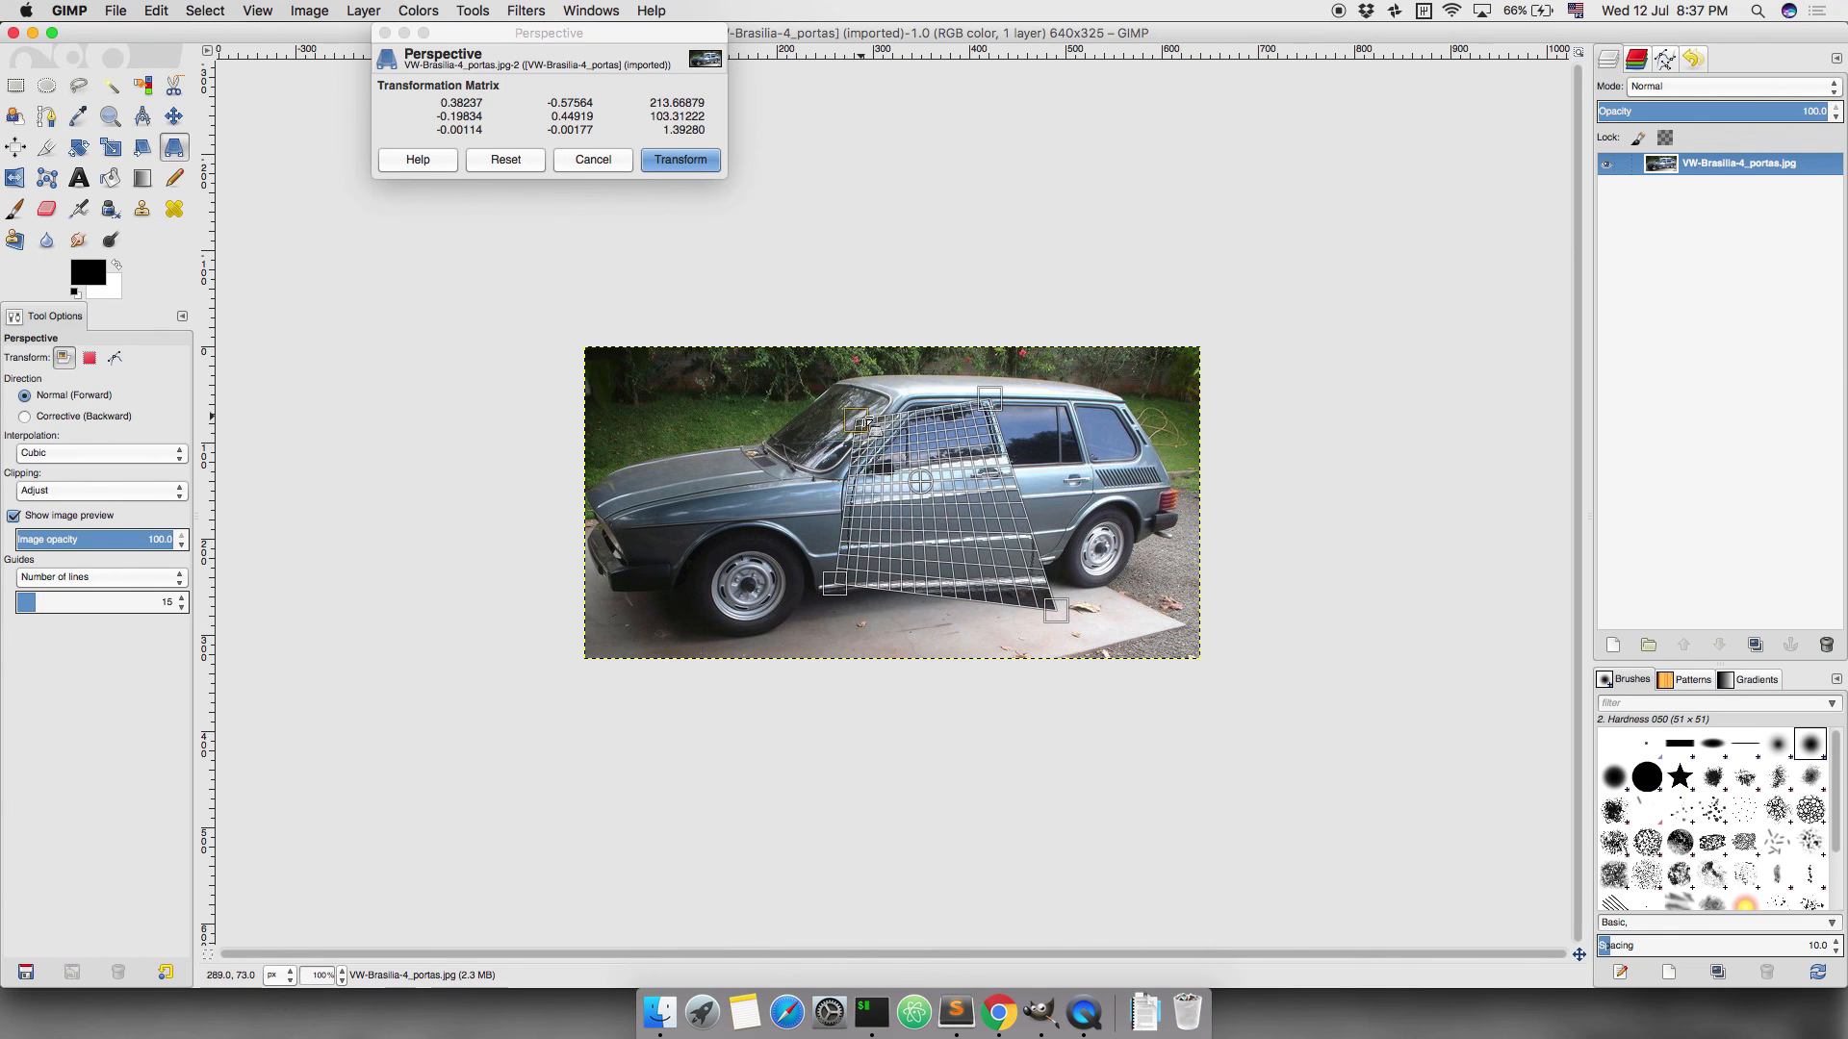
left_click_drag(990, 395, 1054, 367)
mouse_move(840, 586)
left_mouse_down()
mouse_move(868, 556)
mouse_move(809, 582)
left_mouse_up()
left_click(610, 159)
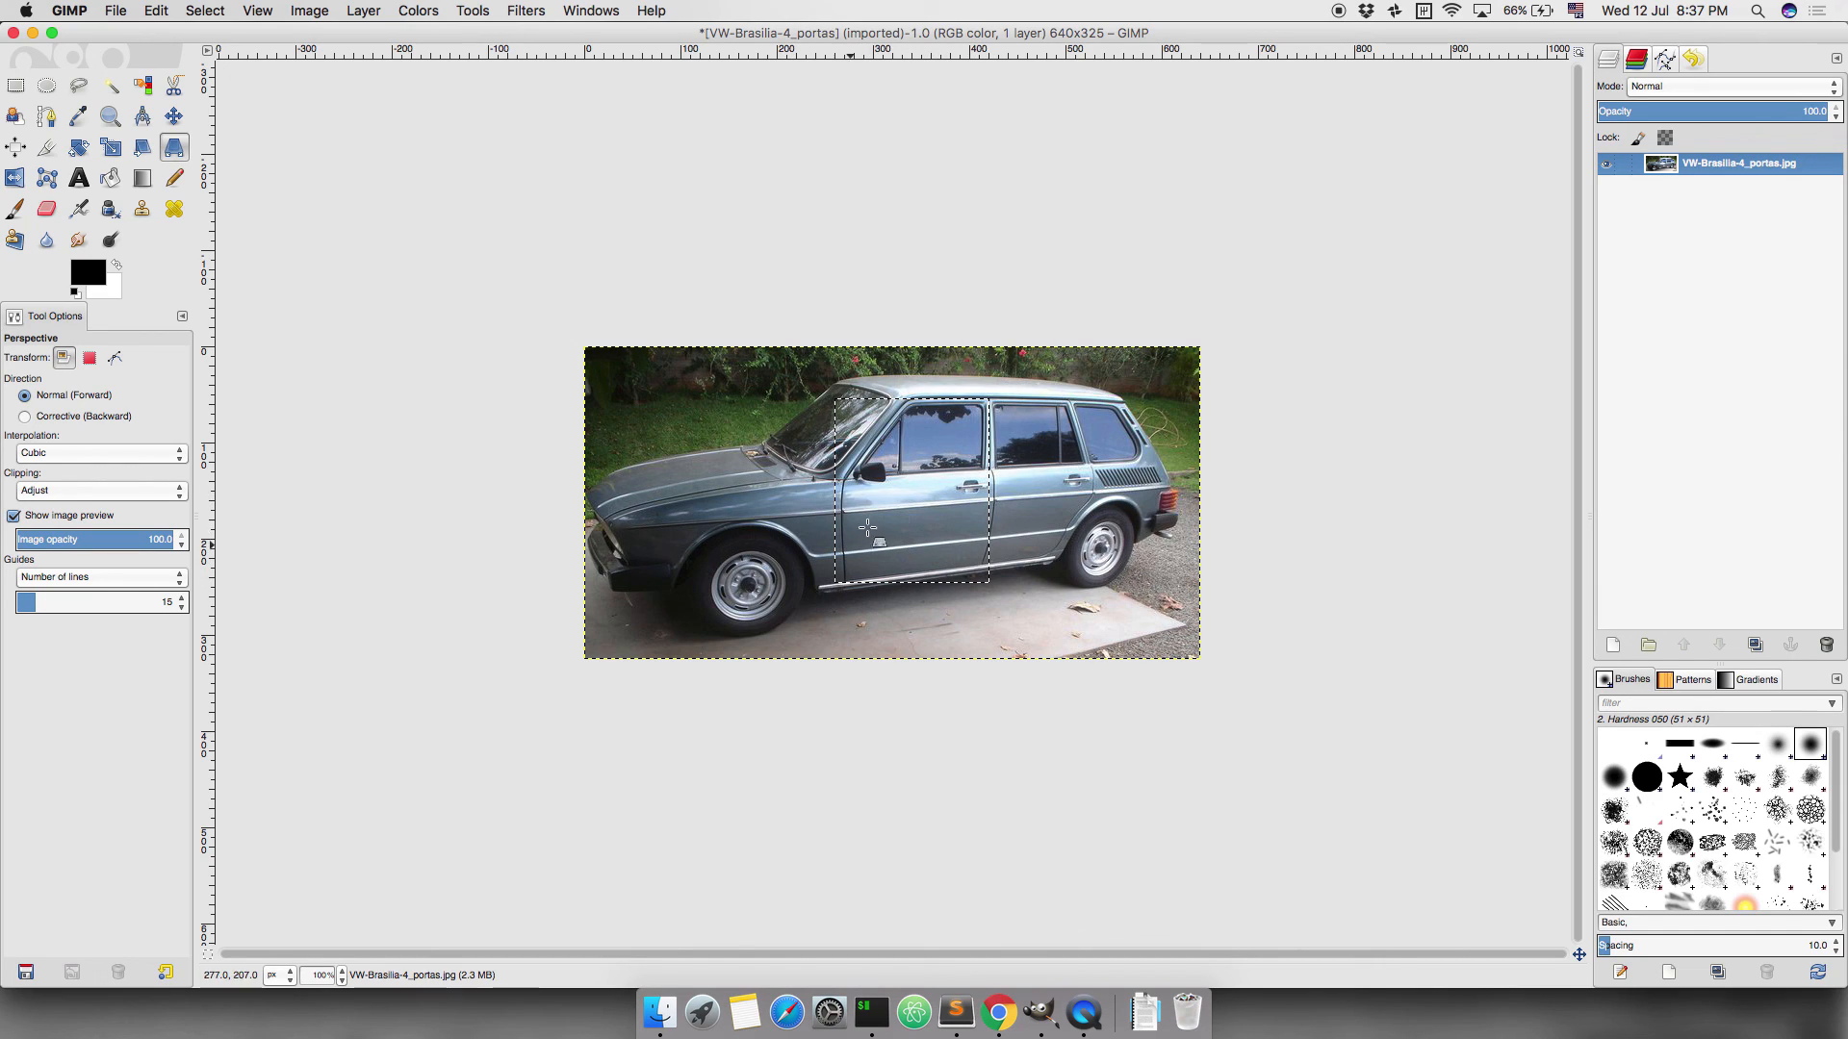
Draw an elliptical selection of about 87 × 96 px around the car's rear wheel.
left_click(47, 86)
left_click(1097, 569)
left_click_drag(1134, 513, 1071, 586)
scroll(1155, 549, "up", 1)
scroll(1152, 548, "up", 3)
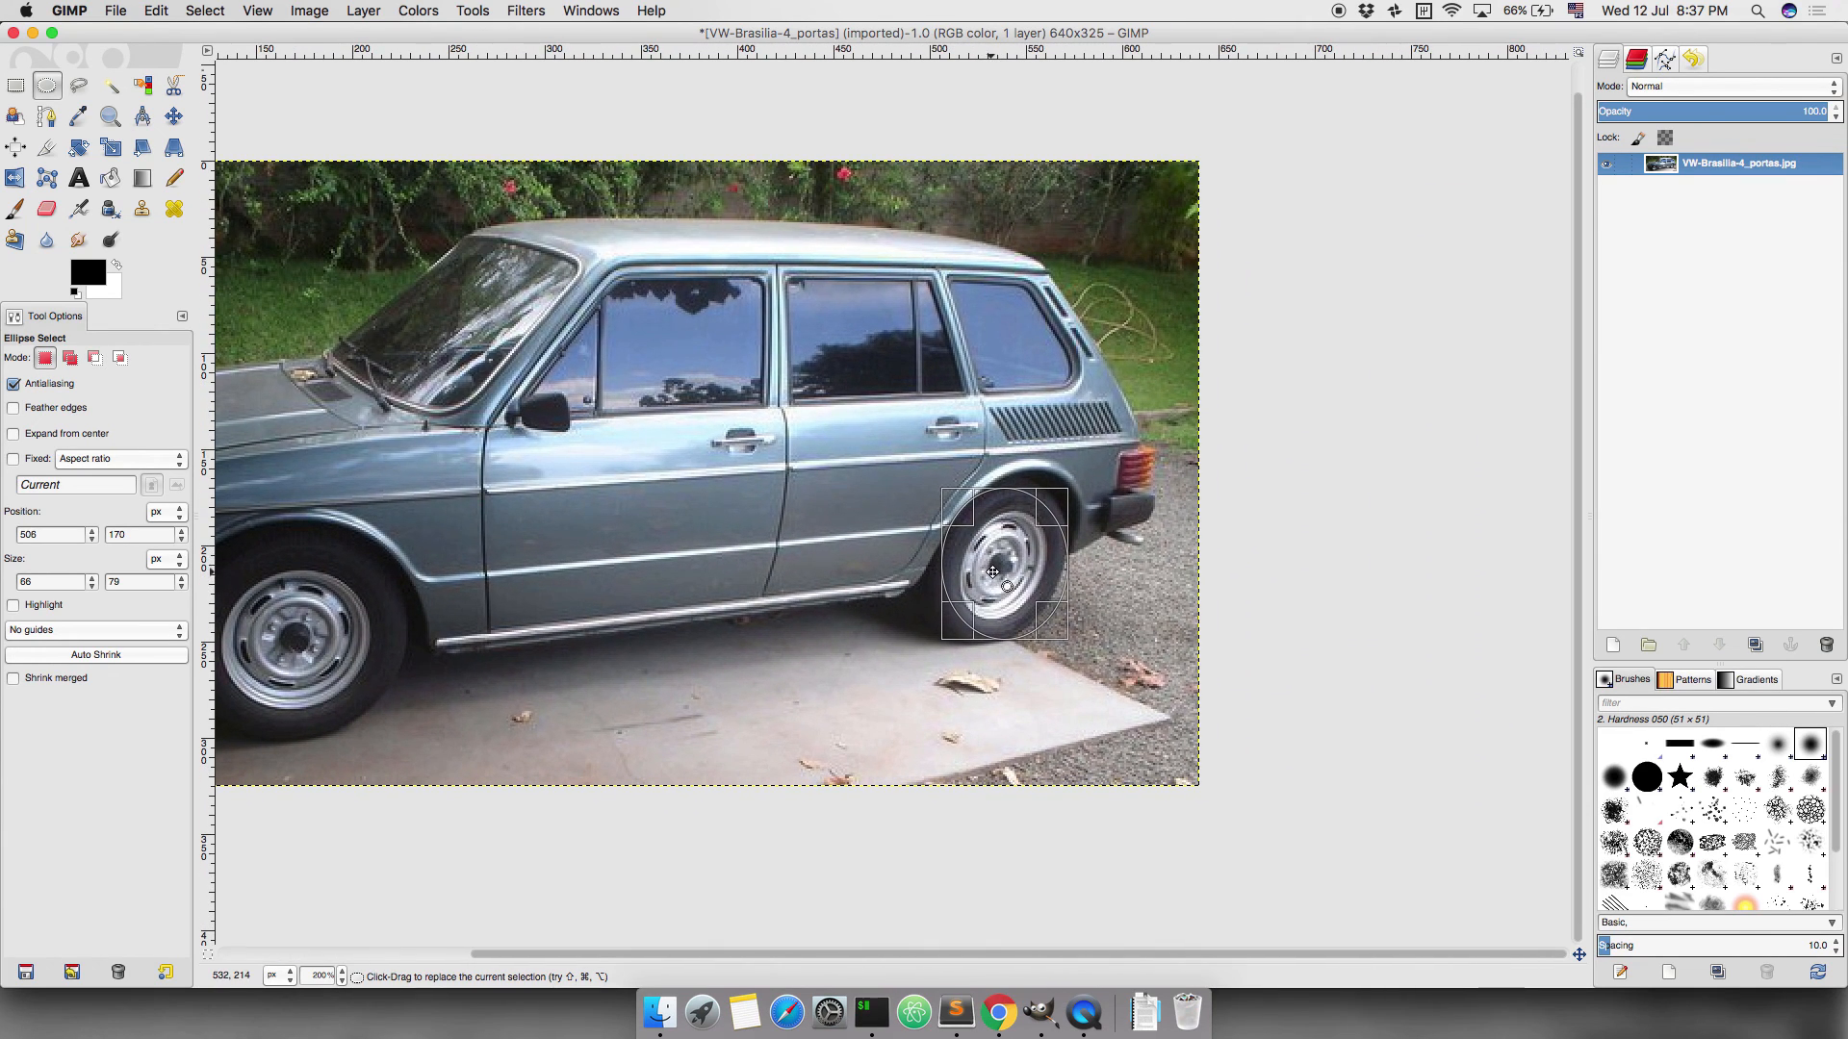
left_click_drag(961, 612, 937, 629)
left_click_drag(1034, 525, 1052, 506)
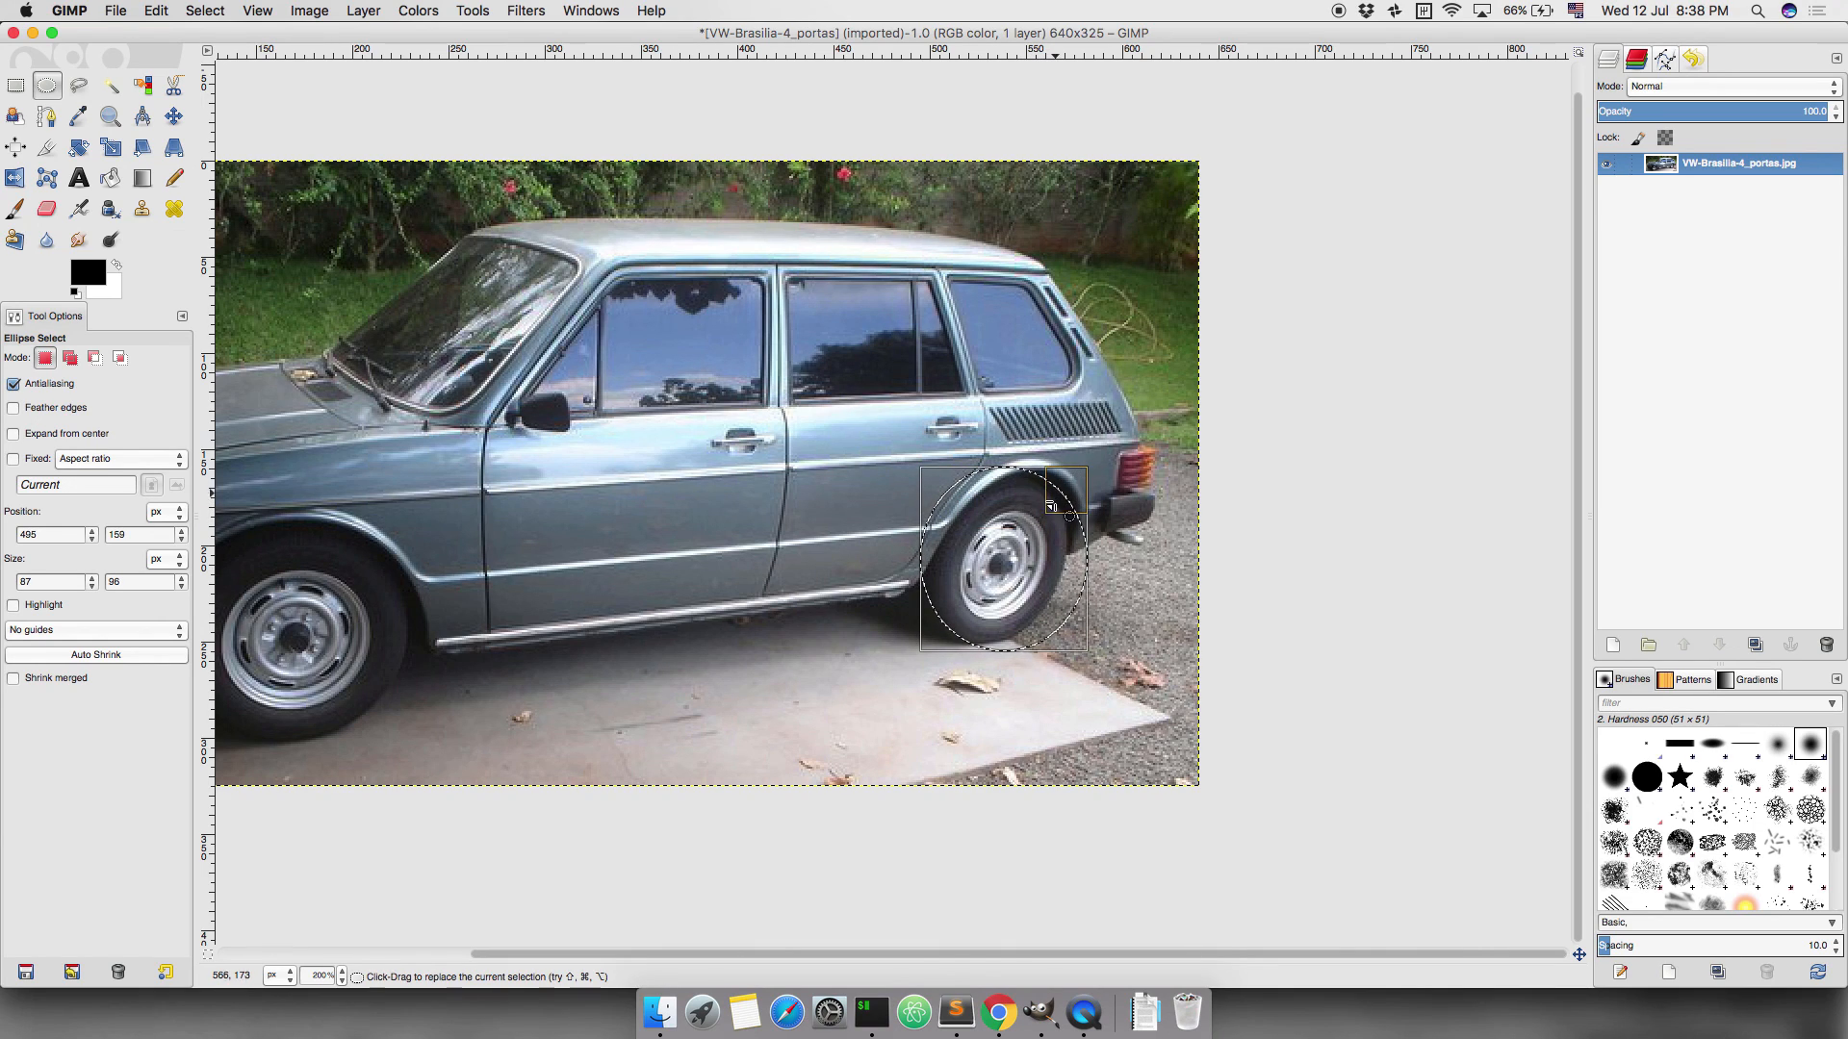
left_click(1023, 558)
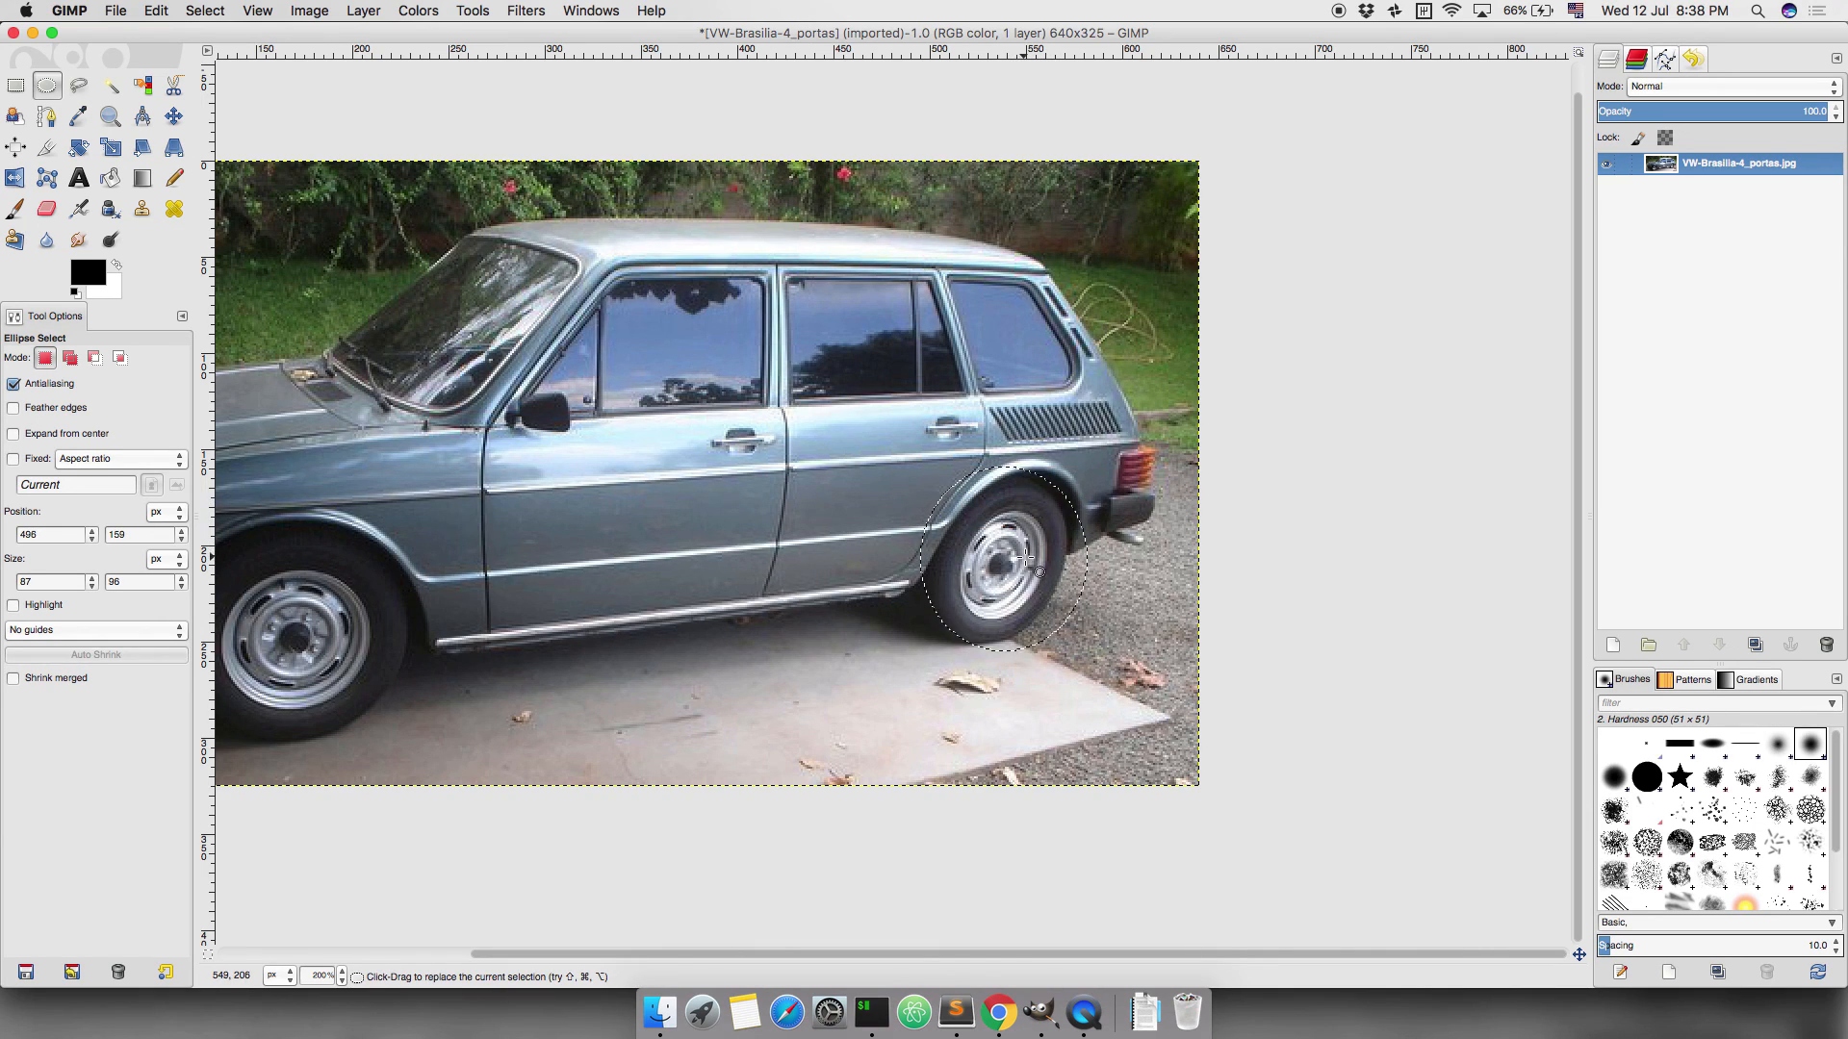
Apply a perspective transform to the selected rear wheel, pulling its two corners toward the car's rear outward.
left_click(174, 147)
left_click(908, 481)
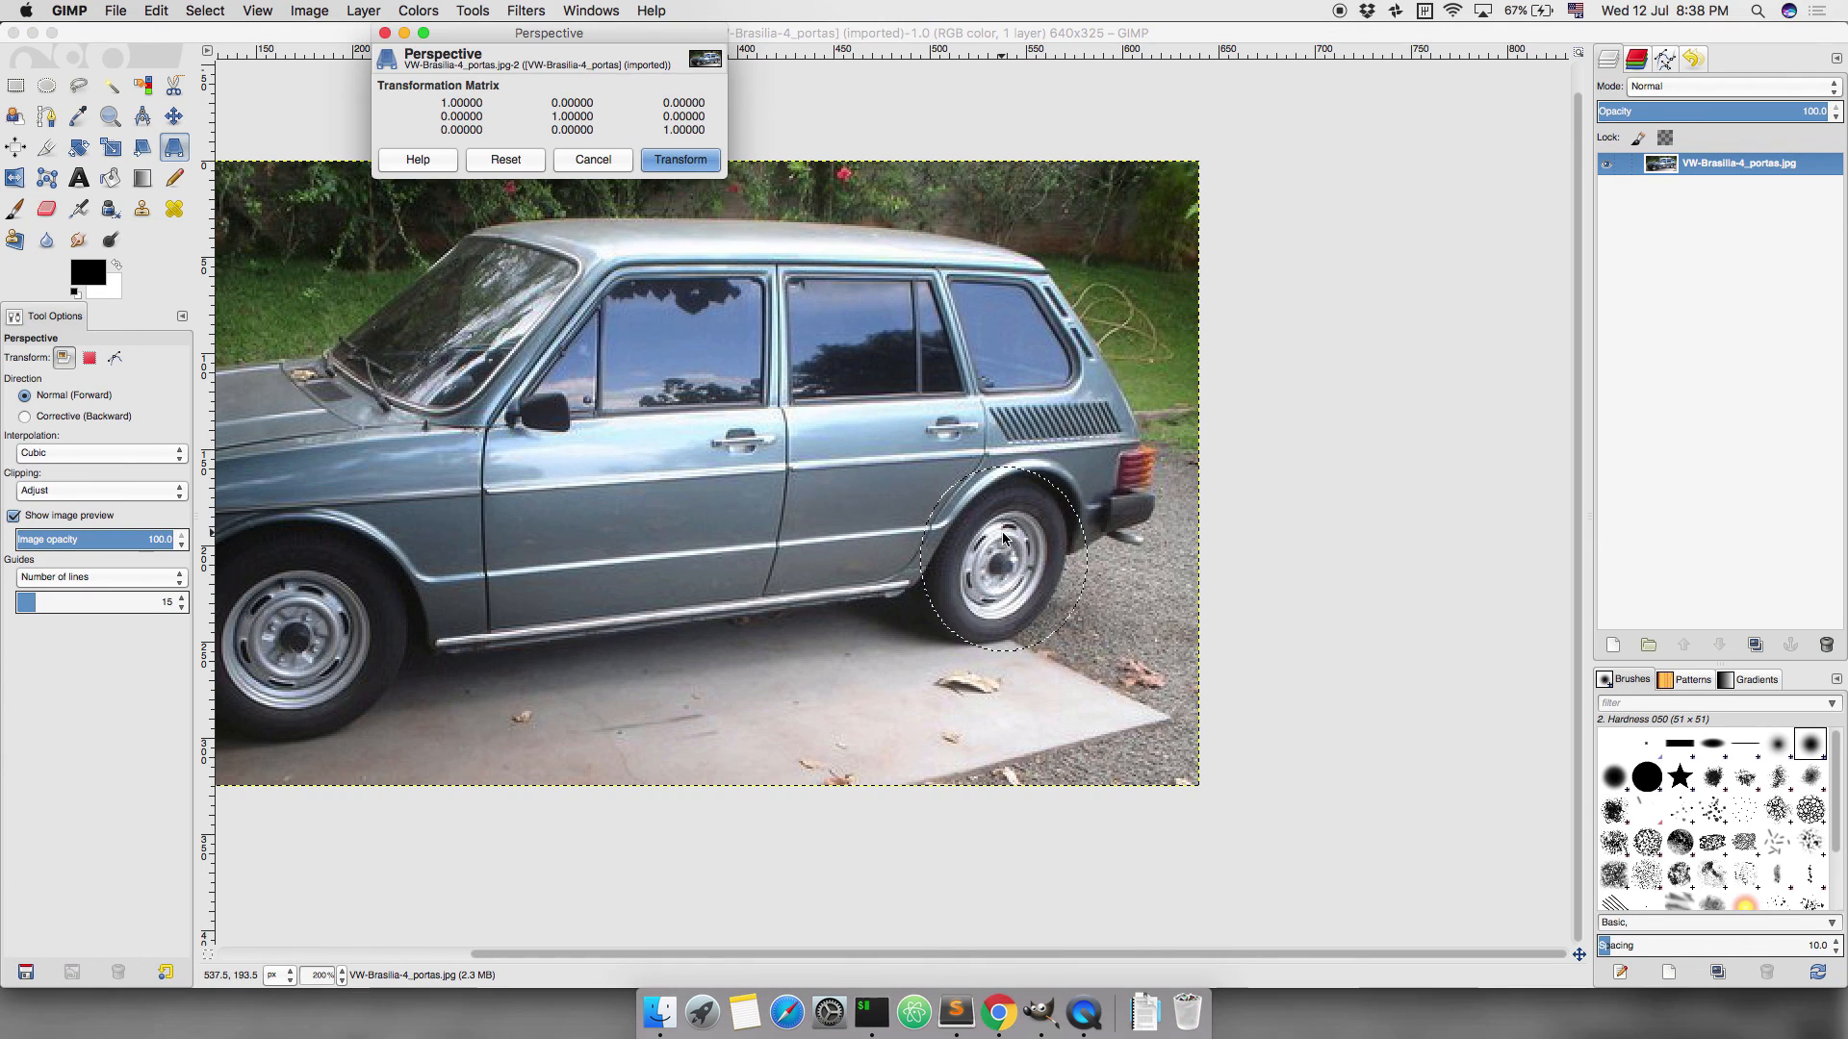
left_click_drag(1085, 472, 1112, 465)
left_click_drag(1085, 647, 1185, 684)
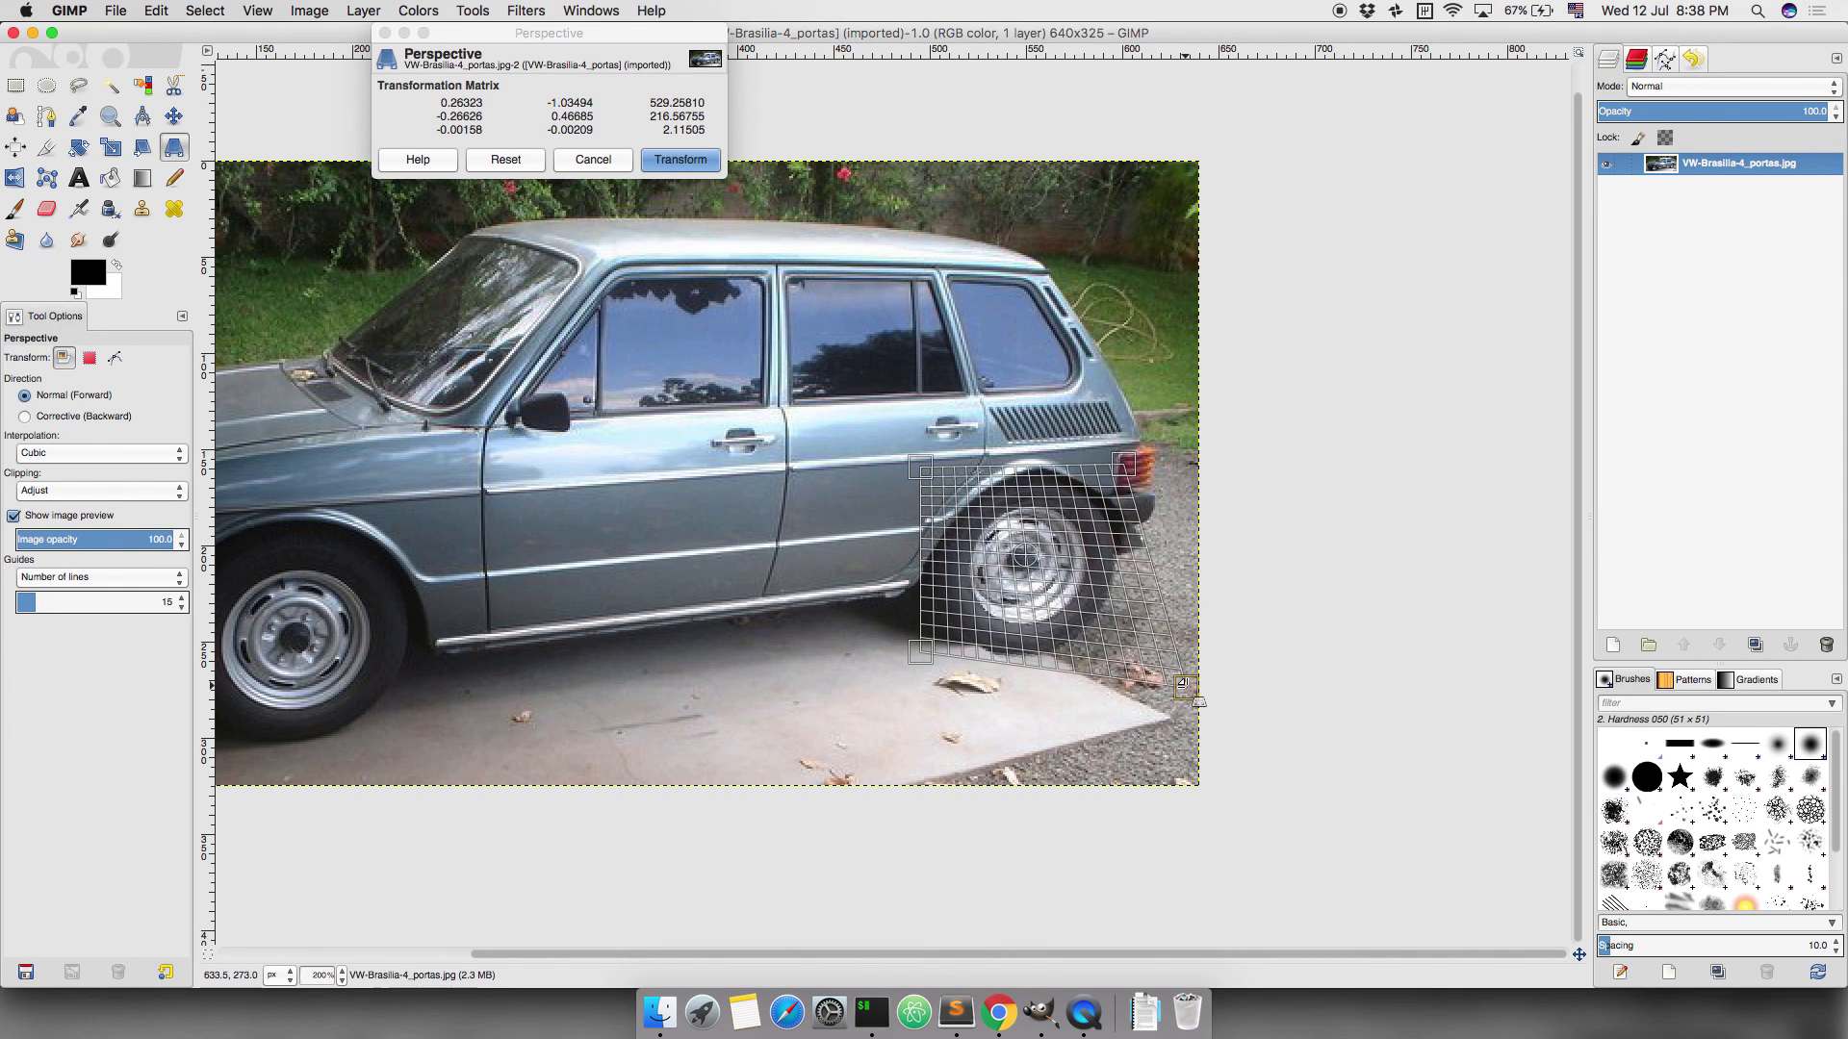
left_click(670, 160)
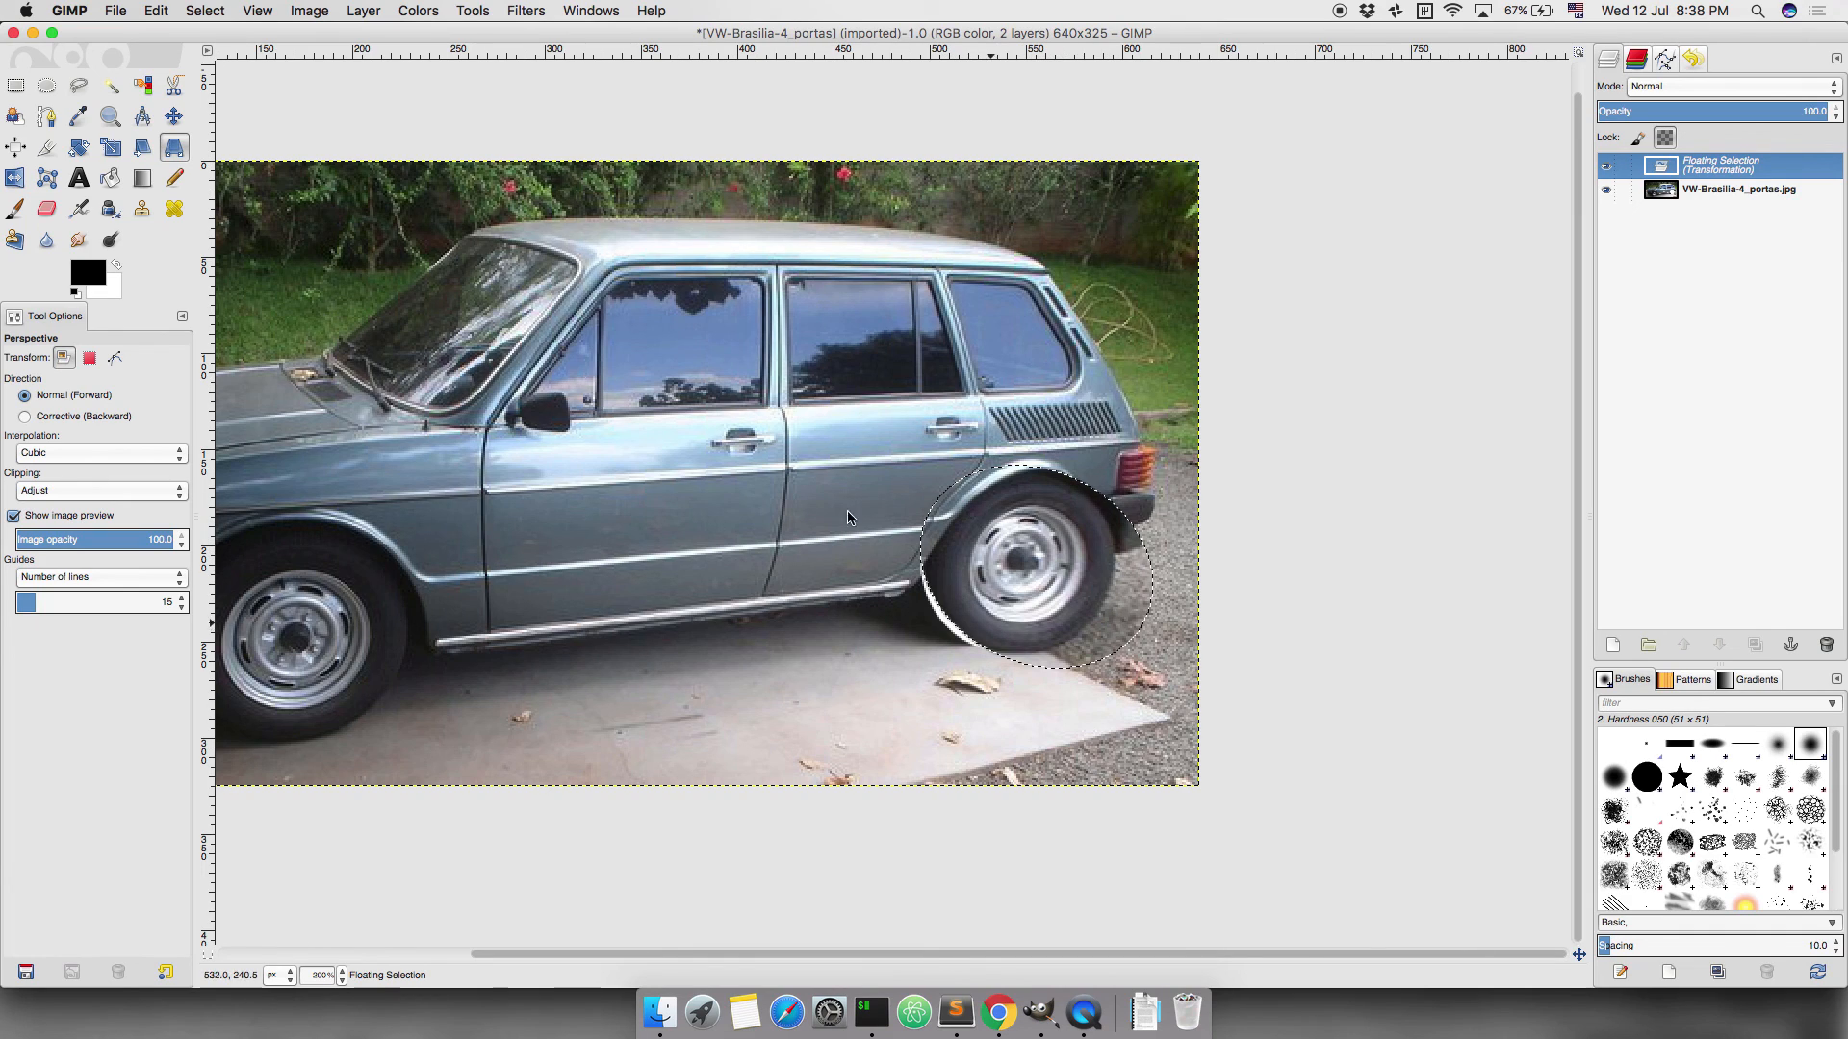
Anchor the transformed wheel, draw an elliptical selection around its tire, and clear that selection.
left_click(47, 85)
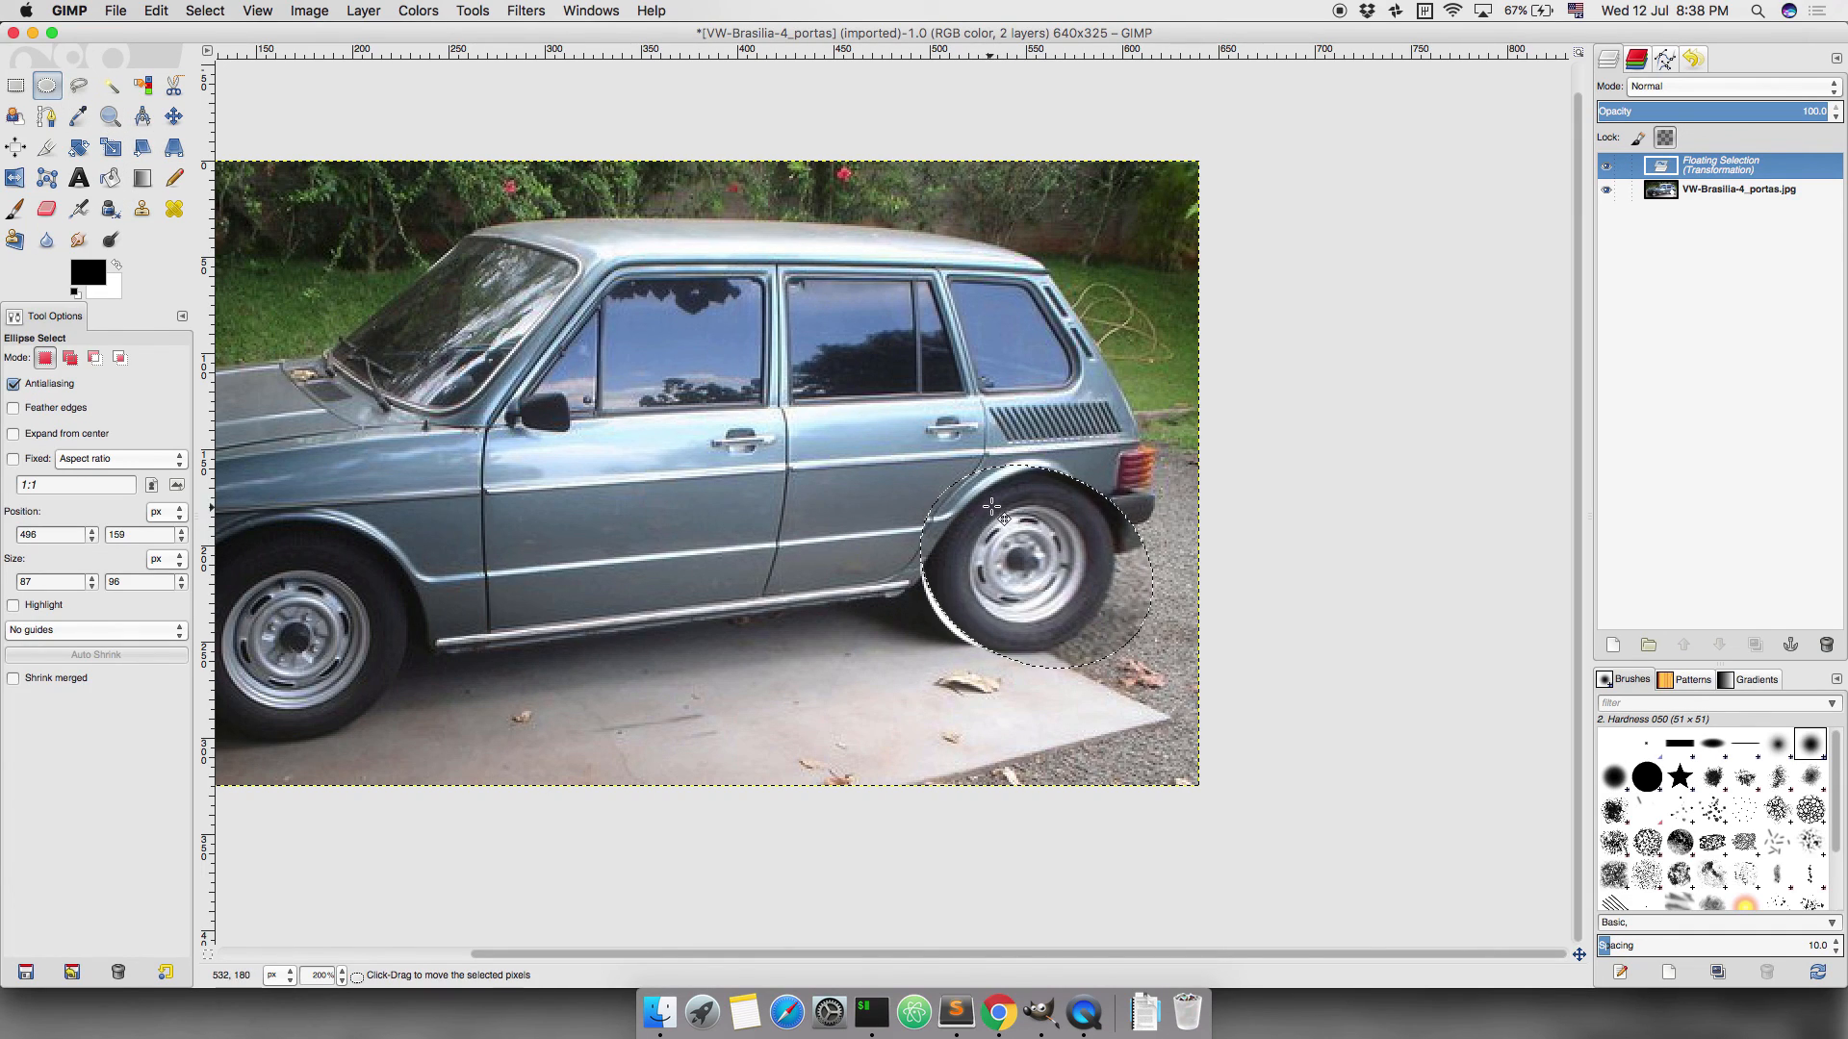
left_click(986, 456)
left_click_drag(970, 503, 1087, 628)
left_click(972, 416)
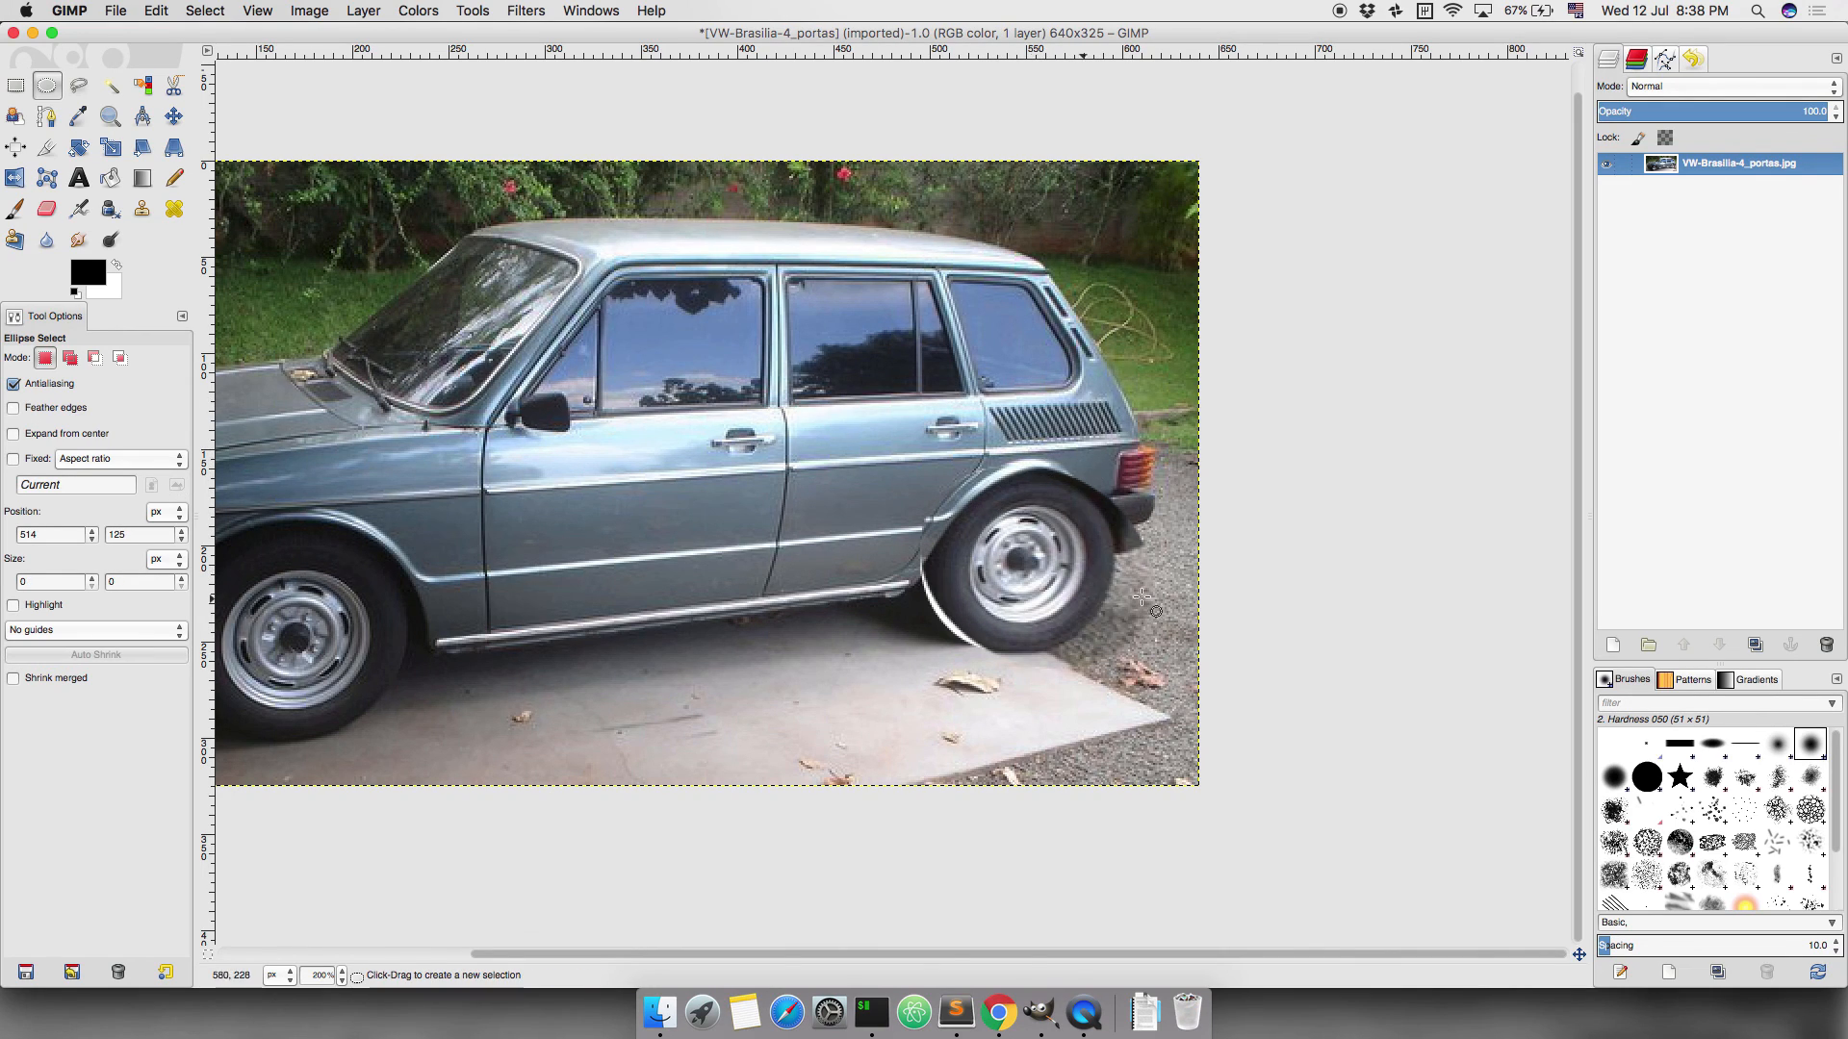
Undo the elliptical selections and the wheel's perspective transform to restore the original photo.
key("ctrl")
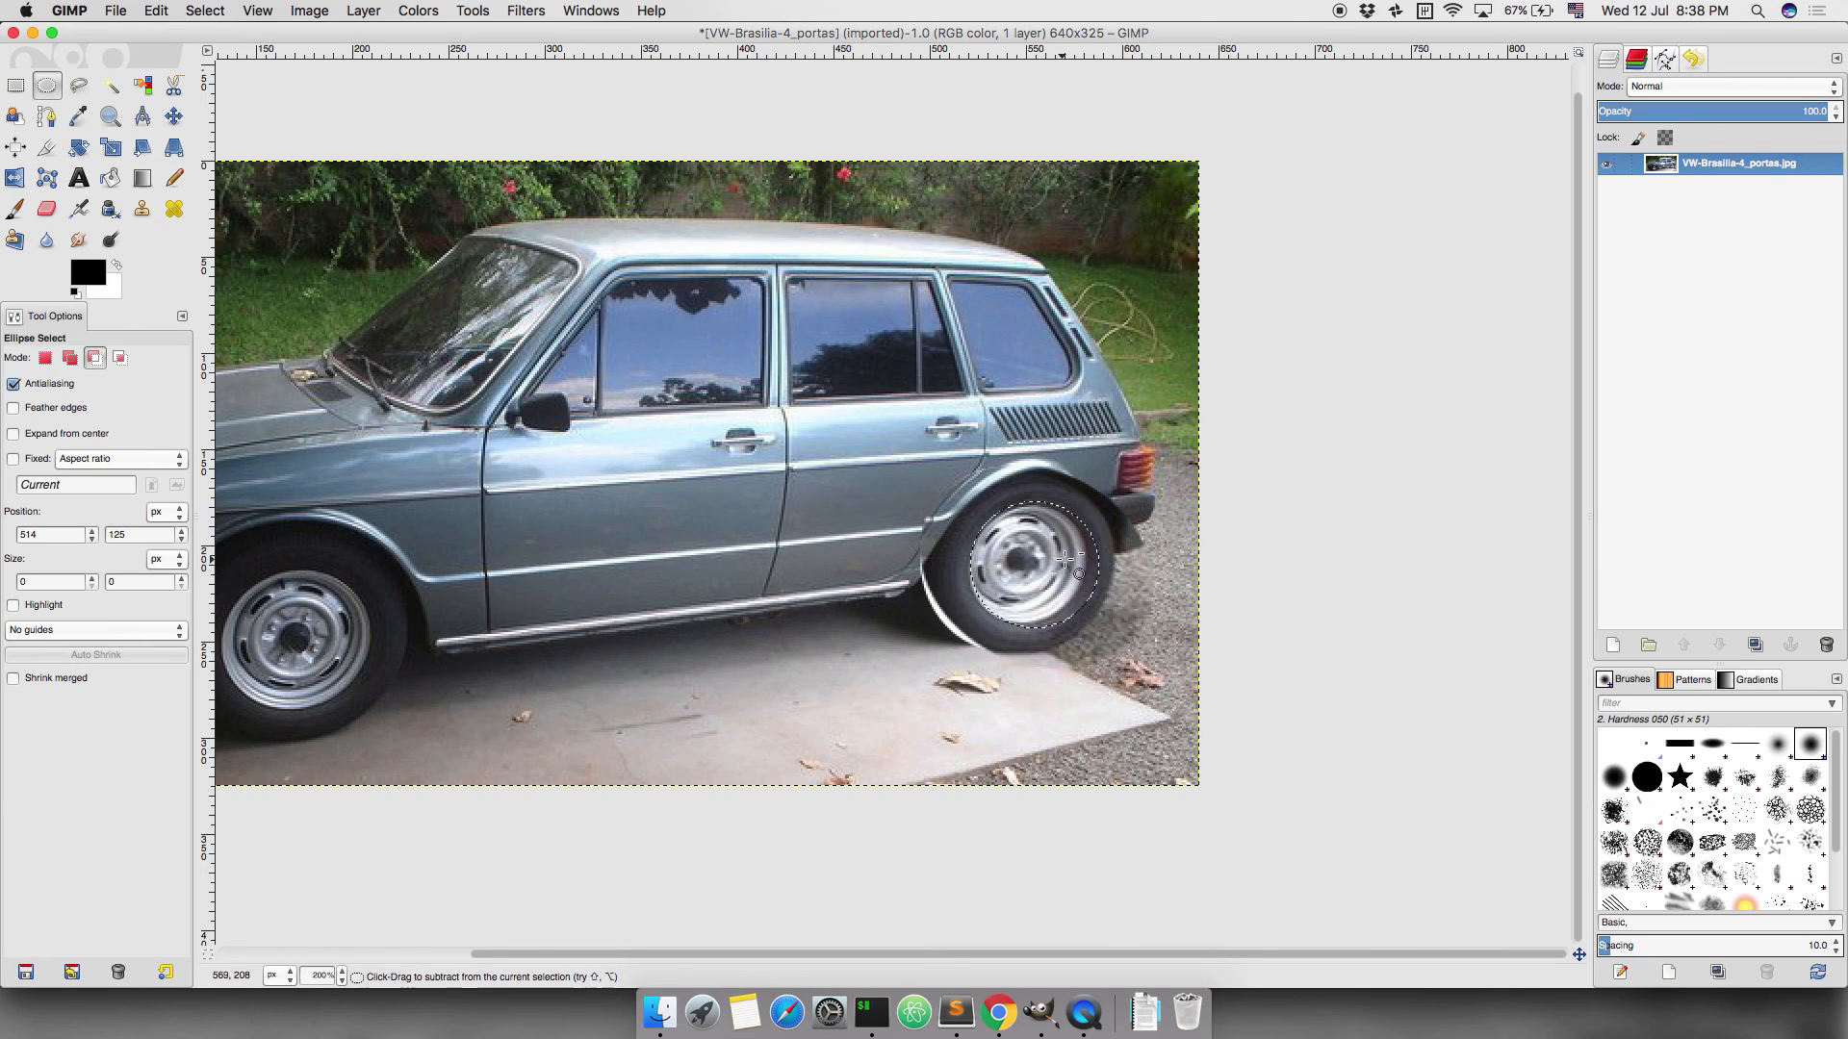
key("ctrl+z")
key("ctrl+z")
key("ctrl+z")
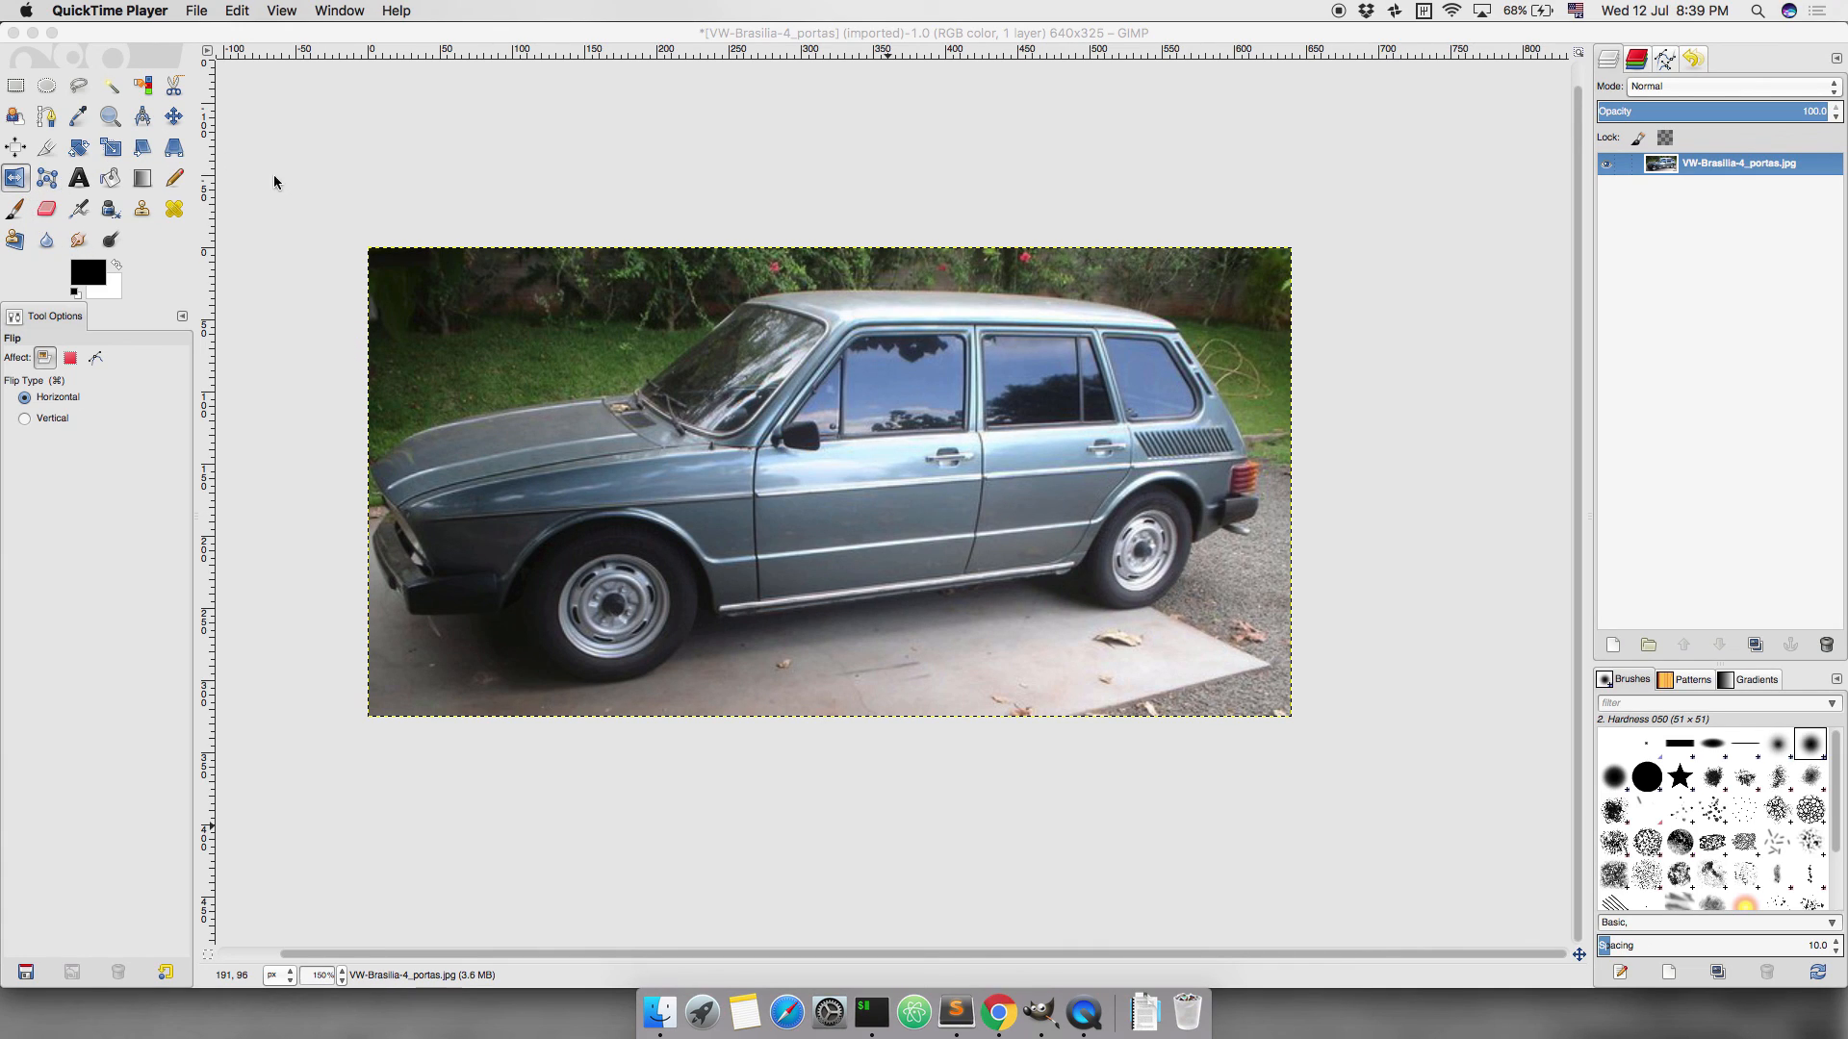
Flip the whole photo horizontally, and flip it back to its original orientation.
left_click(538, 33)
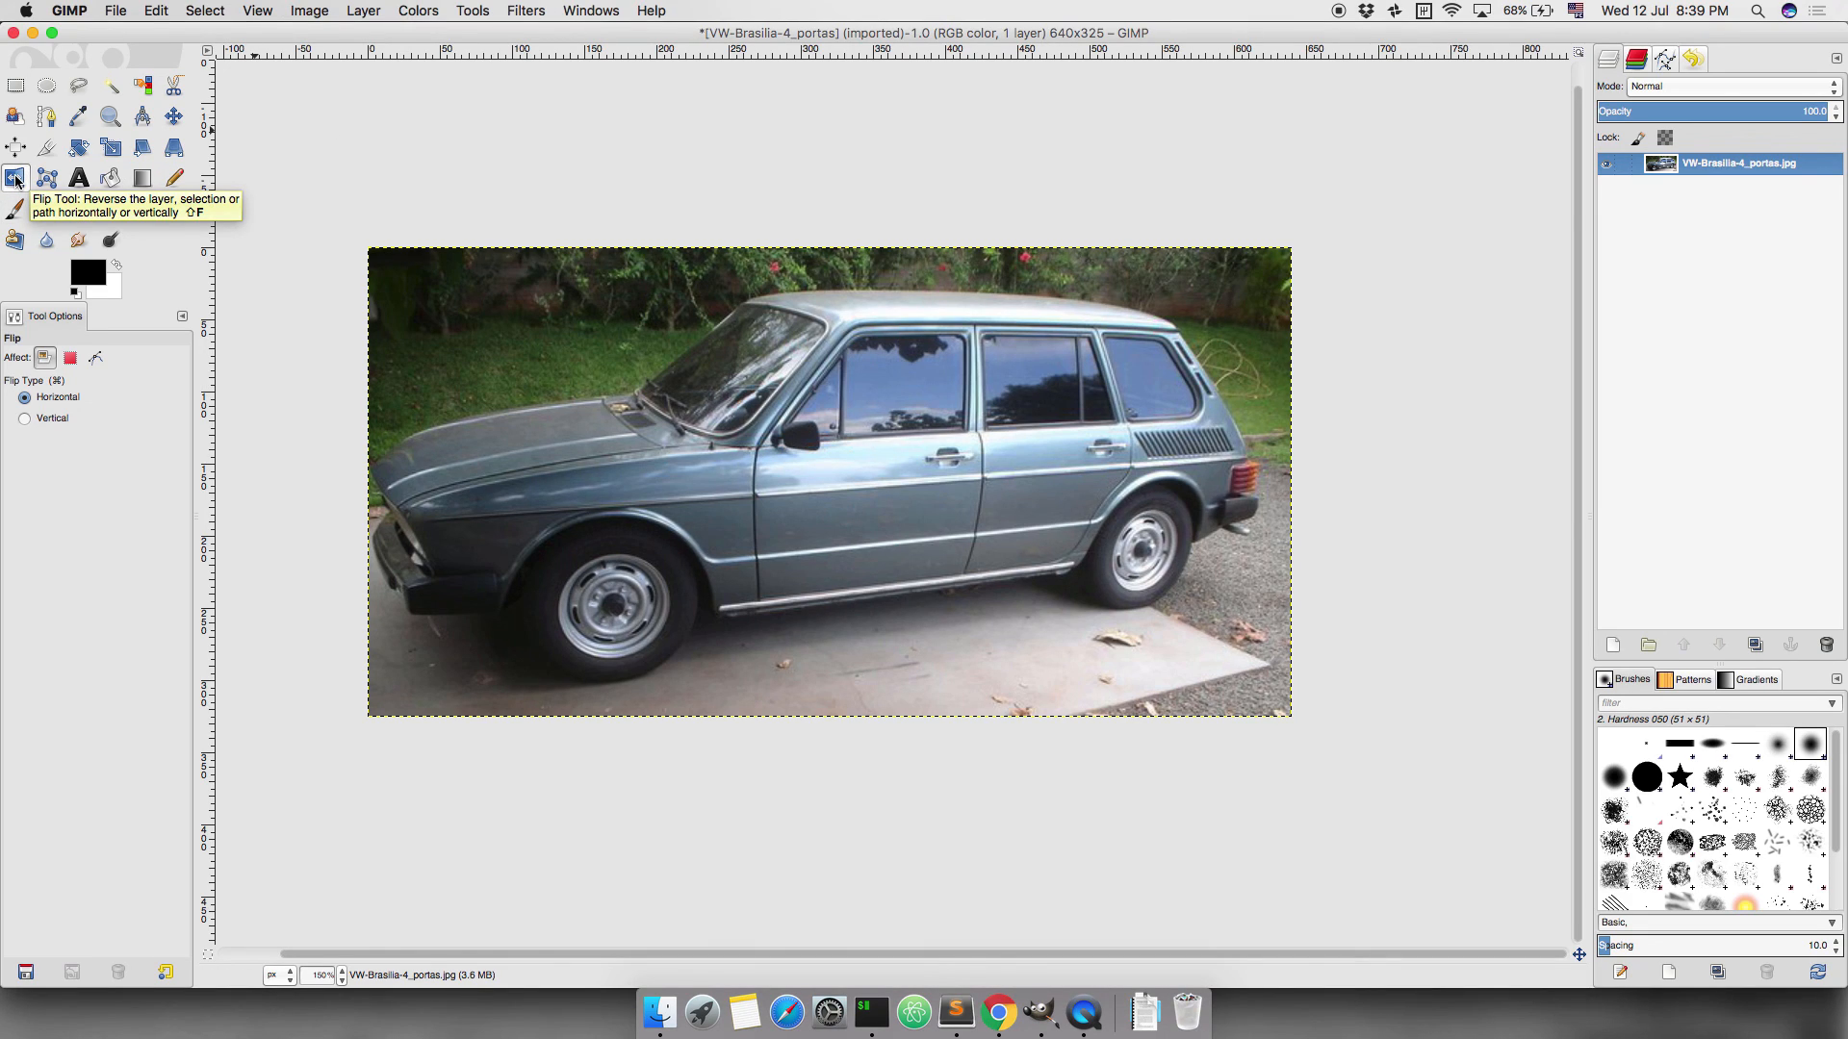
left_click(15, 85)
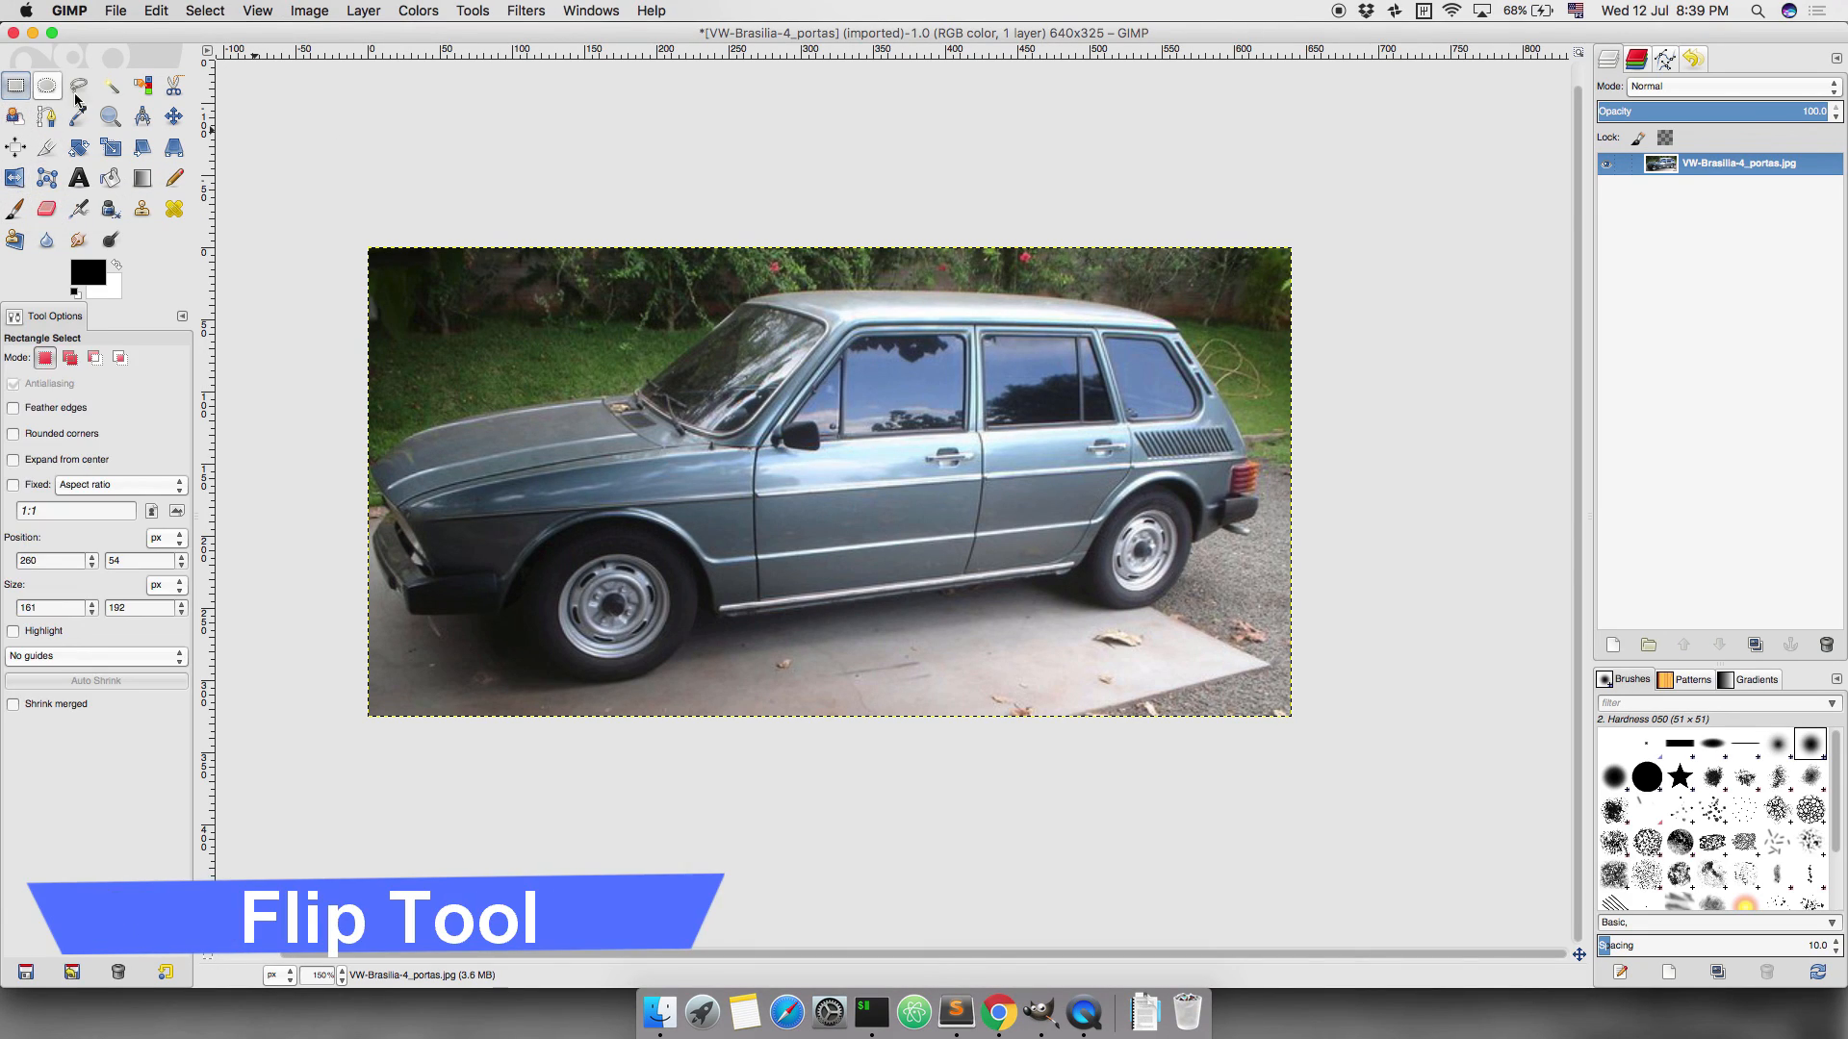
left_click(15, 177)
left_click(874, 476)
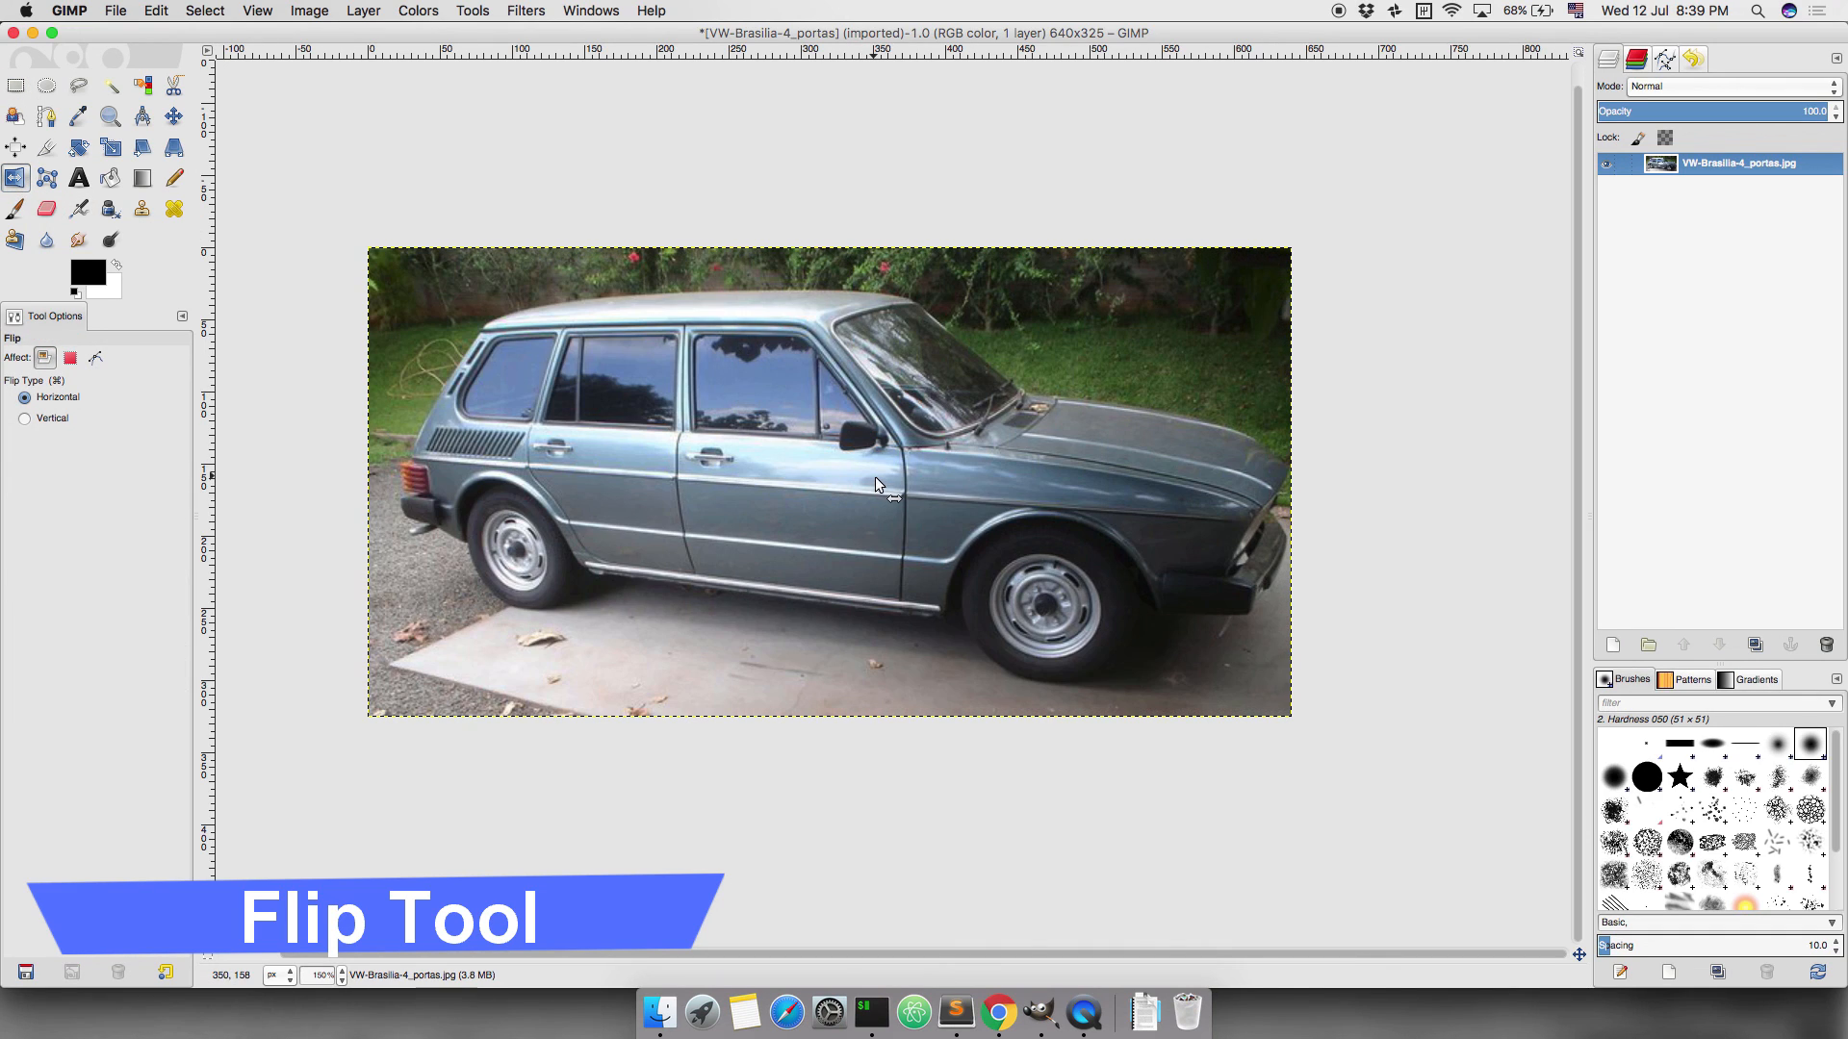
left_click(875, 478)
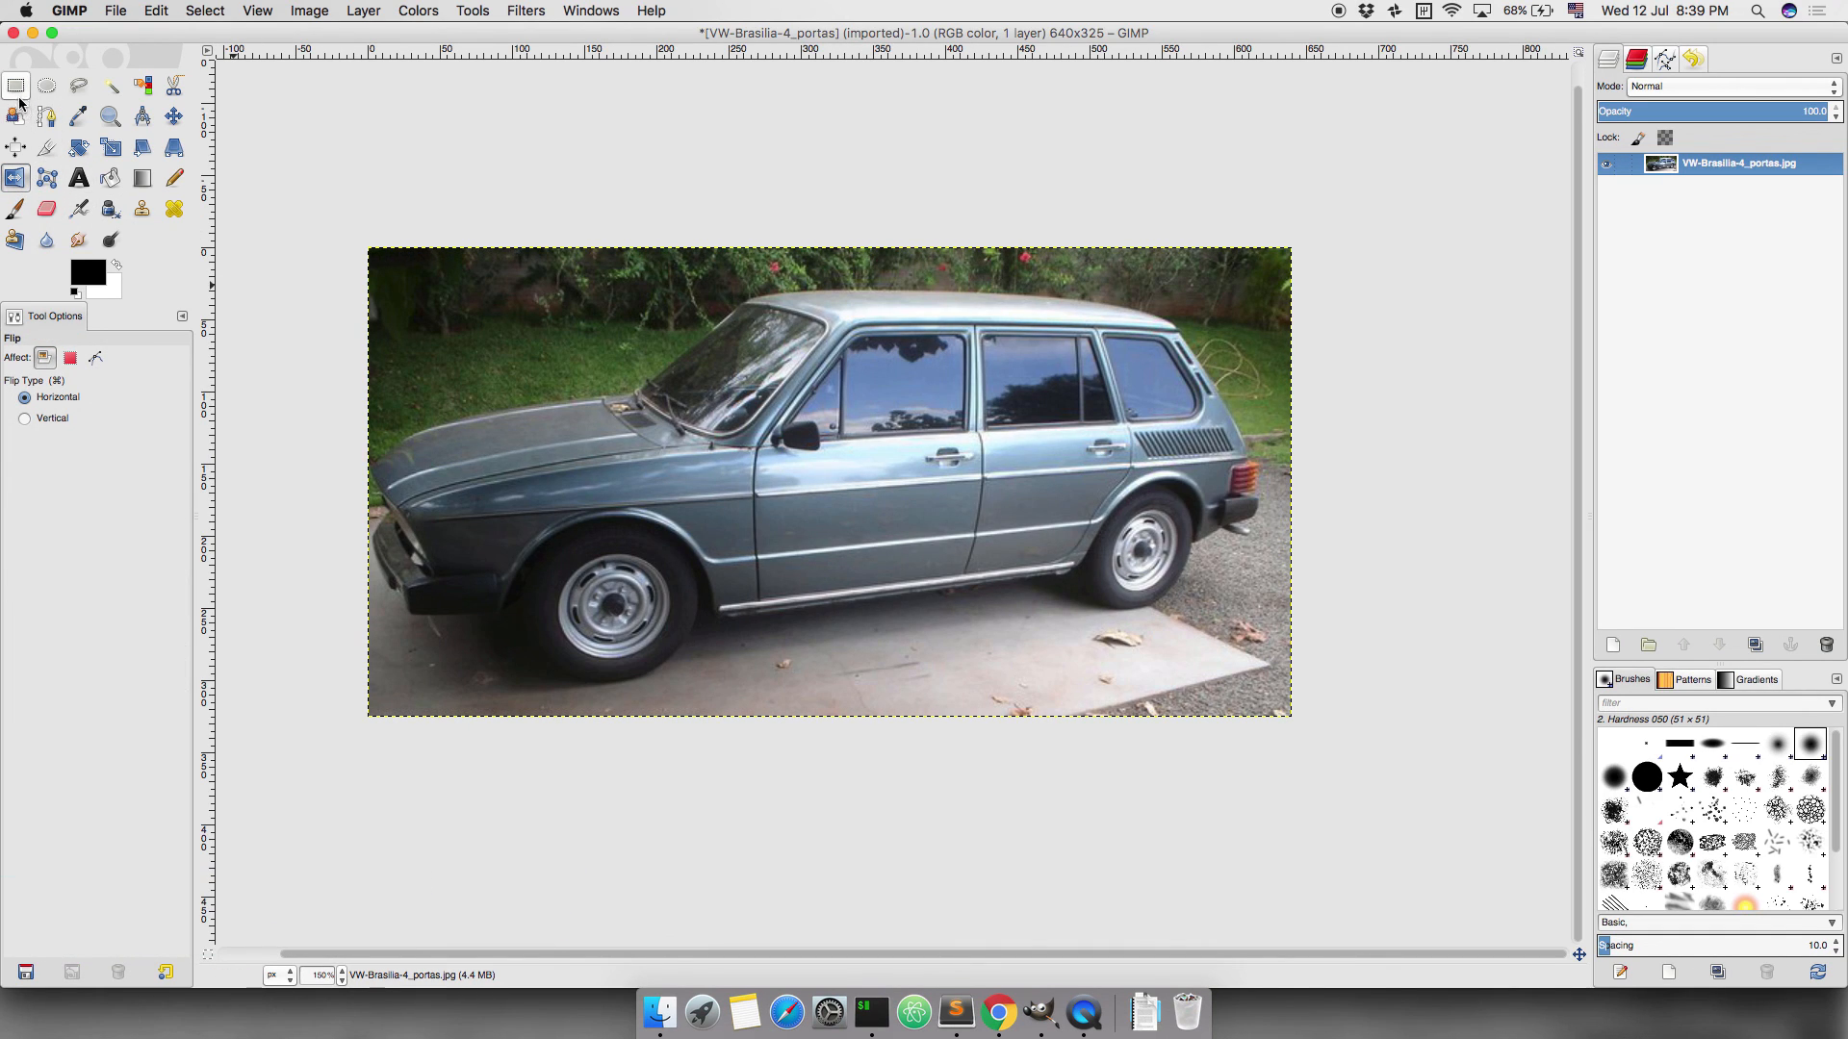
Draw a rectangular selection of about 122 × 103 px on the front door and flip it horizontally.
left_click(16, 85)
left_click_drag(736, 416, 912, 563)
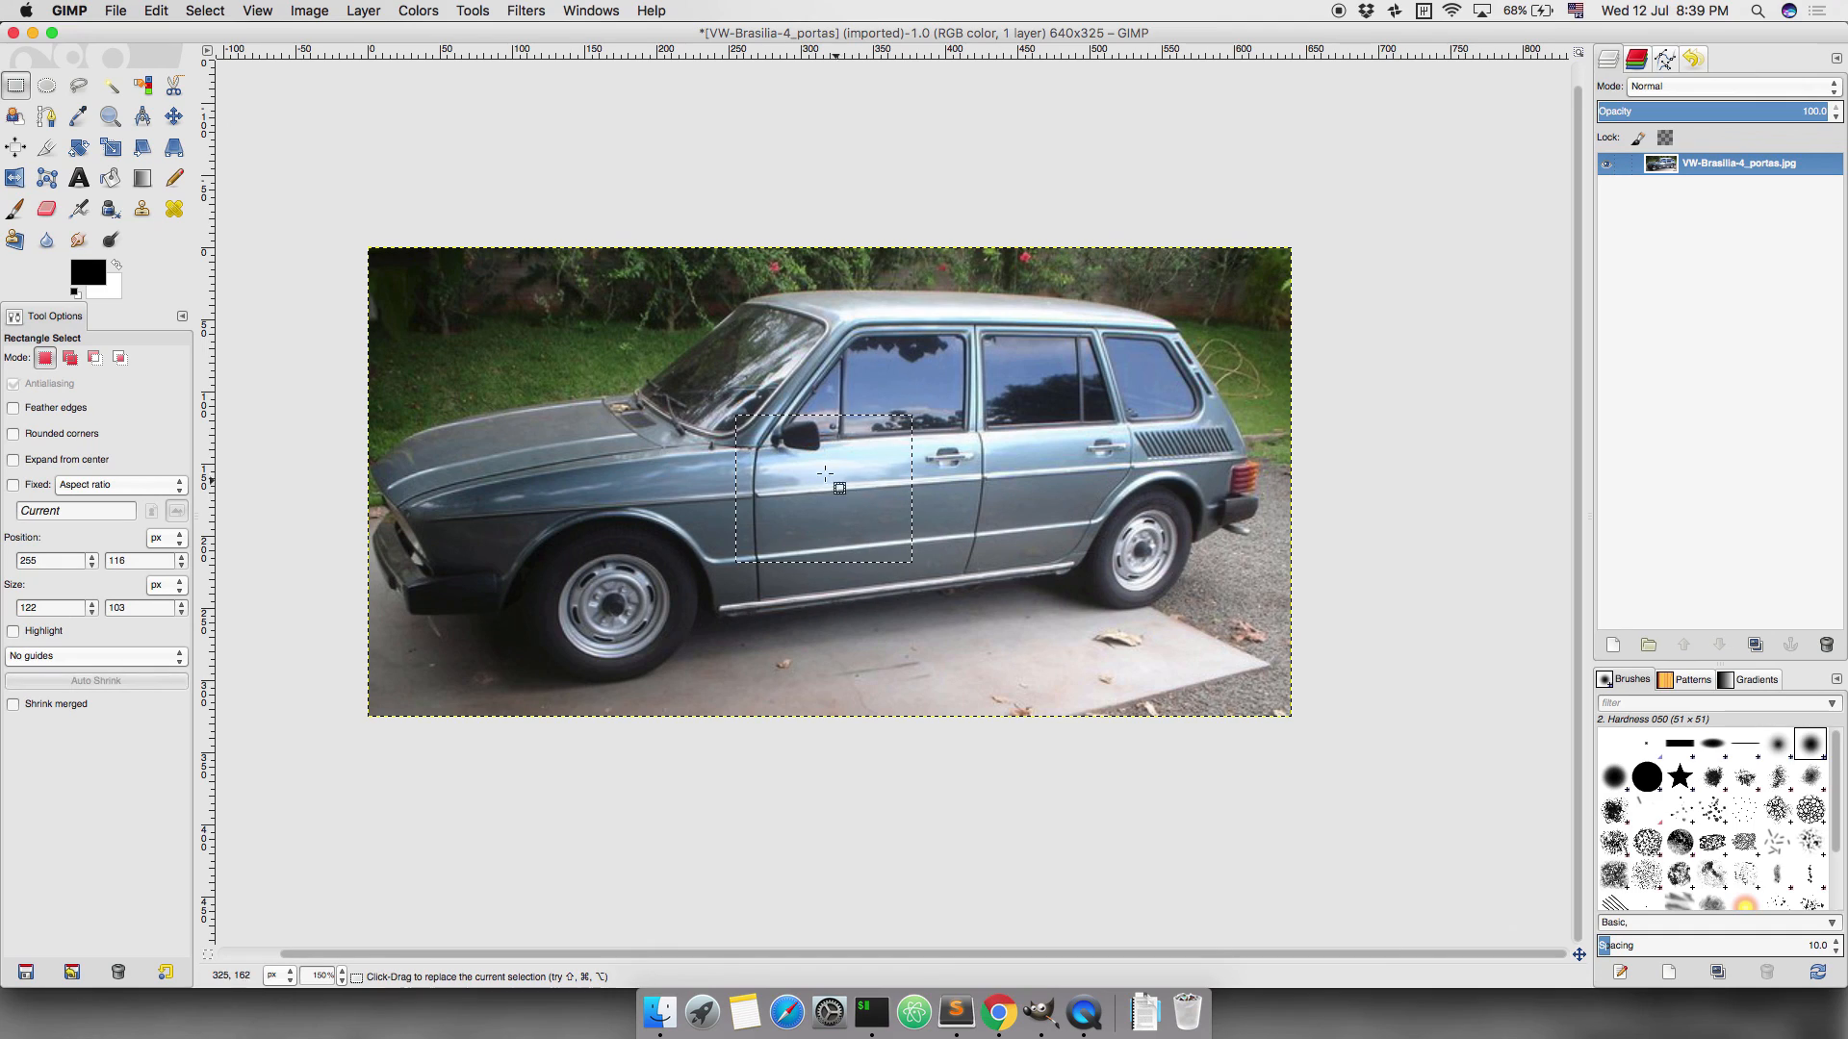
left_click(14, 177)
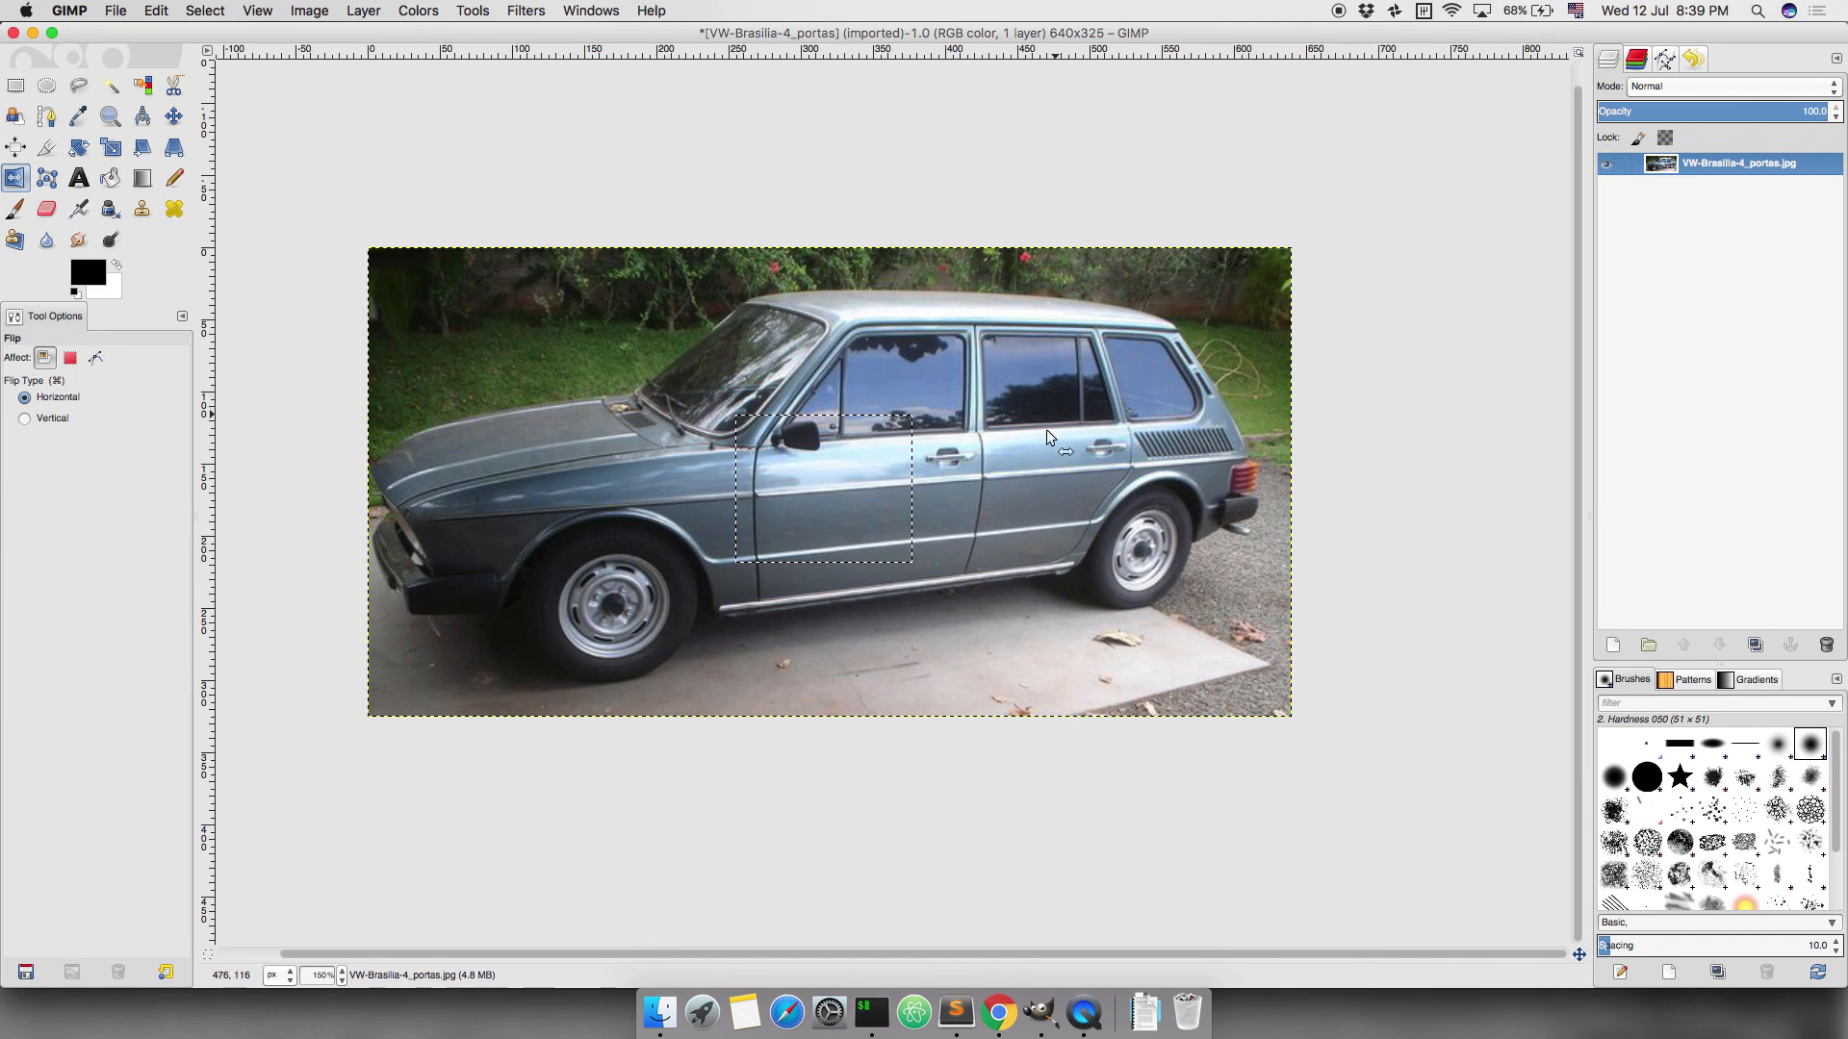
left_click(849, 524)
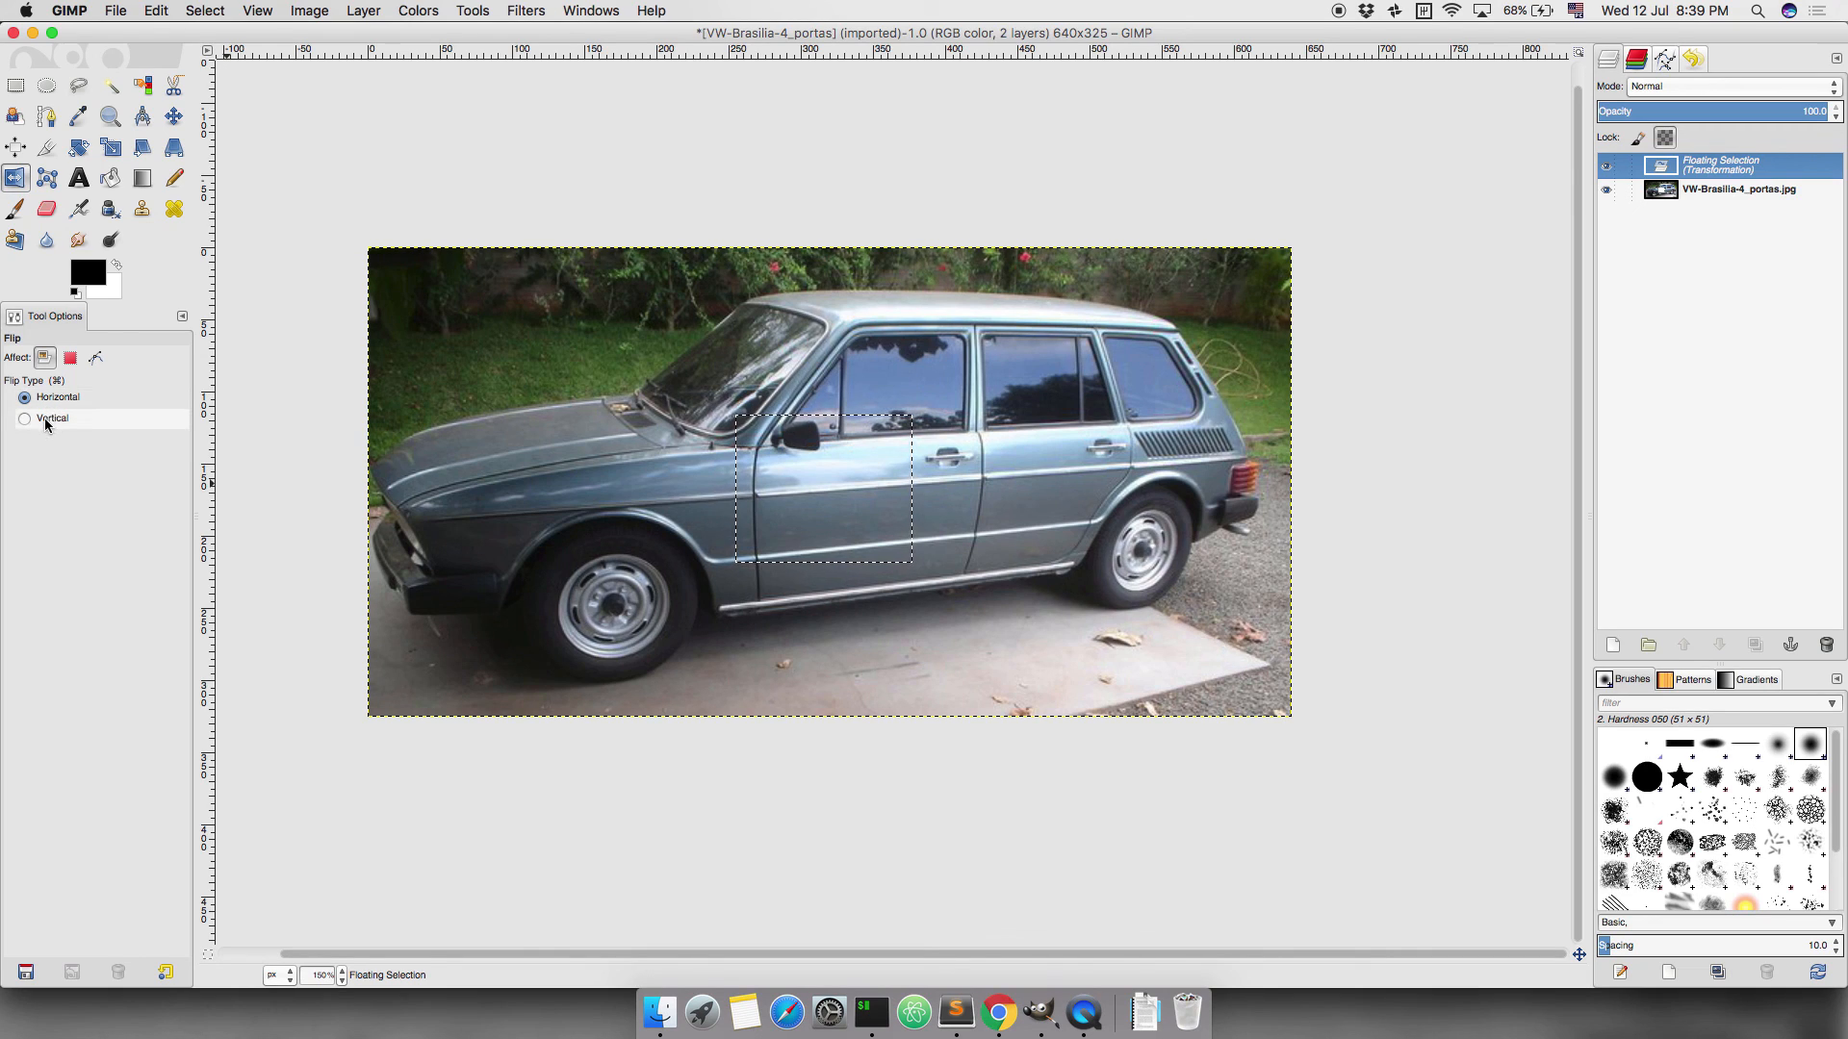
Flip the selected door area vertically back and forth, and anchor the floating selection.
left_click(44, 418)
left_click(845, 477)
left_click(845, 477)
left_click(841, 472)
left_click(841, 472)
left_click(17, 88)
left_click(1074, 489)
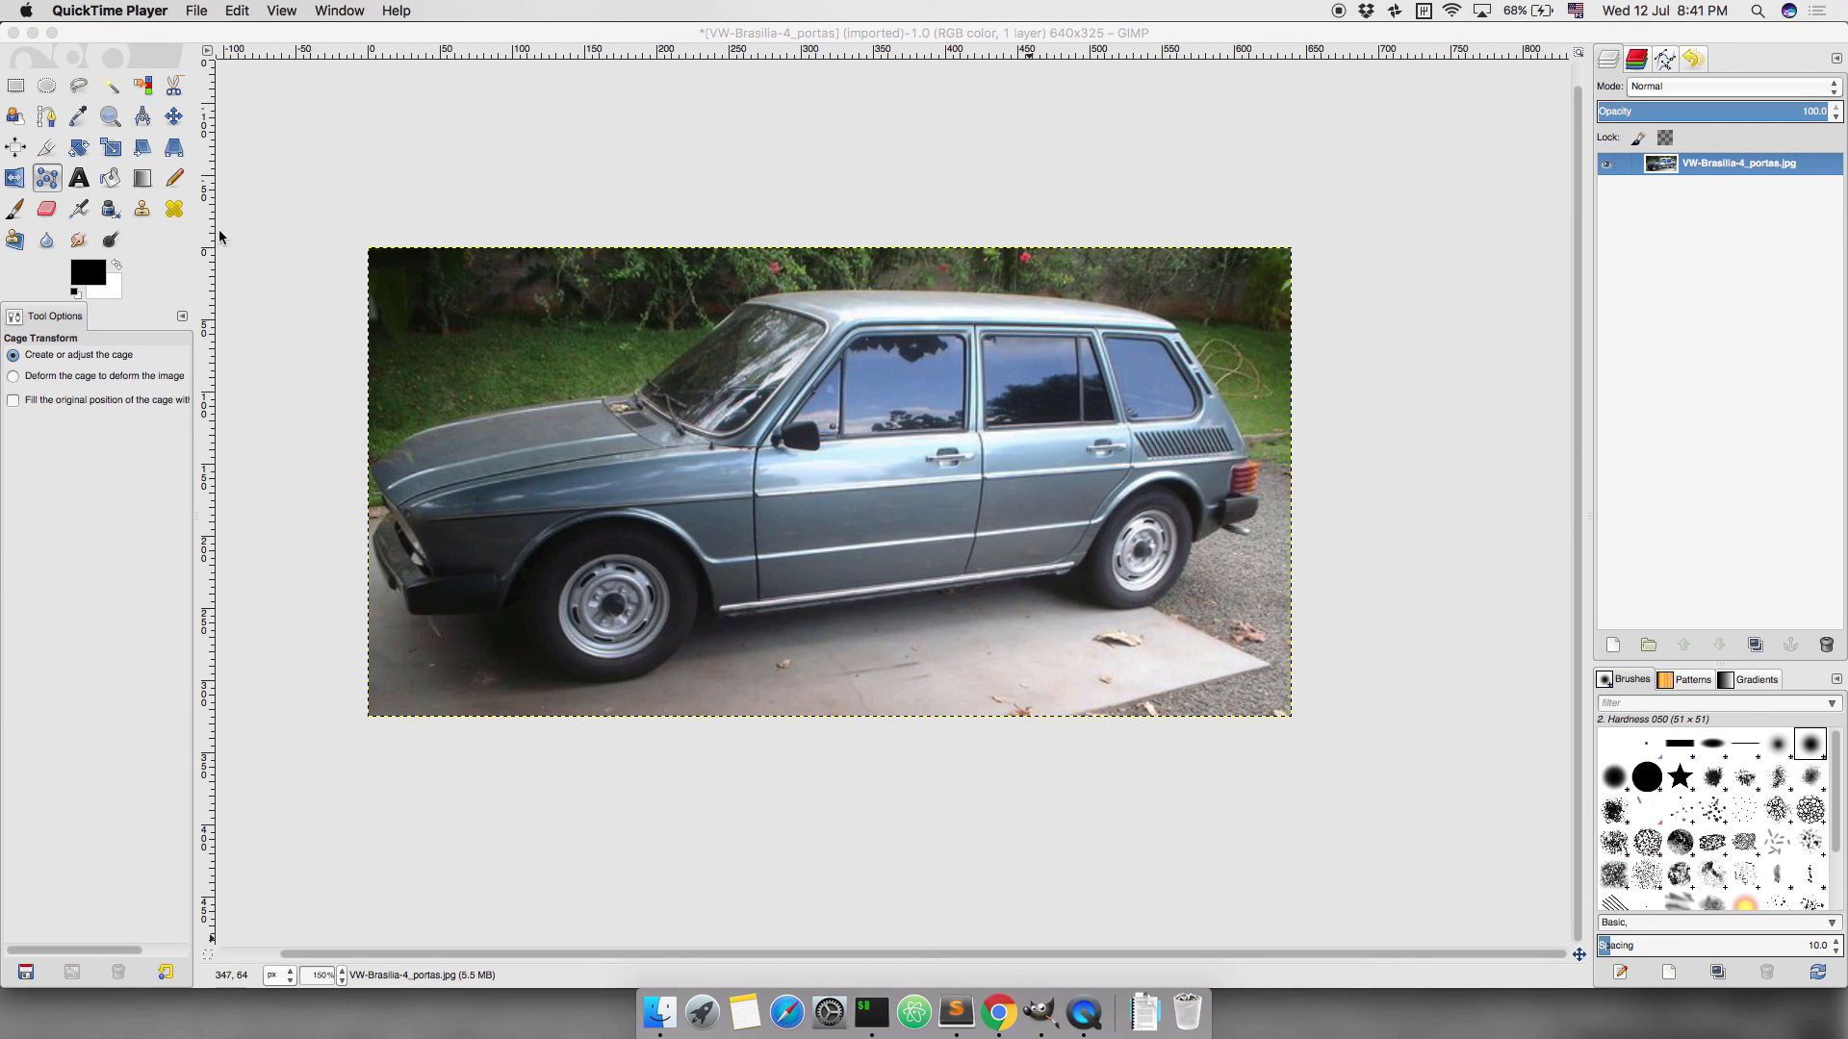
Draw a closed Cage Transform cage around the front door's window, with a point at each of its four corners.
left_click(736, 33)
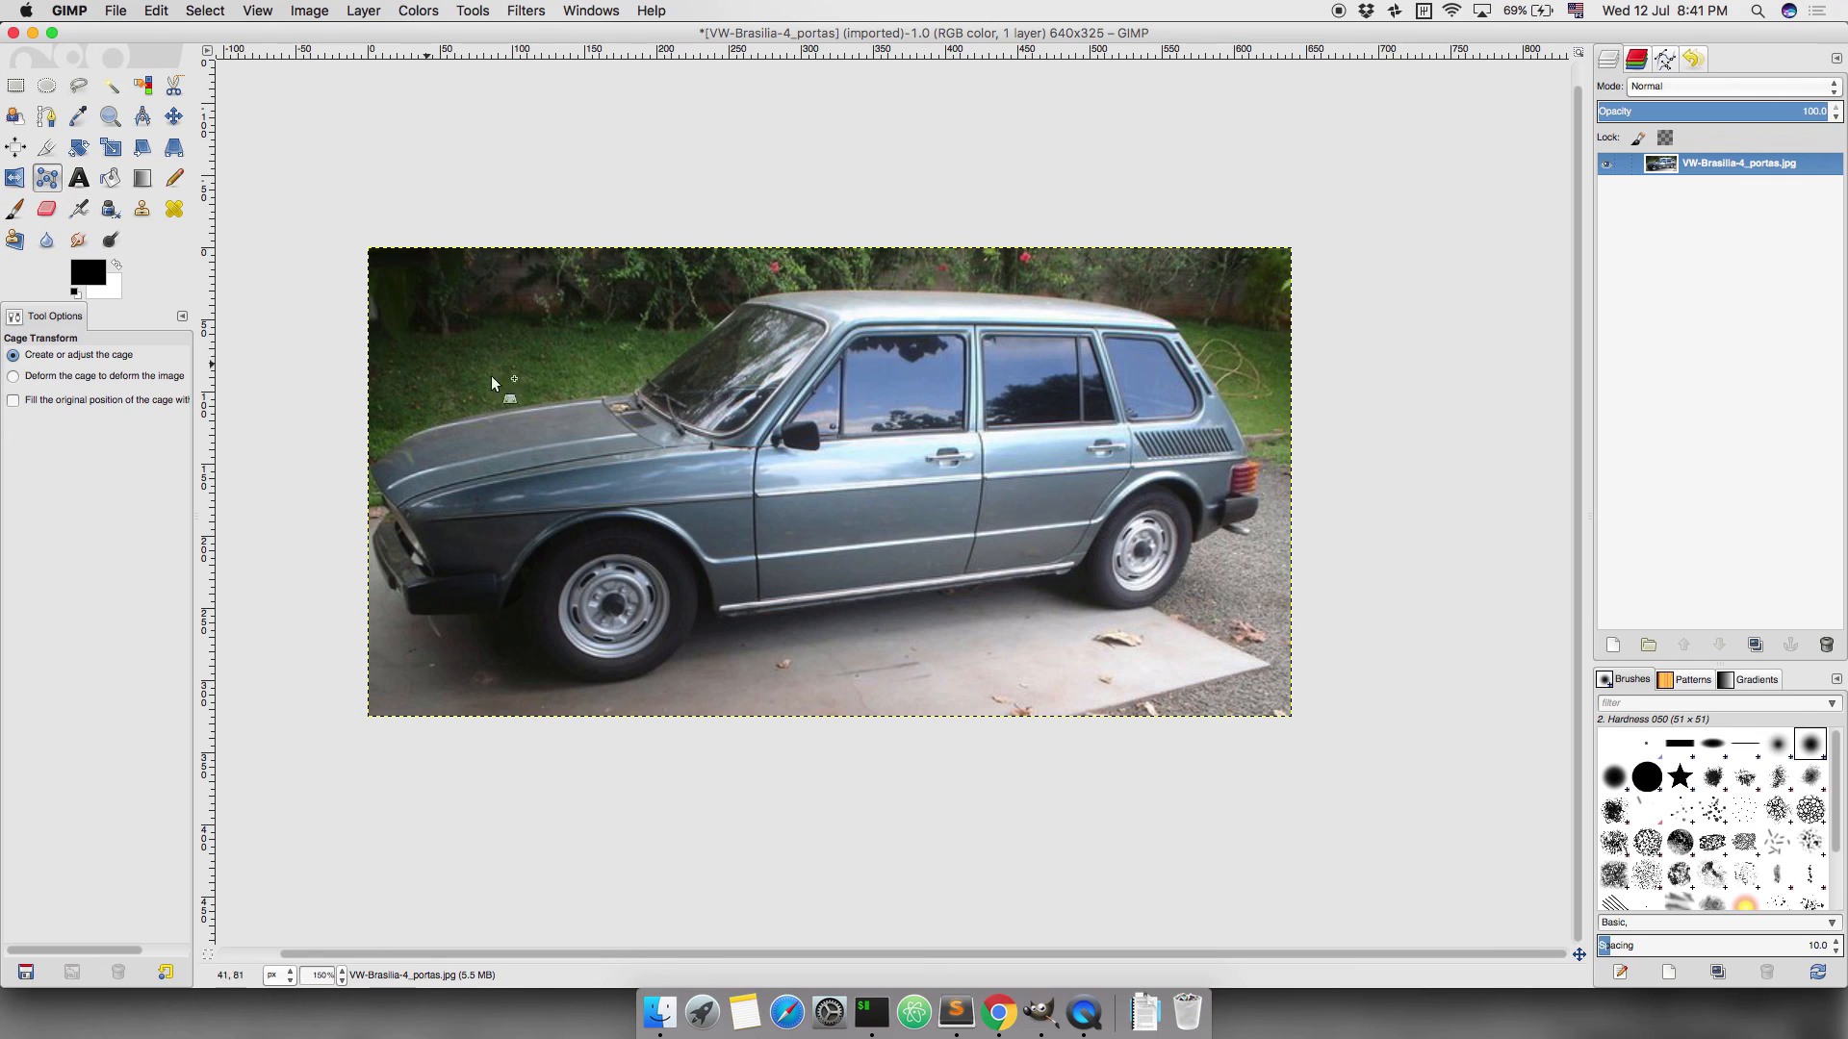
left_click(761, 446)
left_click(854, 331)
left_click(972, 328)
left_click(972, 431)
left_click(760, 448)
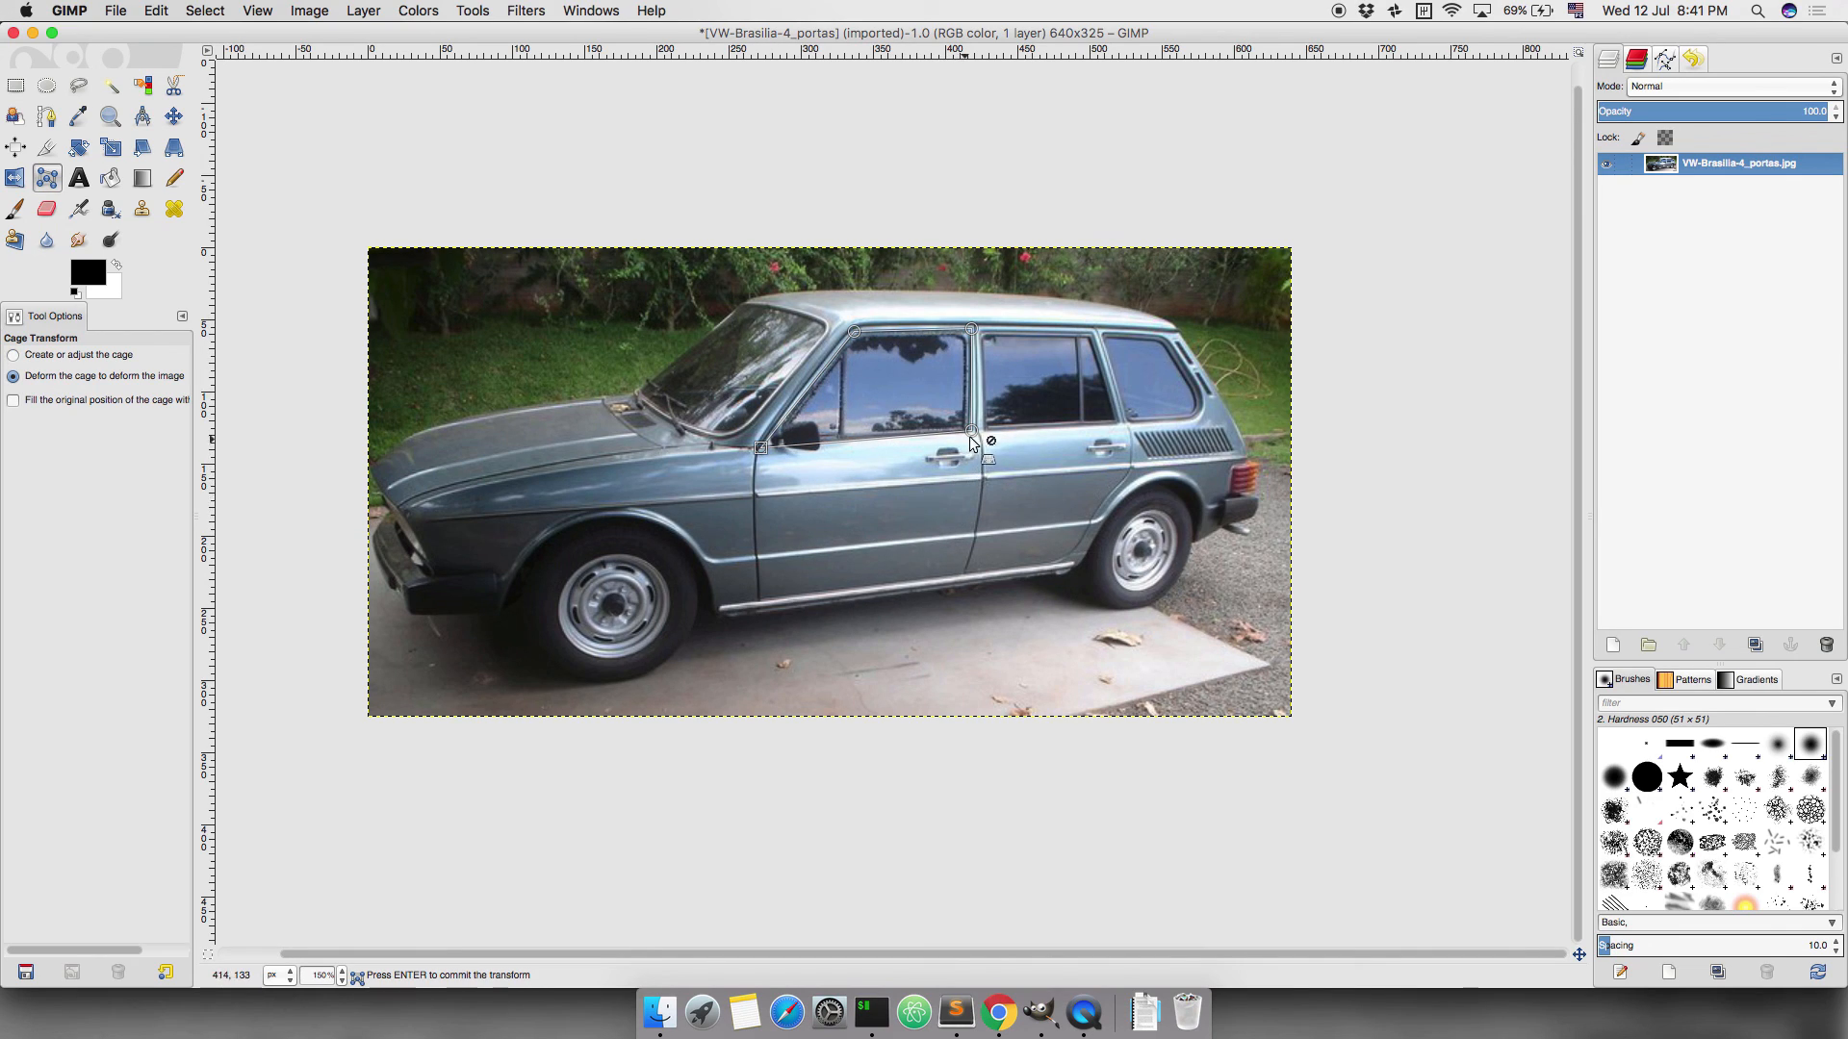
Enlarge the front window by pulling the cage's upper and lower rear points outward, and commit the cage transform.
left_click_drag(972, 433, 992, 452)
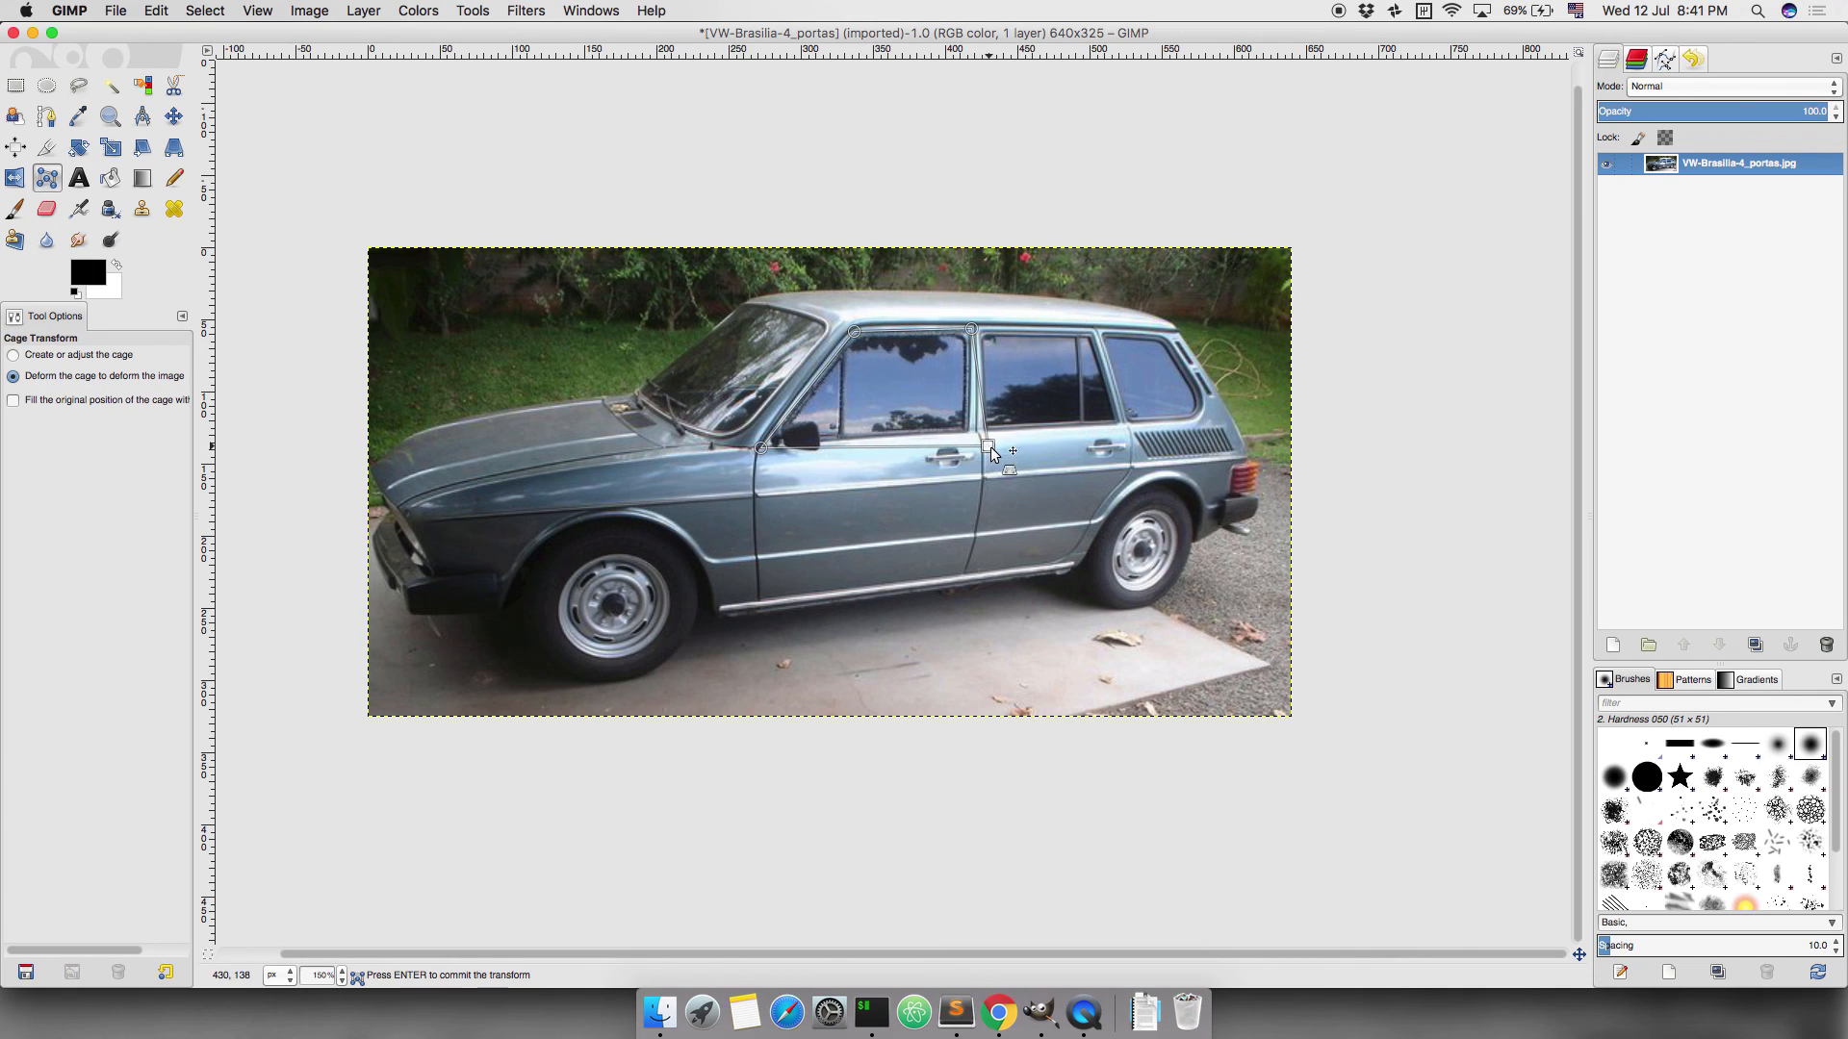
left_click_drag(974, 329, 992, 332)
mouse_move(854, 332)
left_mouse_down()
mouse_move(872, 376)
mouse_move(852, 331)
left_mouse_up()
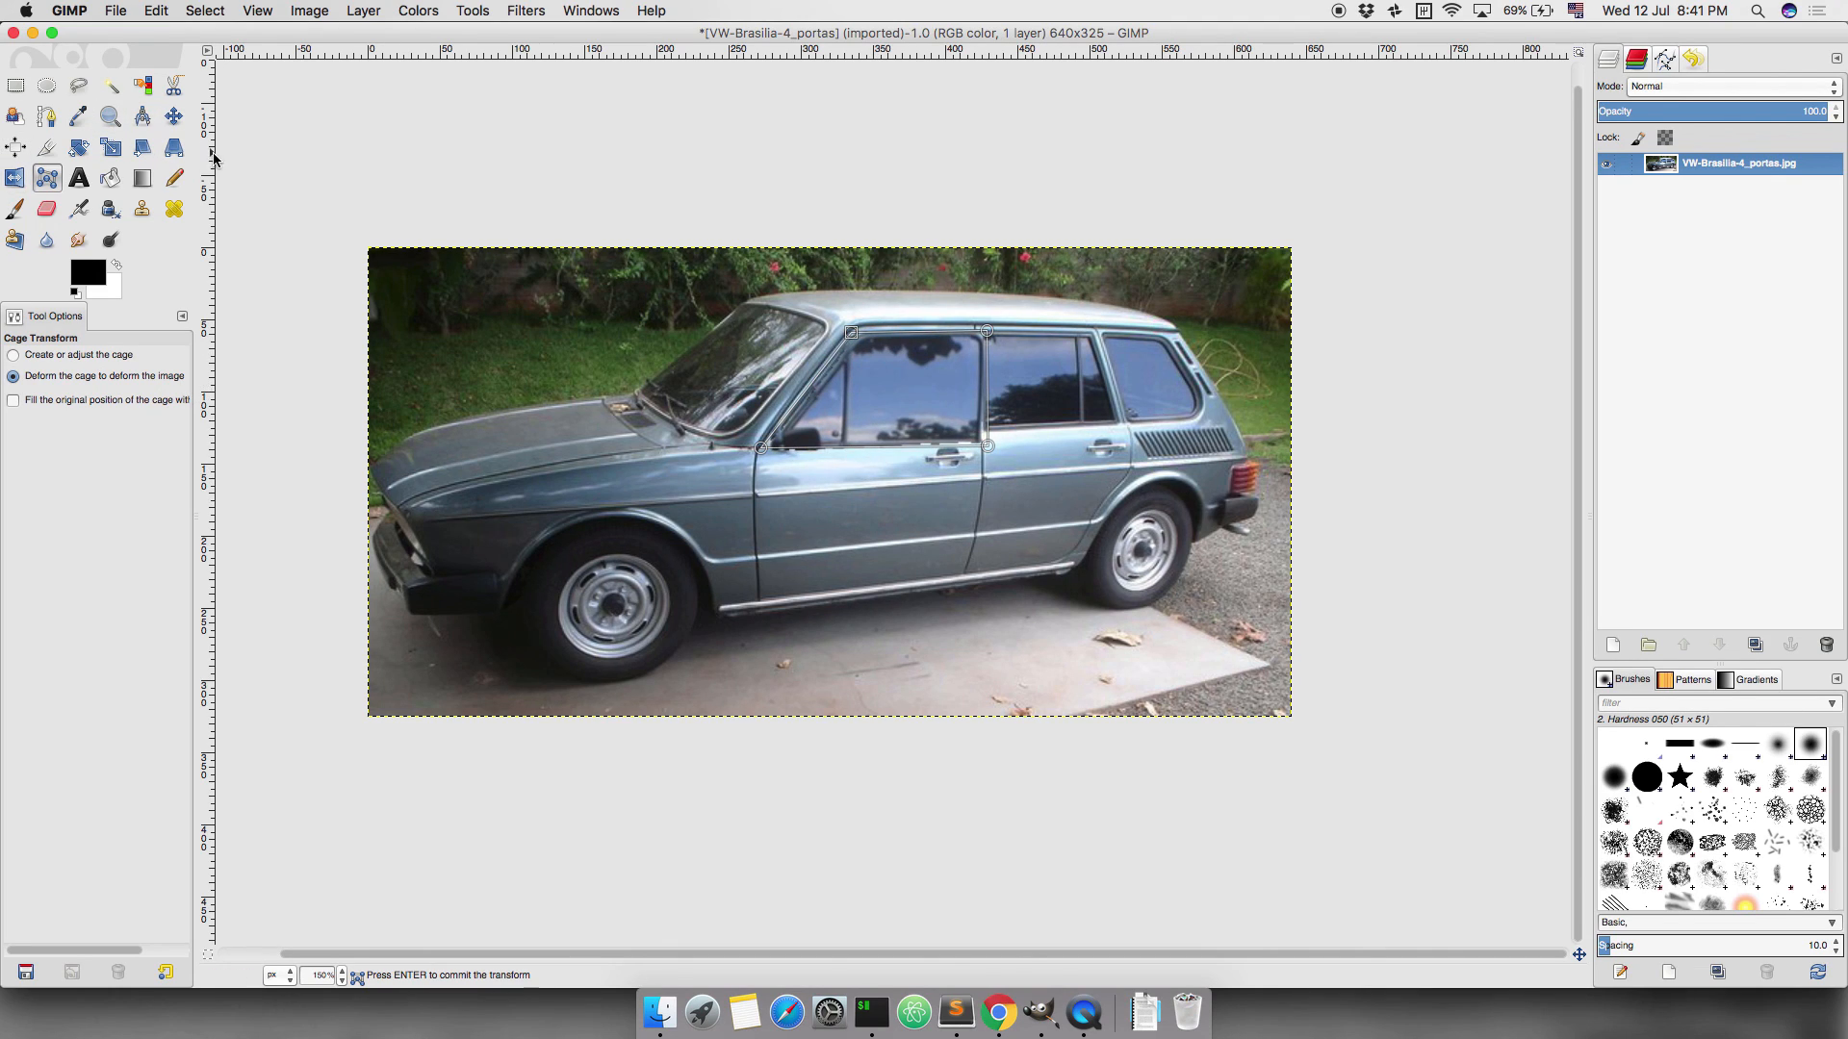
left_click_drag(985, 446, 1055, 508)
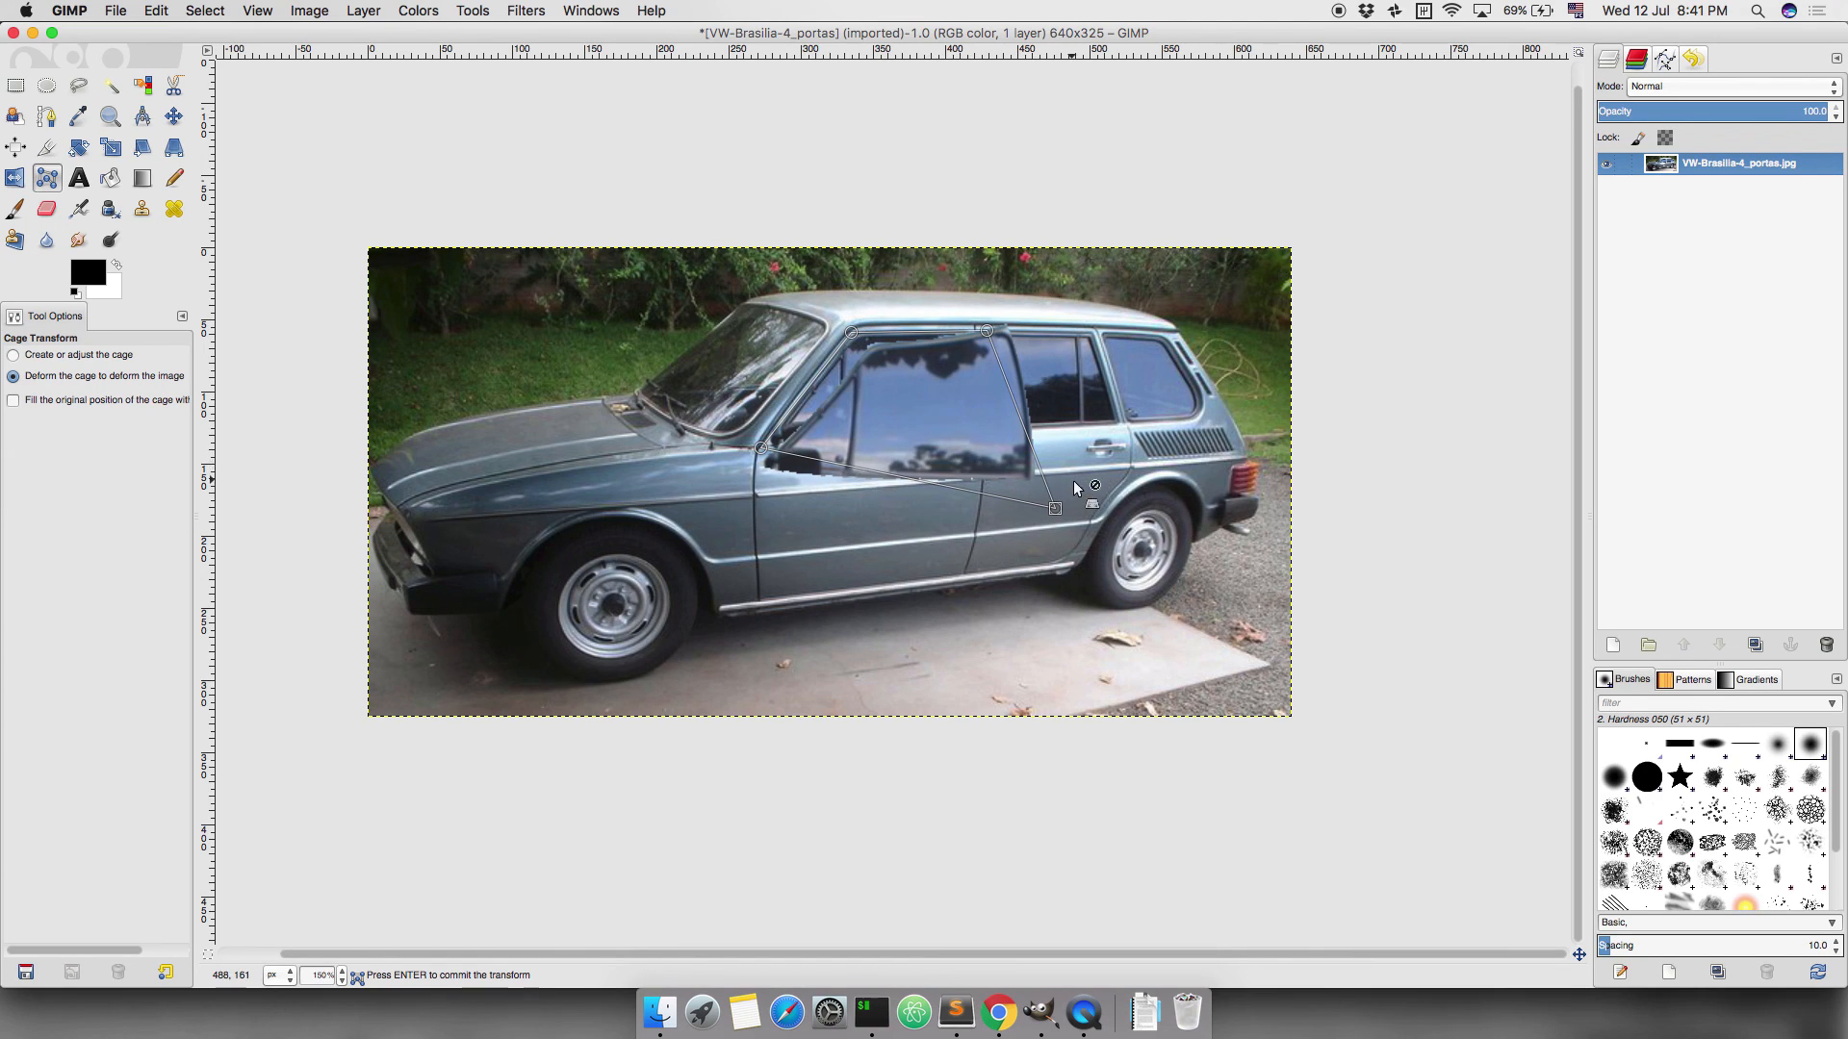
left_click_drag(1063, 510, 1018, 473)
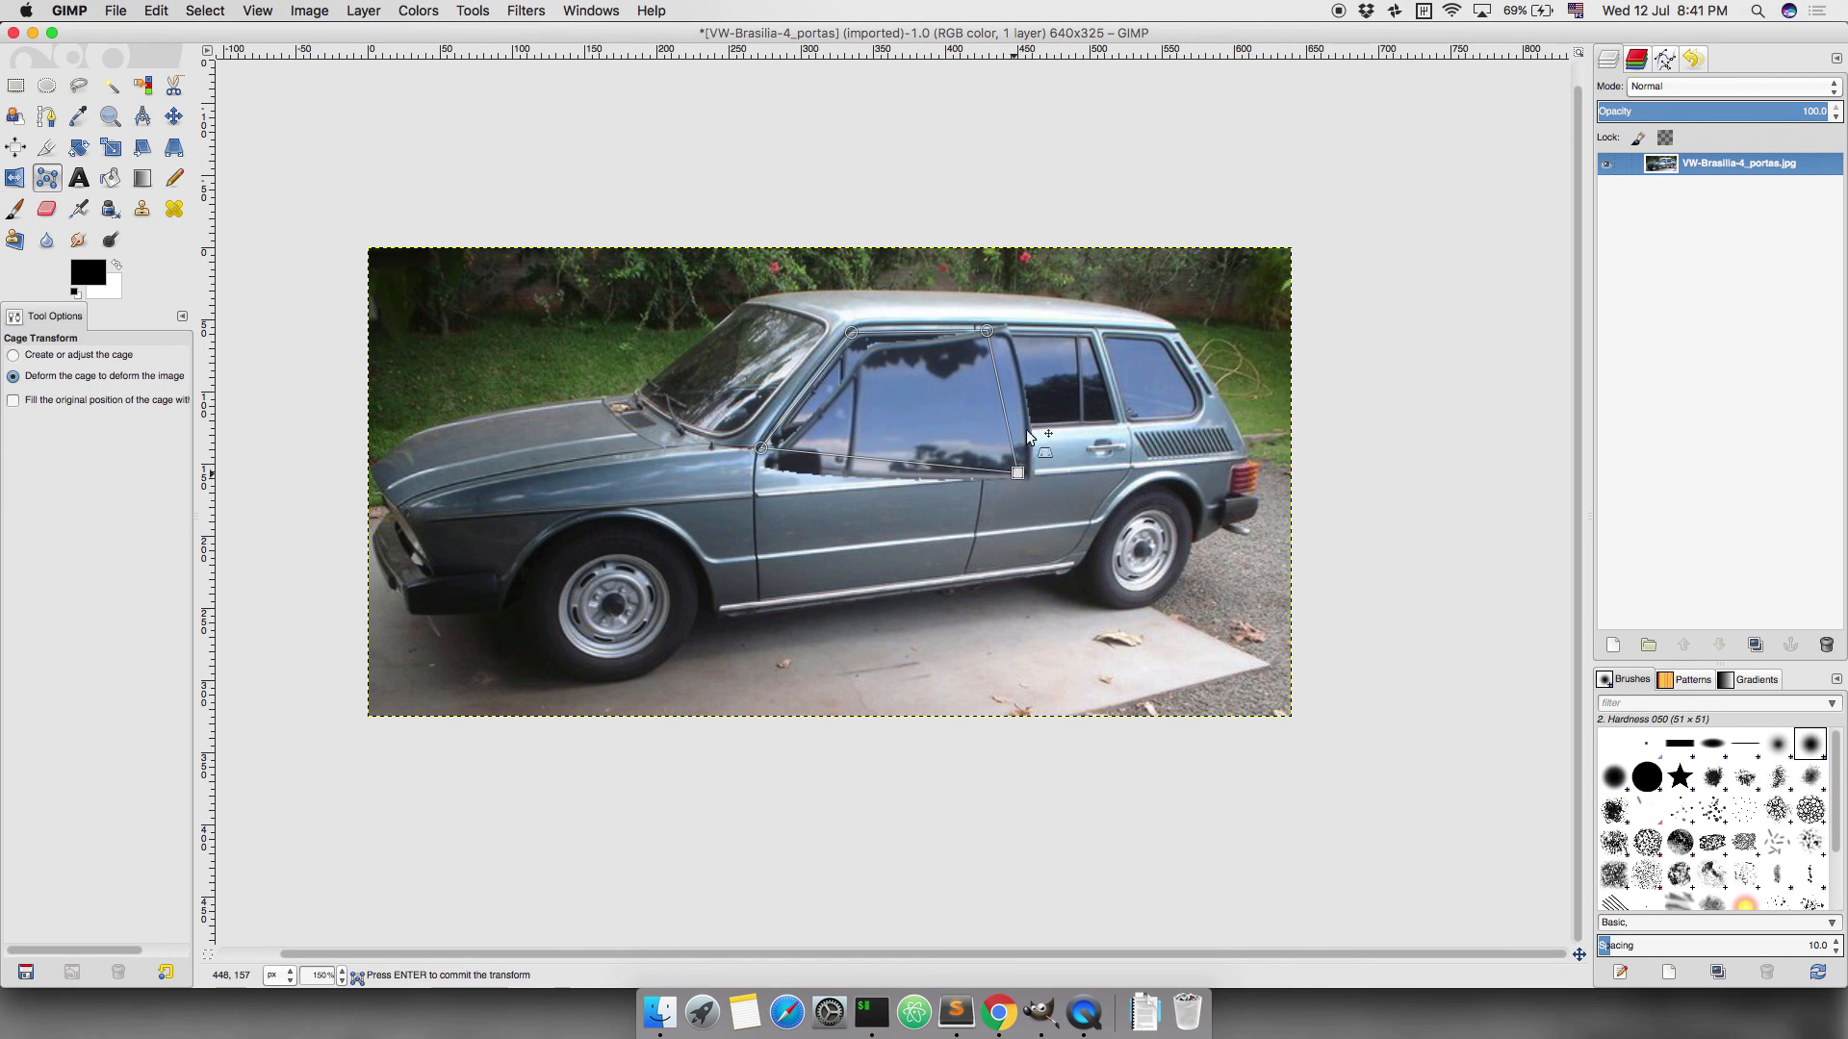
key("Return")
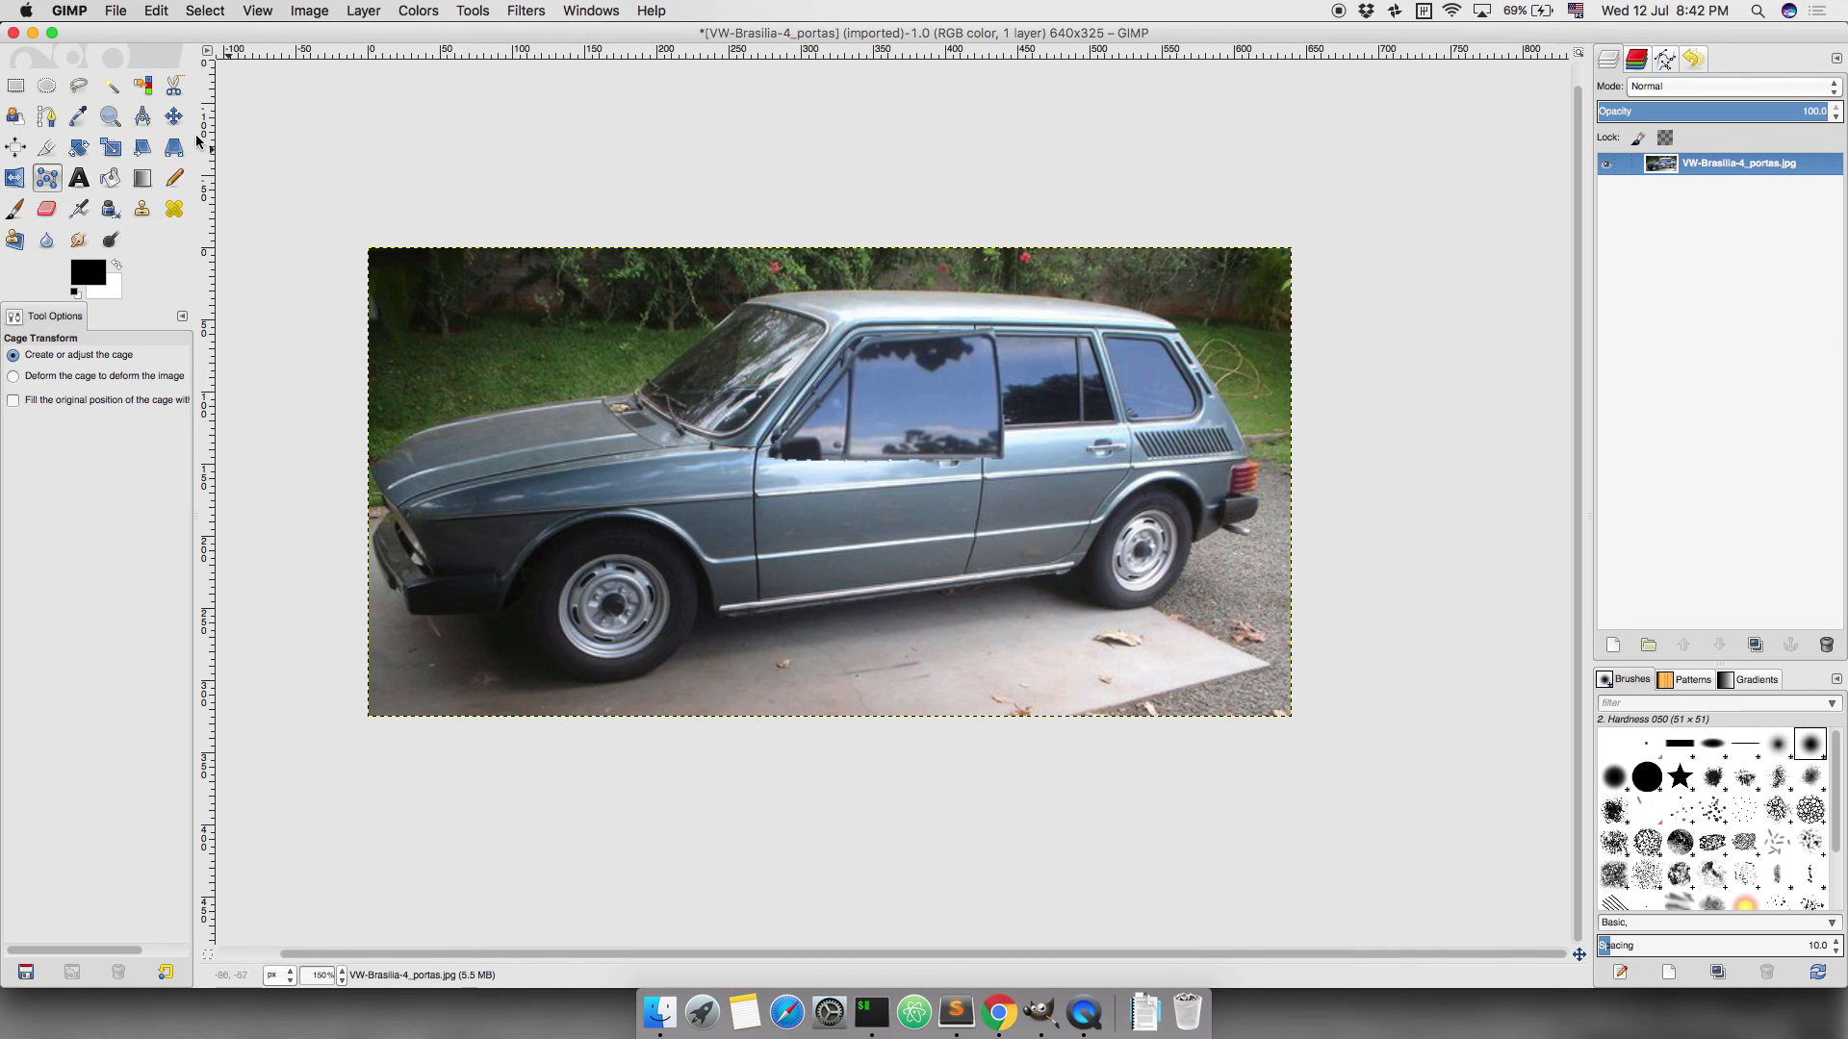
Try scaling the whole photo layer without any selection, and cancel the scaling.
left_click(110, 146)
left_click(960, 385)
left_click_drag(959, 385, 988, 459)
left_click(568, 169)
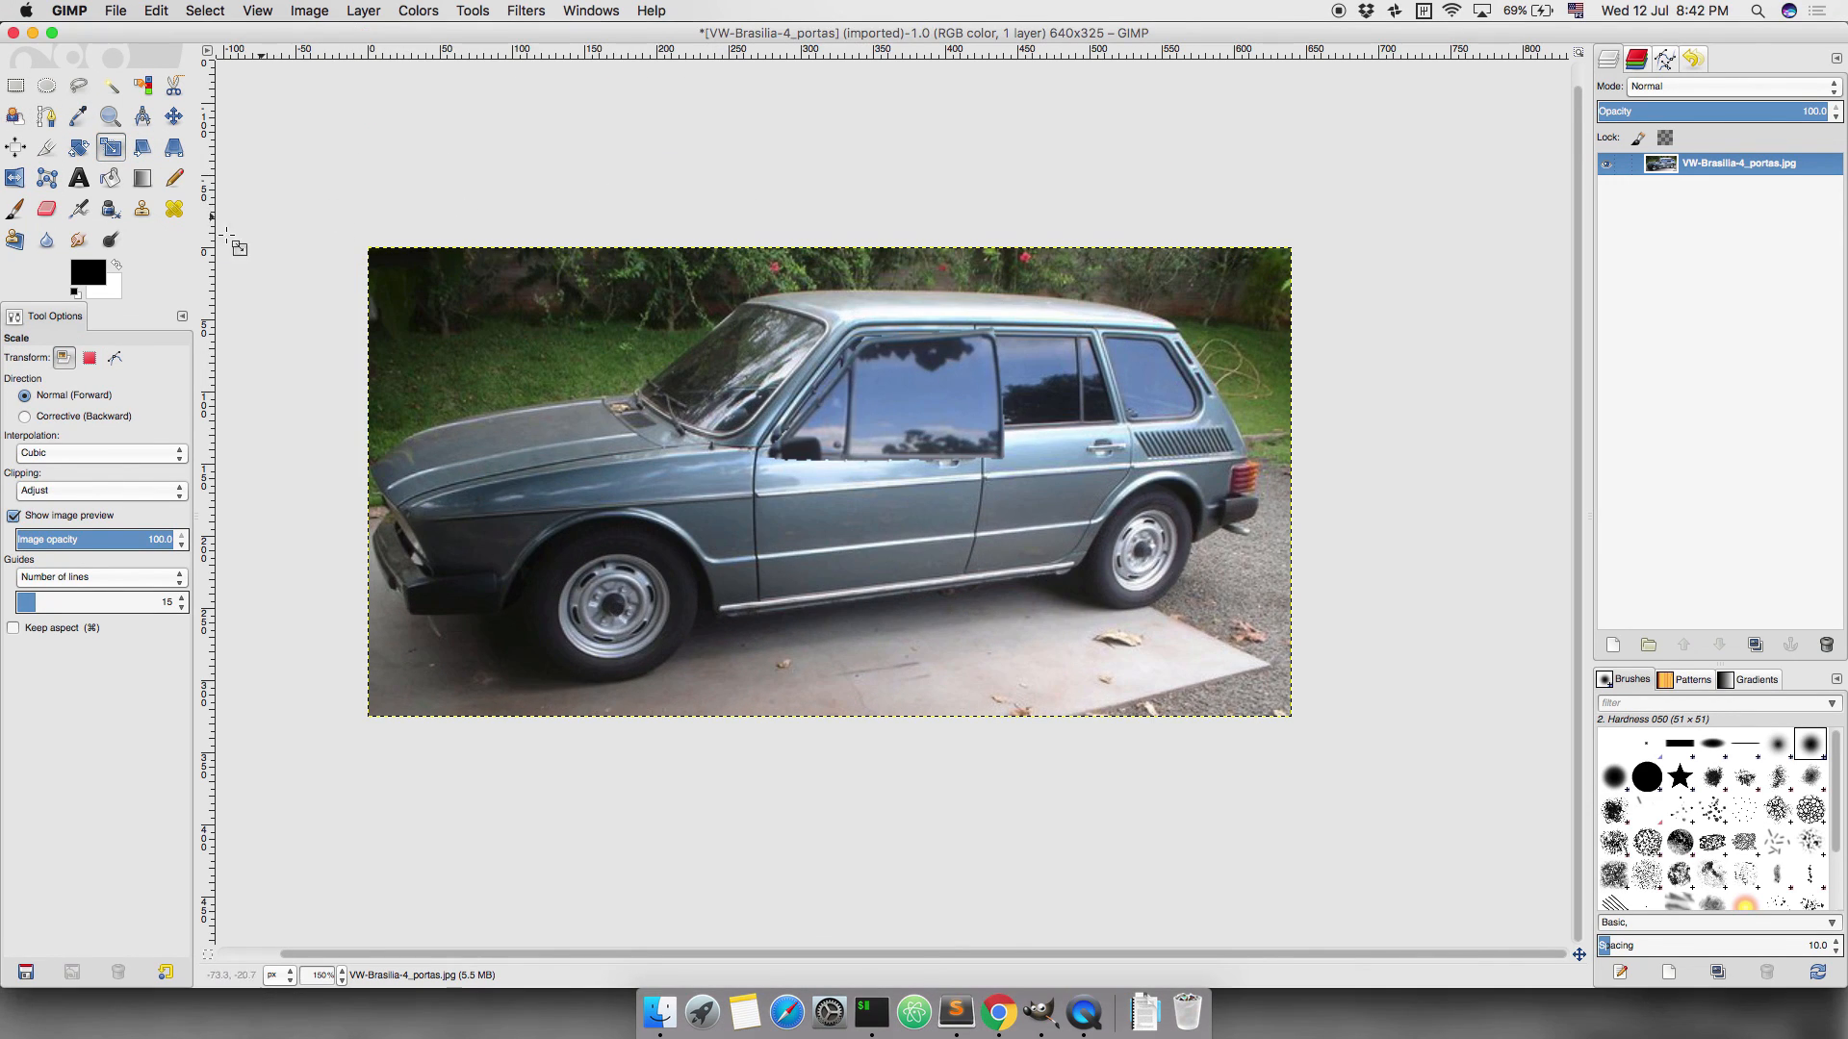
Draw a rectangular selection of about 106 × 104 px around the side mirror and front door edge, and clear it.
left_click(16, 88)
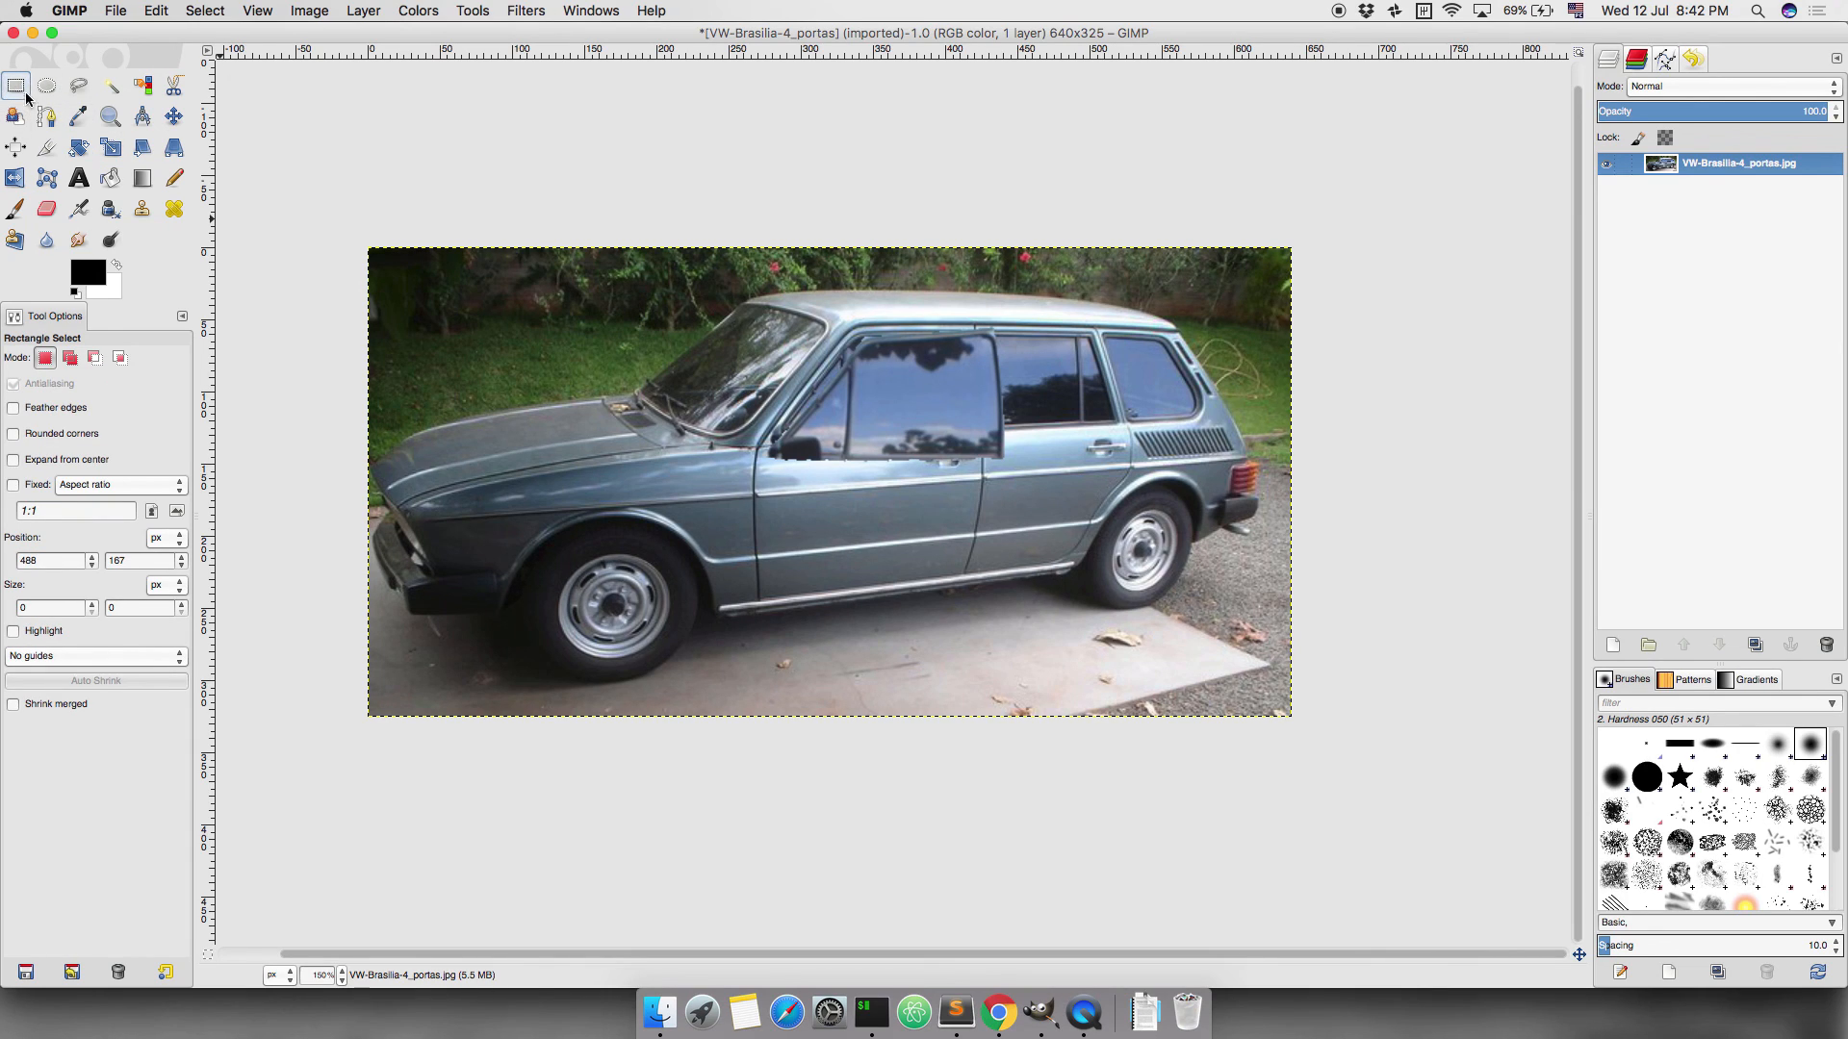
left_click_drag(702, 391, 754, 436)
left_click_drag(829, 502, 854, 539)
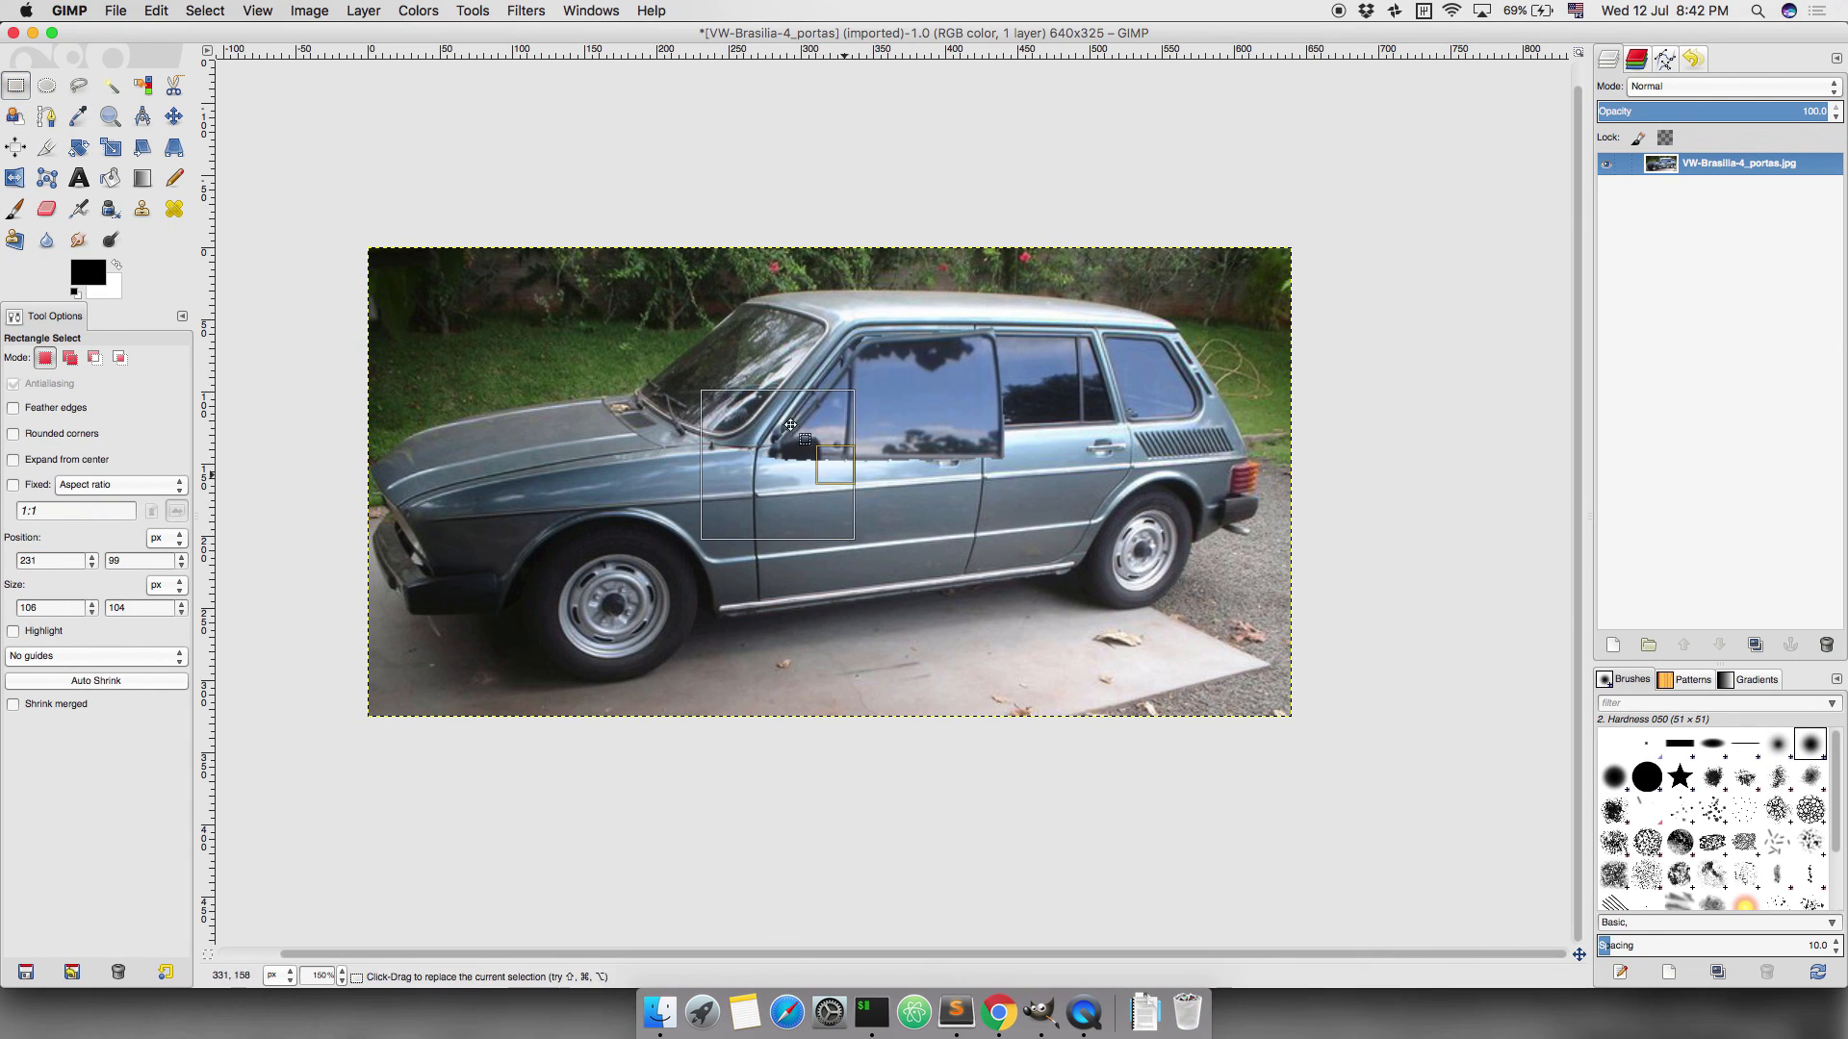
left_click(741, 287)
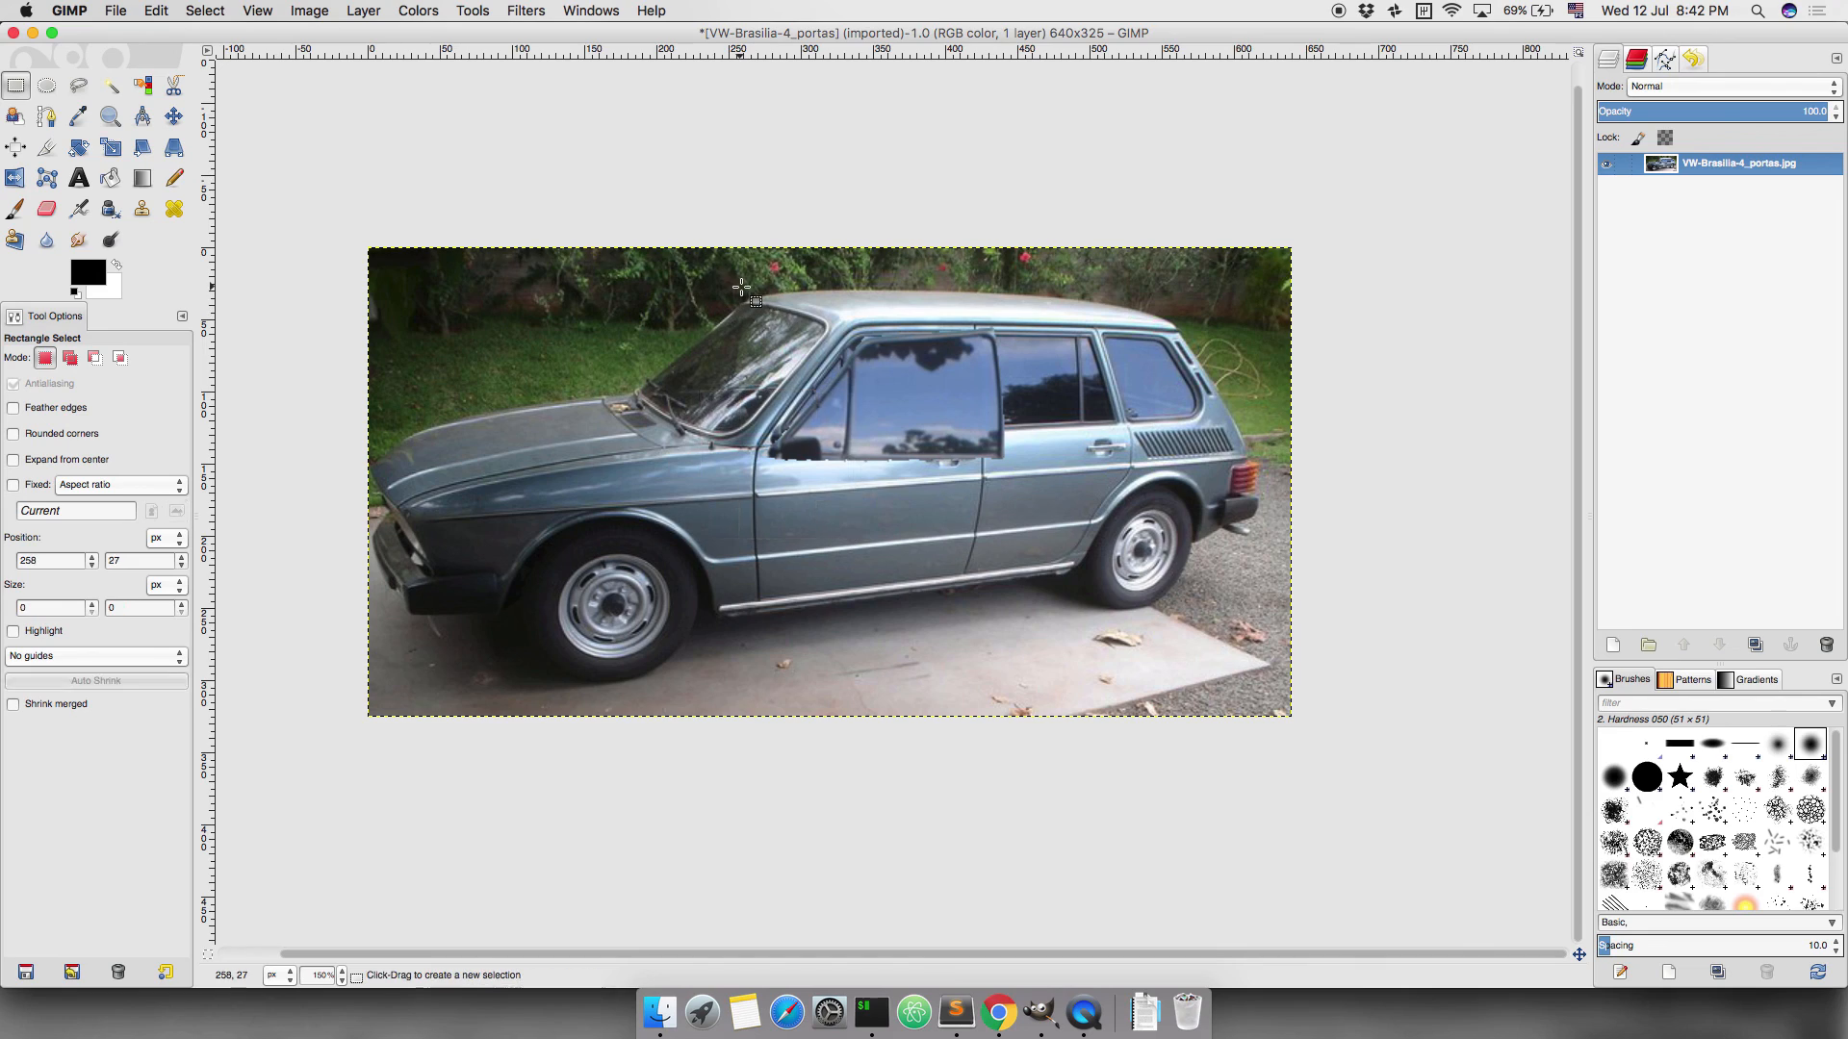